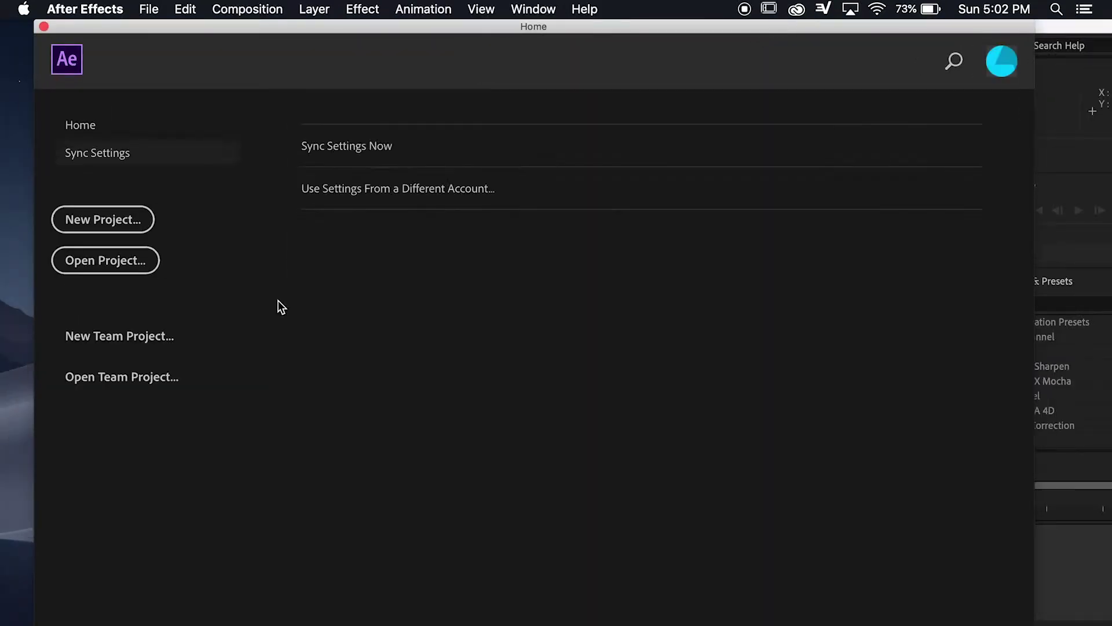
Step: Start a new project and create a composition named 3d effects with a duration of 0:00:06:00 at 30 frames per second
left_click(111, 245)
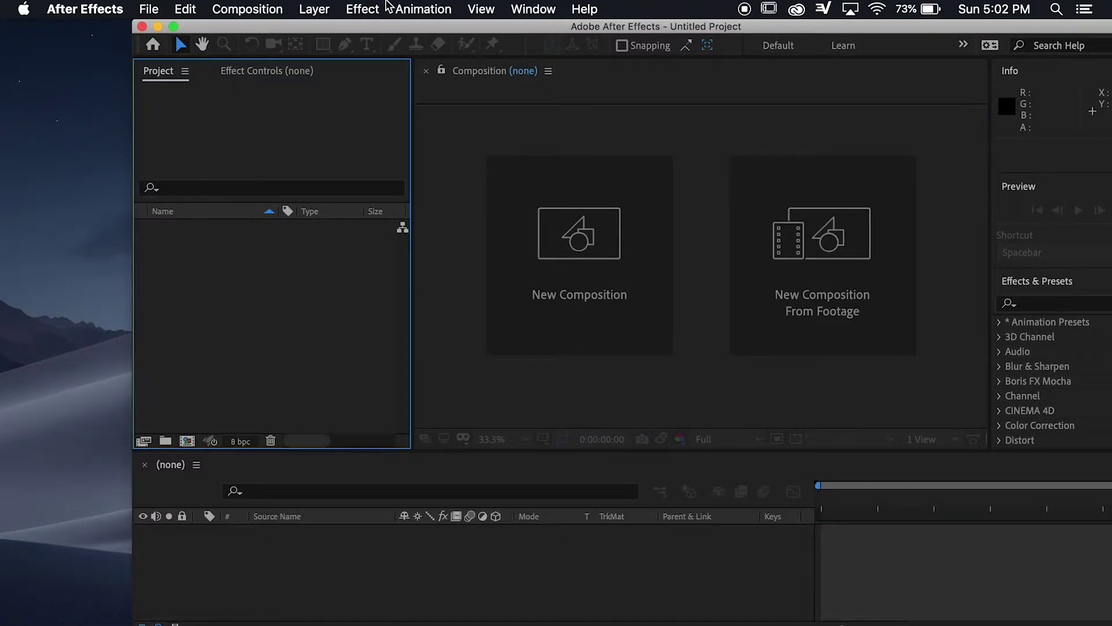
left_click(249, 10)
left_click(265, 29)
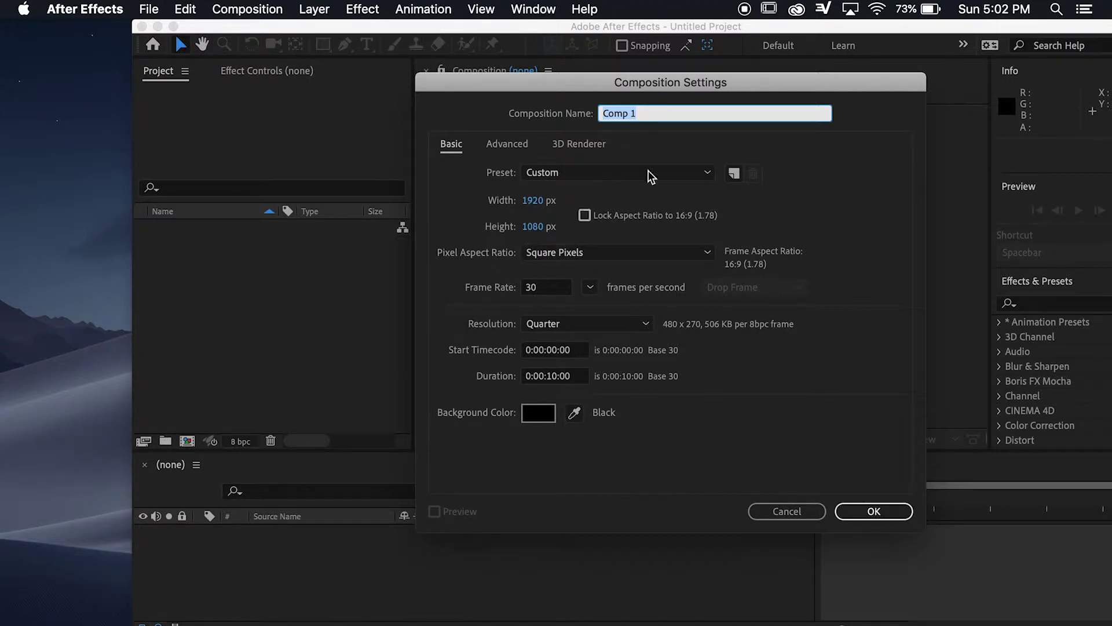
type("3d effects")
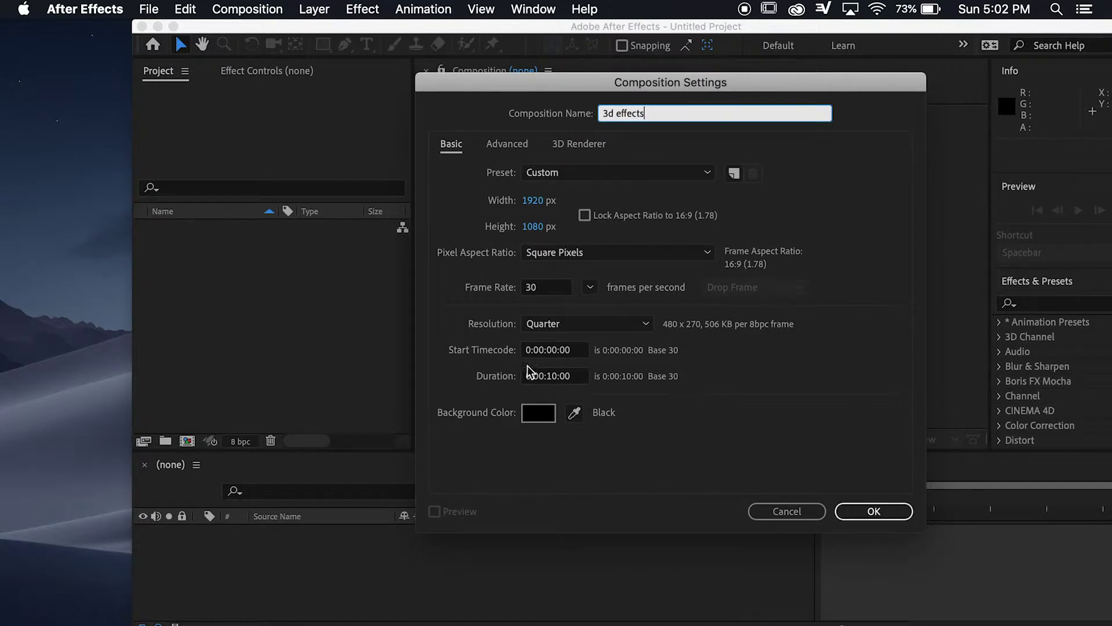
left_click(556, 377)
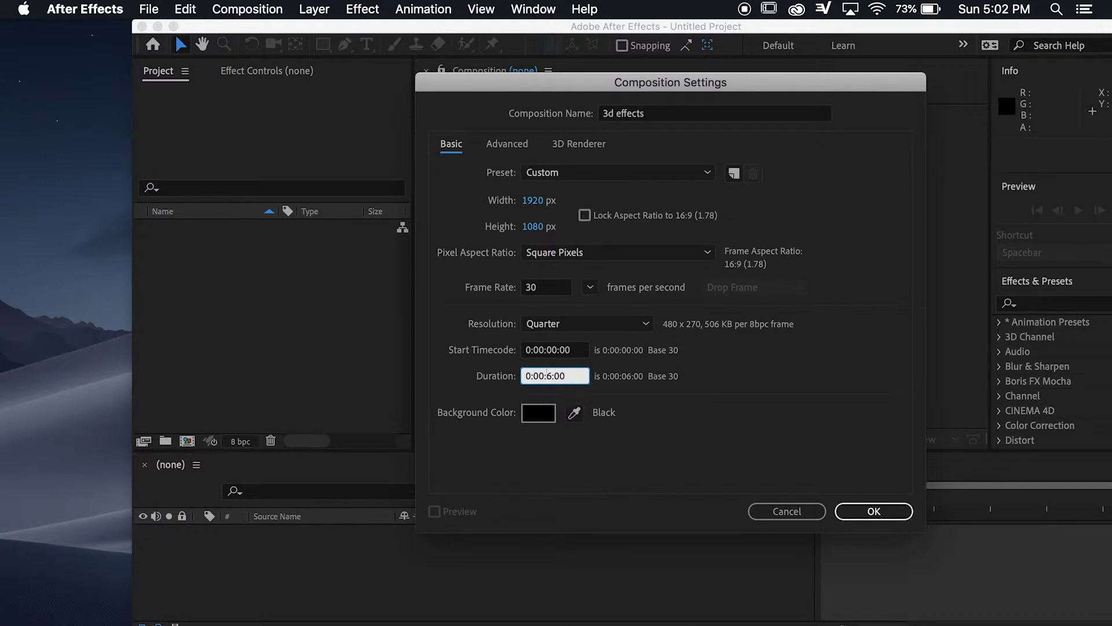
left_click(770, 417)
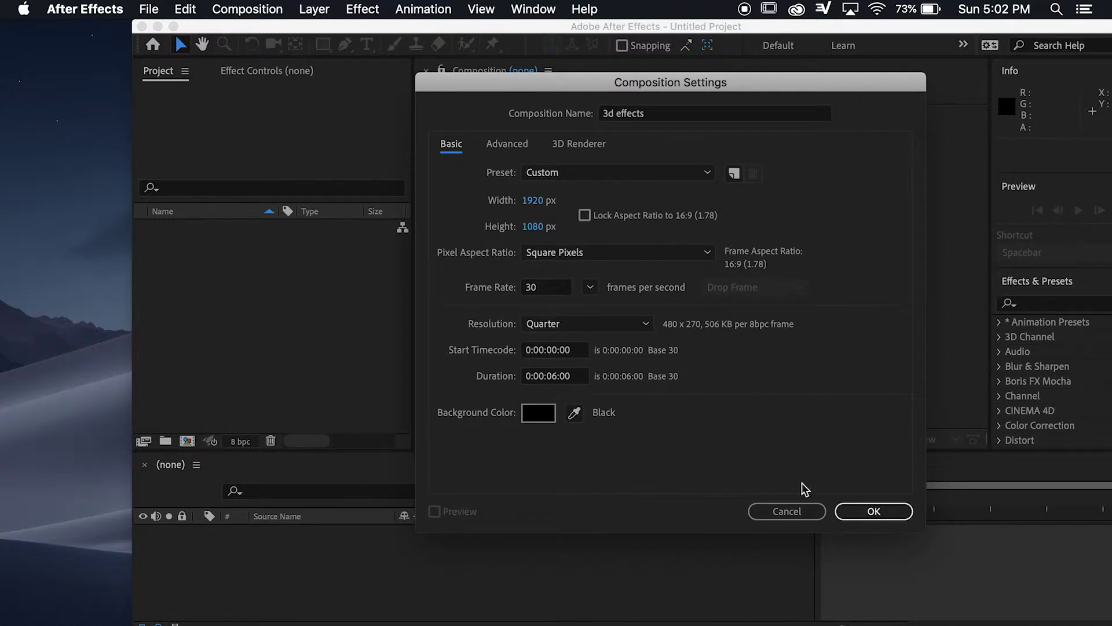
left_click(590, 287)
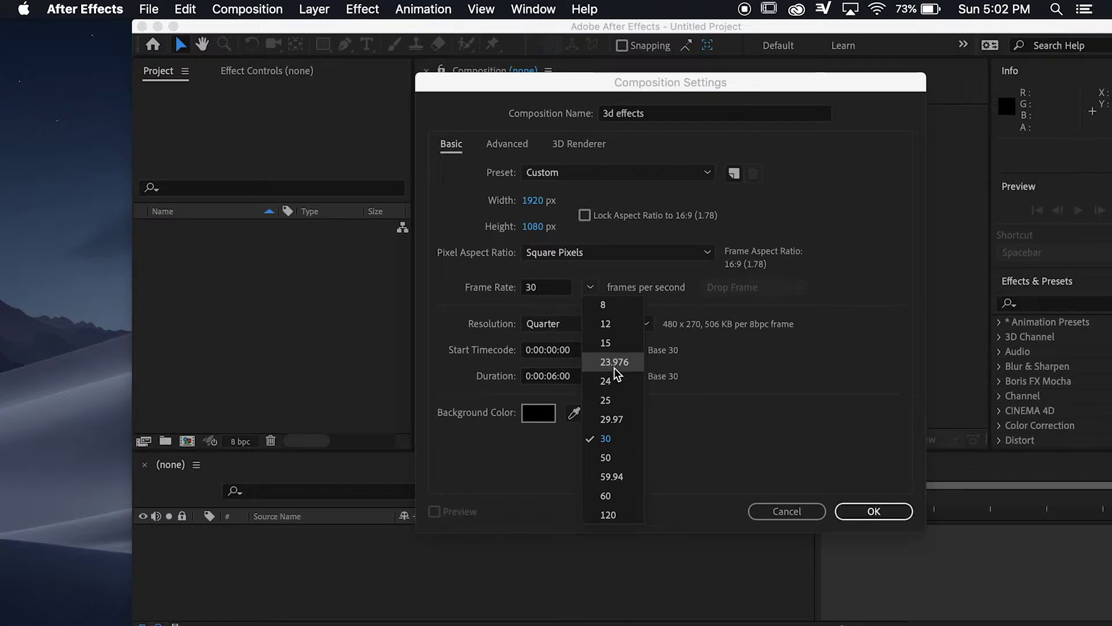
left_click(613, 438)
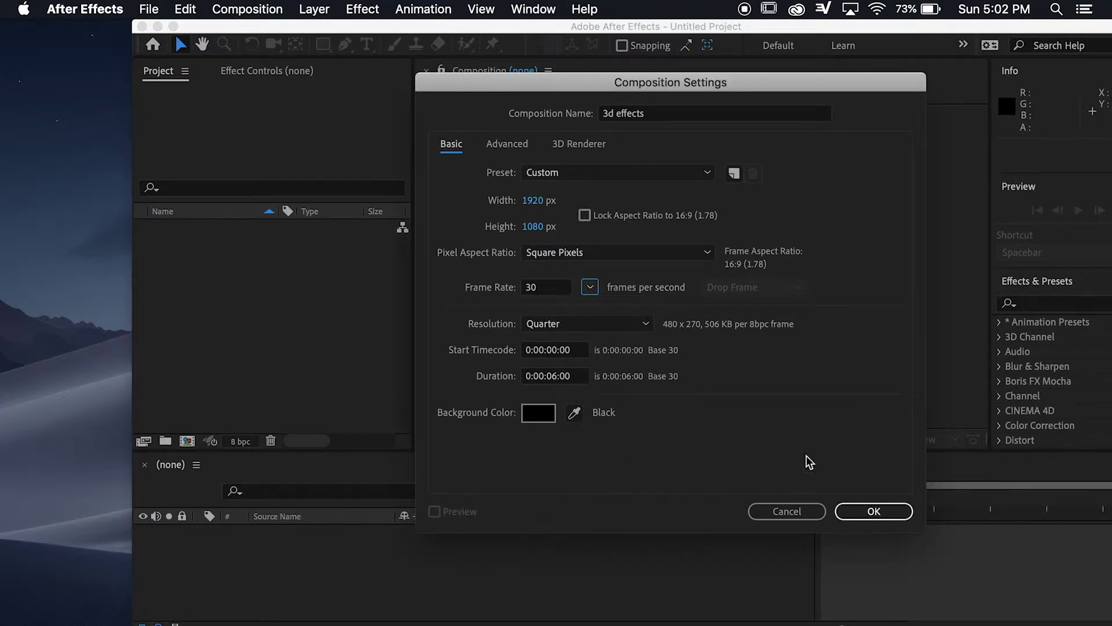
left_click(861, 512)
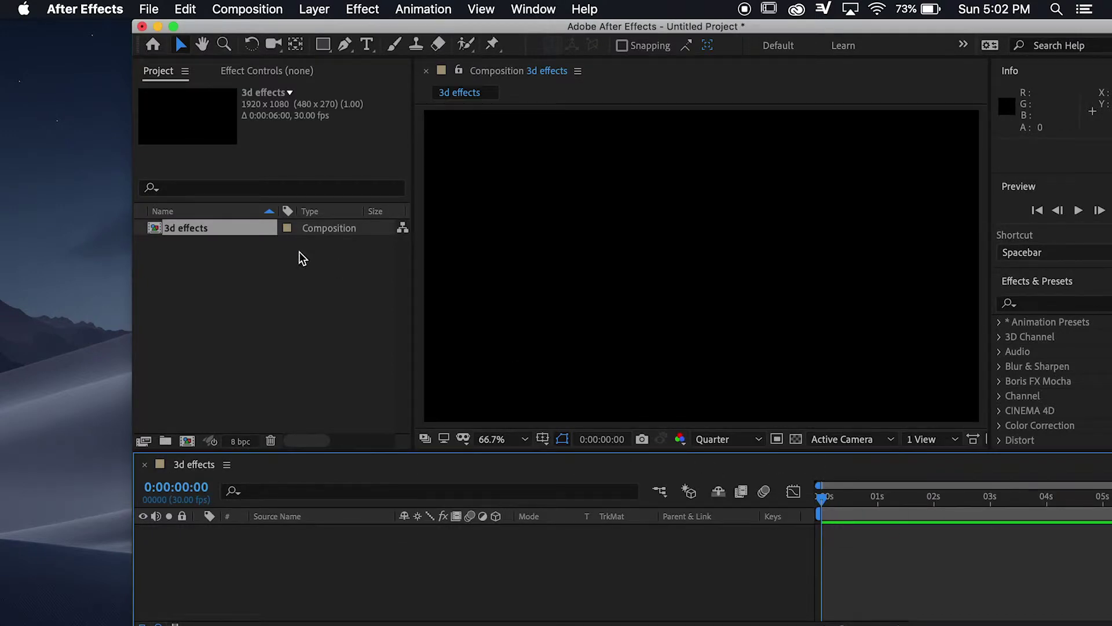
Step: Import the portrait JPEG from the desktop into the project
left_click(238, 288)
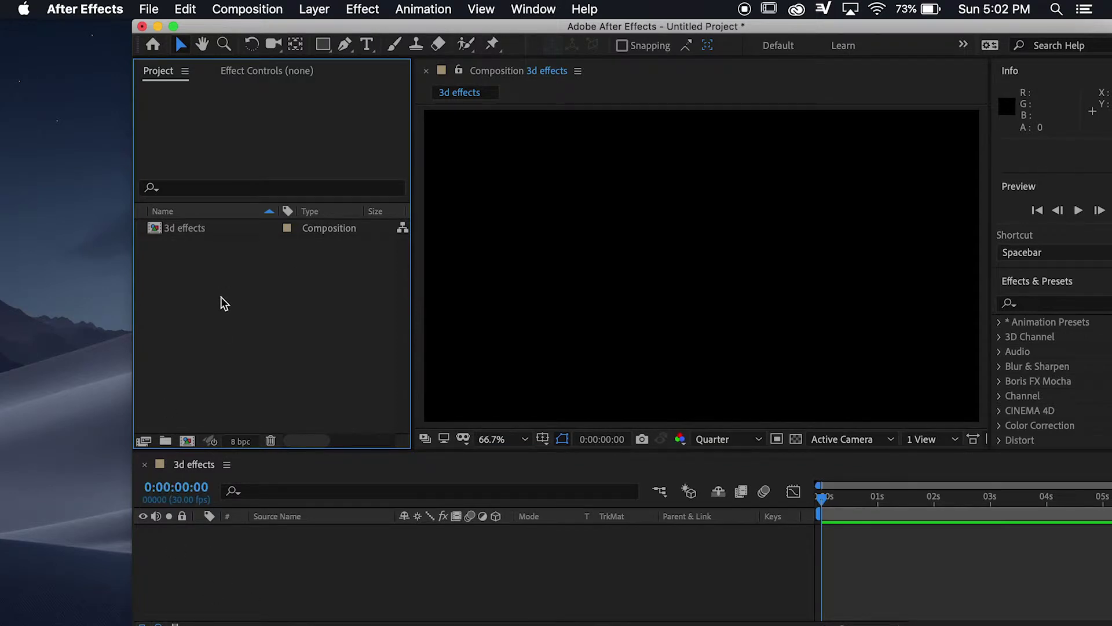
left_click_drag(915, 27, 688, 29)
left_click_drag(1011, 386, 46, 371)
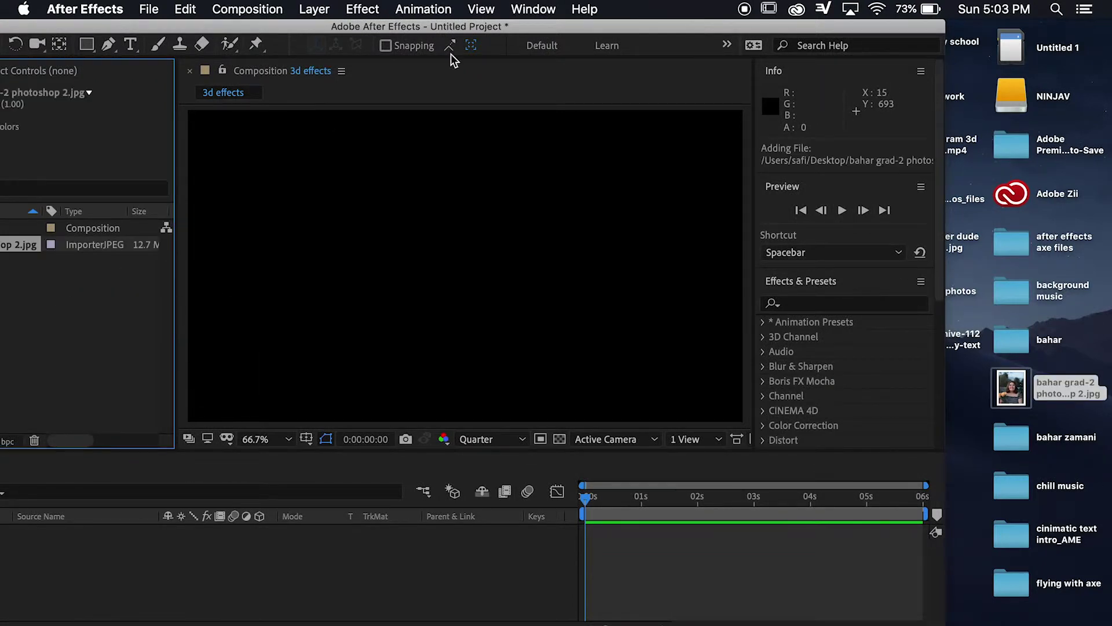
left_click_drag(455, 29, 622, 11)
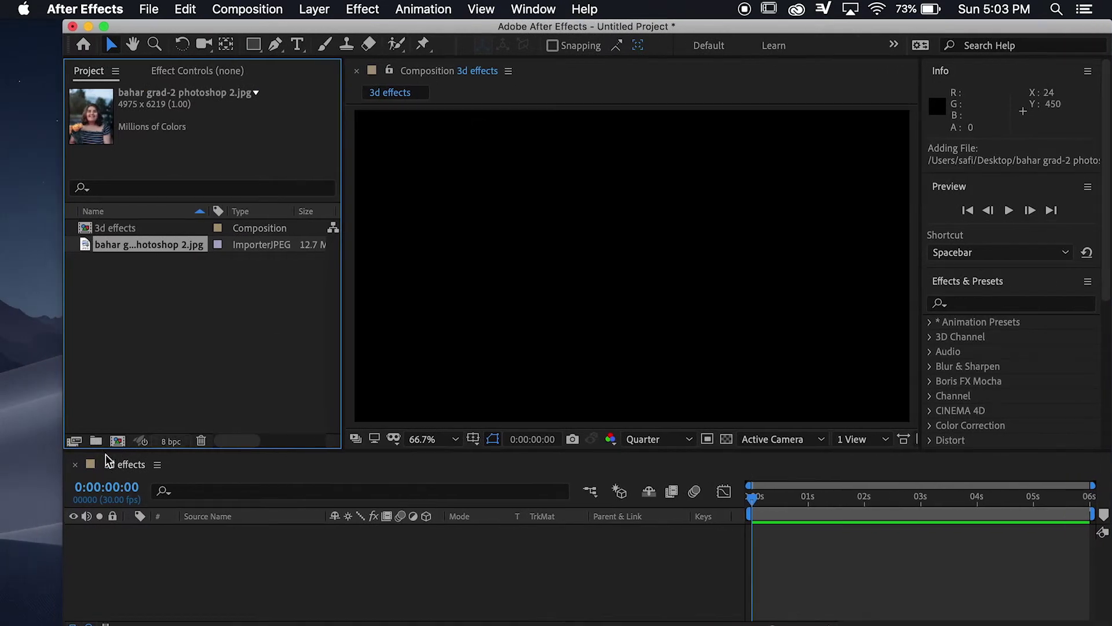
left_click(141, 355)
left_click(130, 229)
left_click(131, 249)
left_click(136, 403)
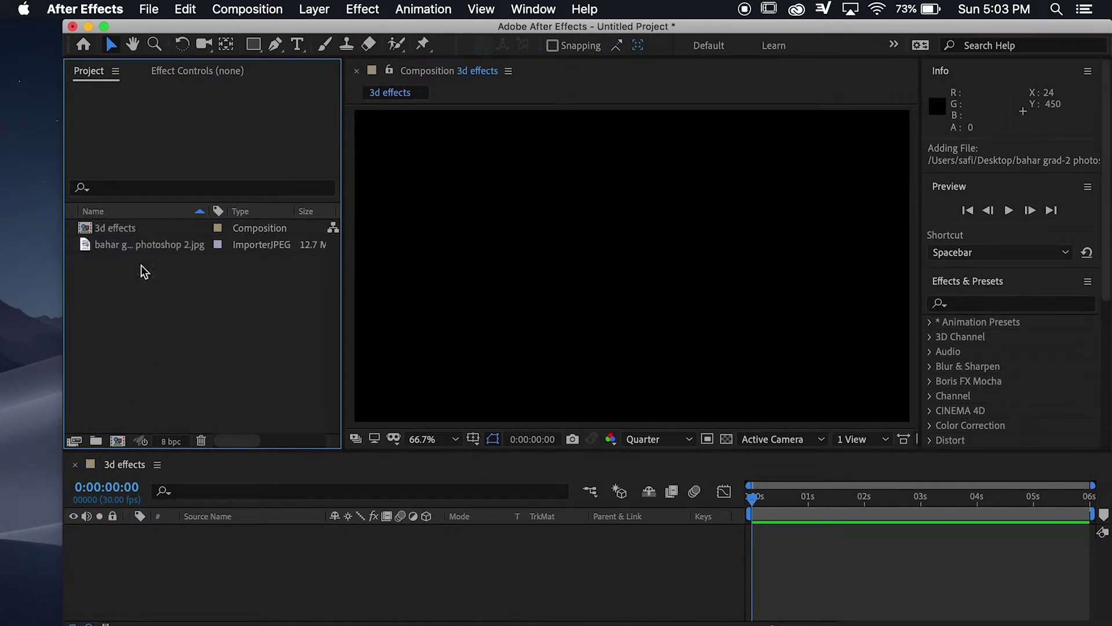
Step: Create a new composition from the imported portrait photo, matching the photo's dimensions
left_click_drag(117, 255, 119, 443)
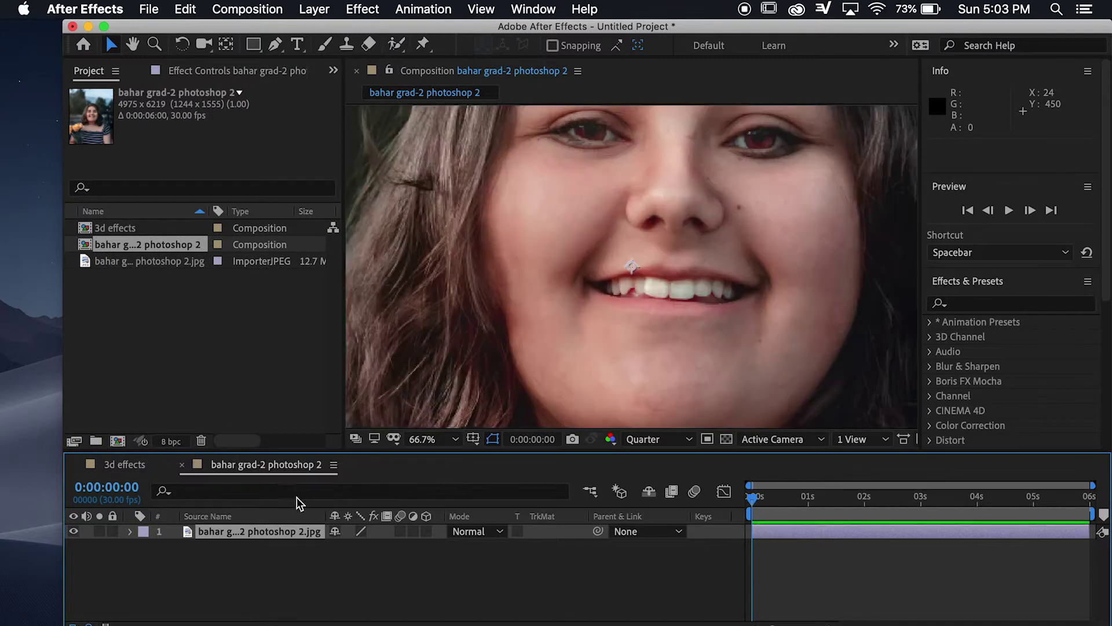
left_click(441, 444)
left_click(437, 143)
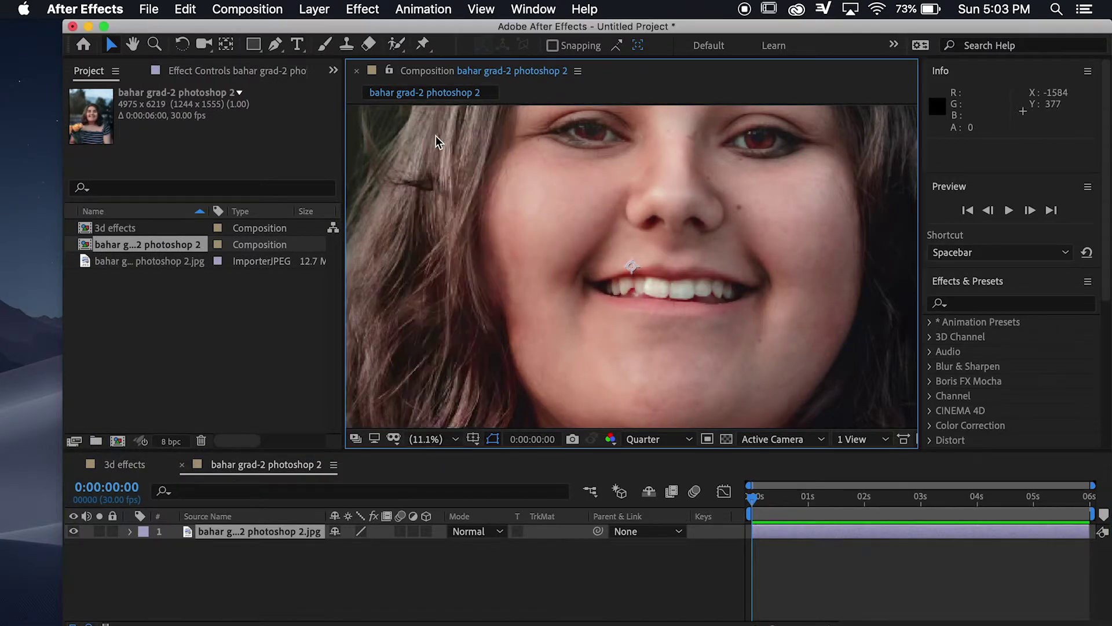
left_click(452, 612)
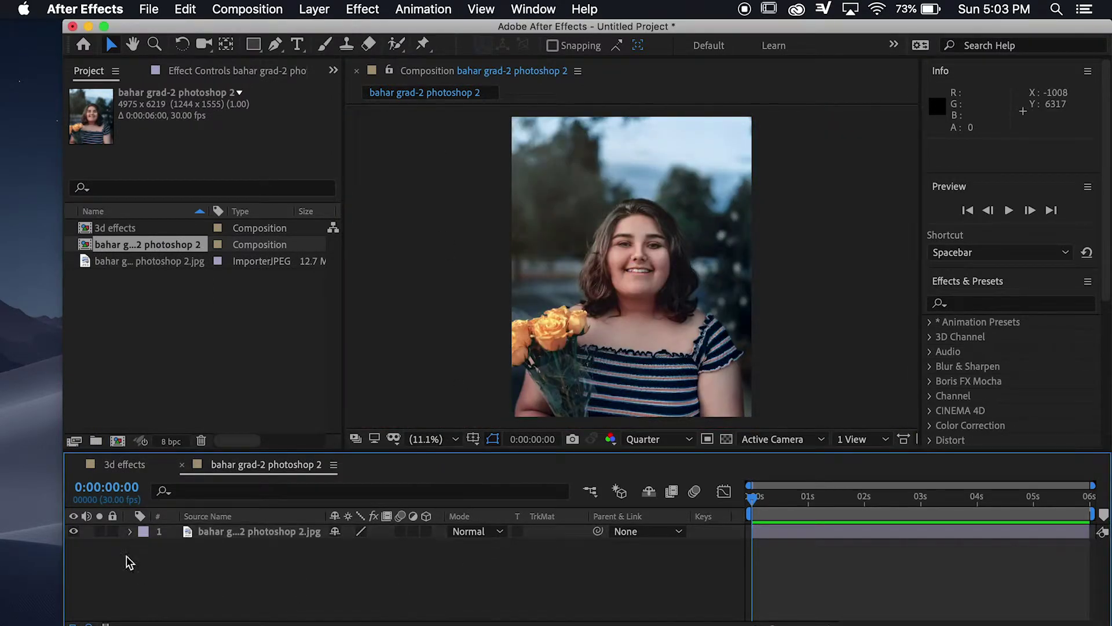
Step: Set the photo layer's opacity to 50% and lock the layer
left_click(281, 536)
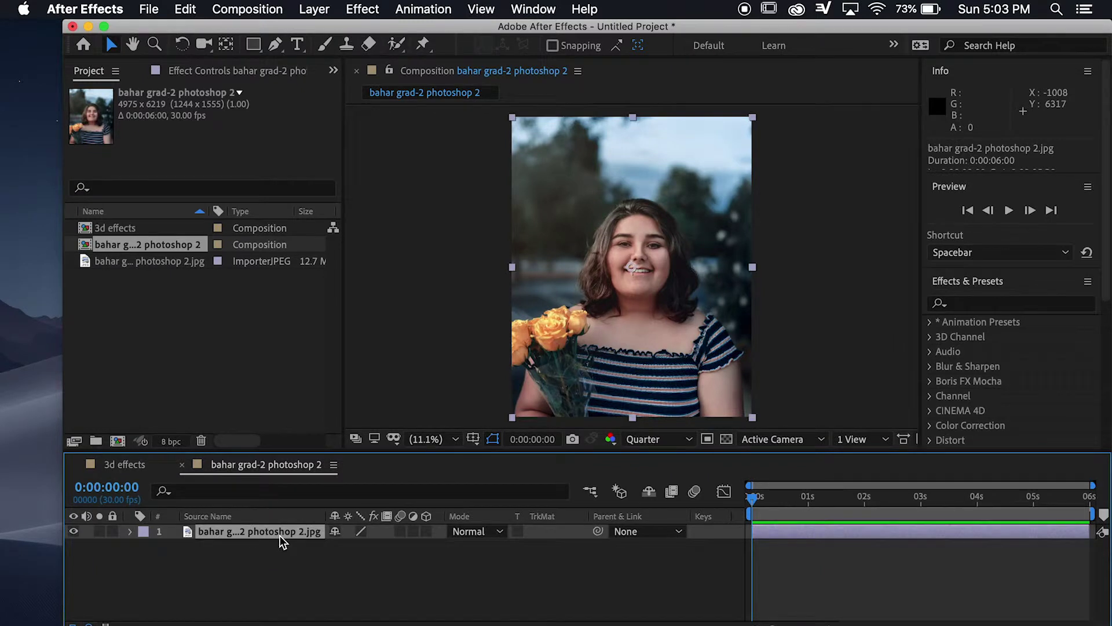
key("t")
left_click(339, 547)
type("50")
key("Return")
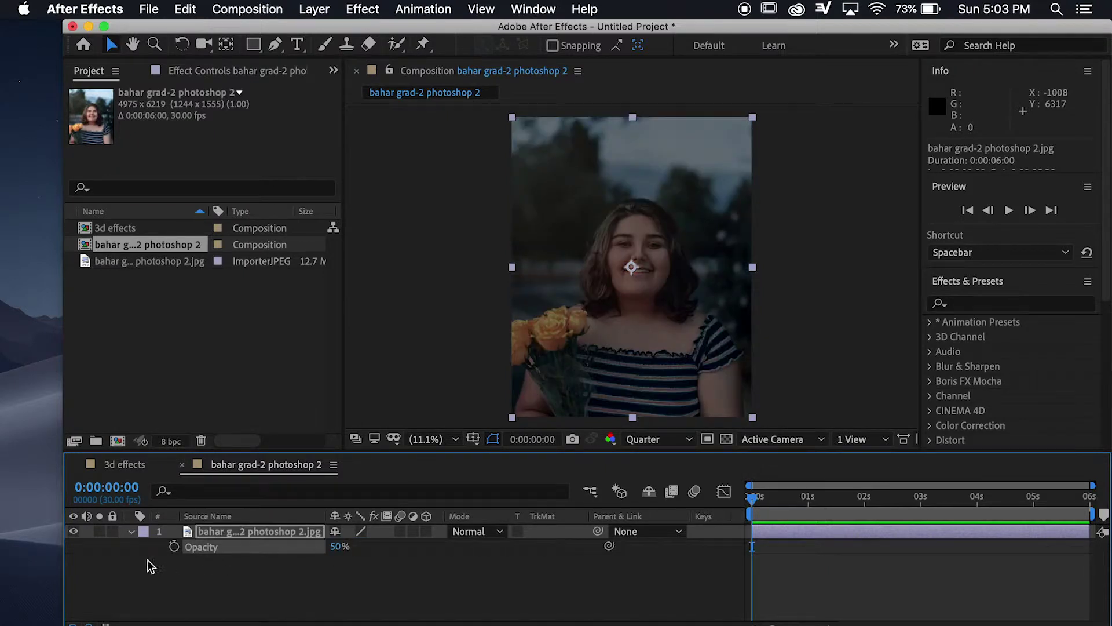
left_click(113, 532)
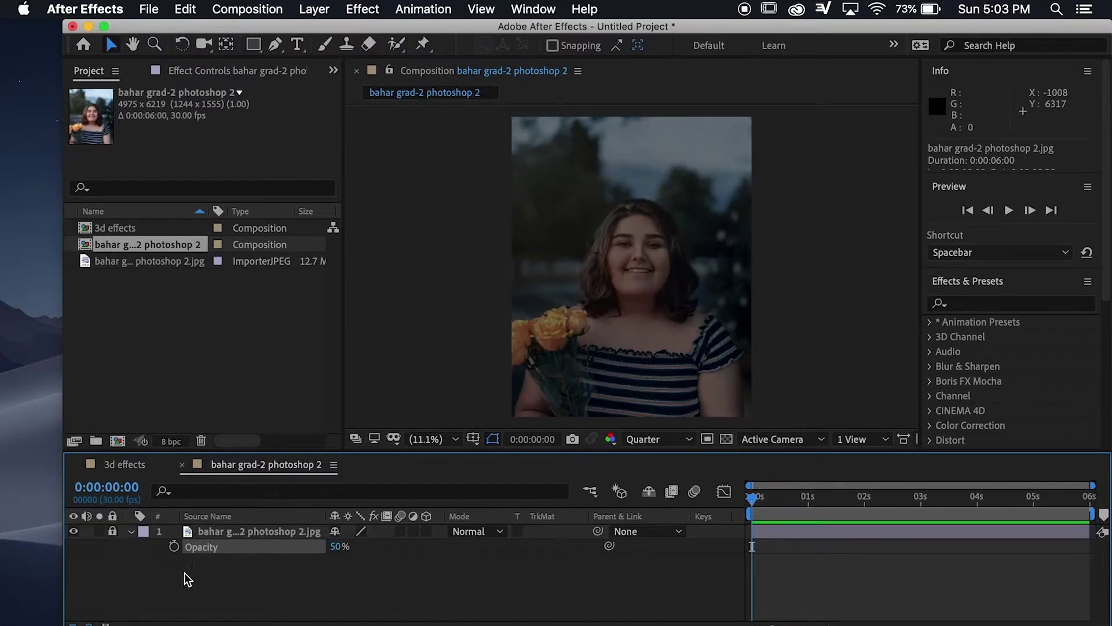
left_click(245, 539)
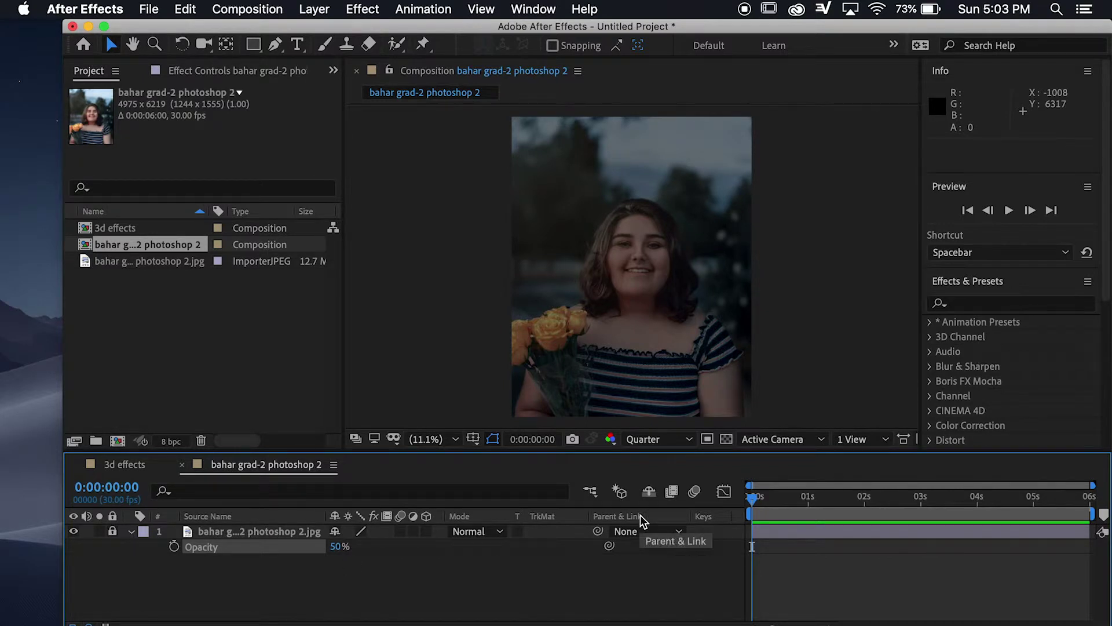
Step: Draw a closed four-point shape with the Pen tool around the outside of the photo, covering it completely
left_click(276, 46)
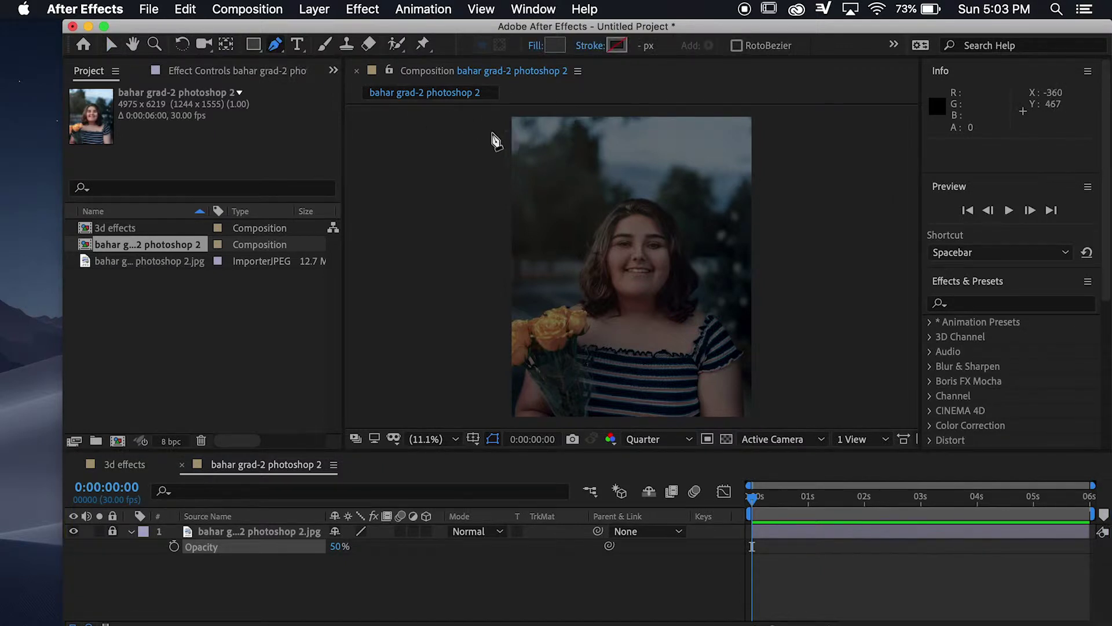
left_click(482, 110)
left_click(771, 114)
left_click(776, 421)
left_click(496, 420)
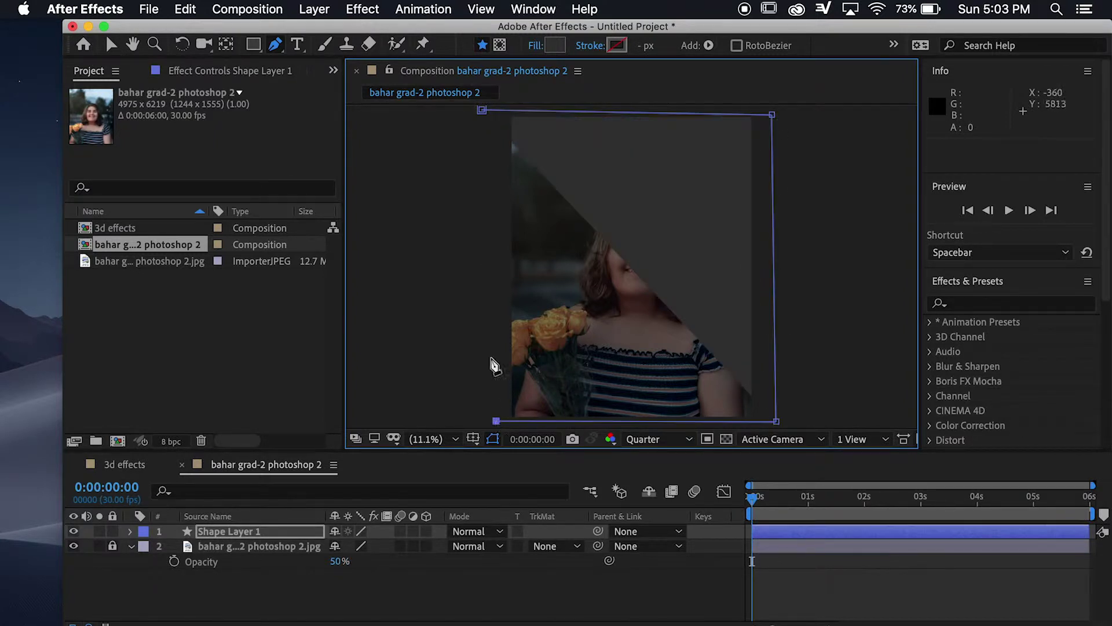
left_click(482, 110)
Step: Adjust the upper-right and both lower corner points of the covering shape slightly outward from the photo
left_click_drag(772, 115, 772, 110)
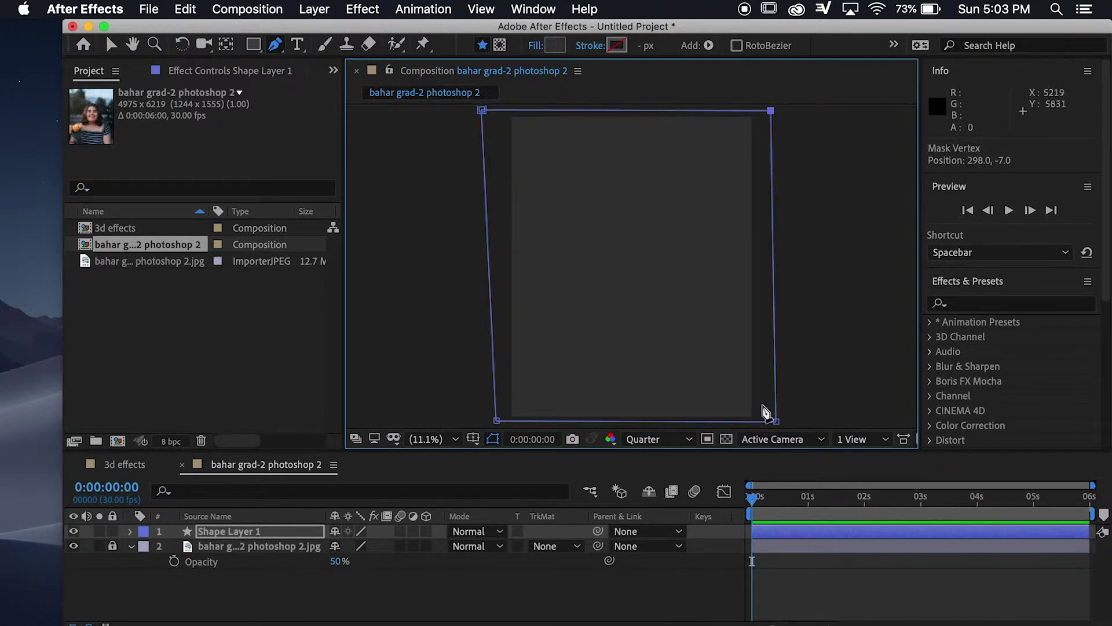
left_click(776, 422)
left_click_drag(777, 423, 777, 427)
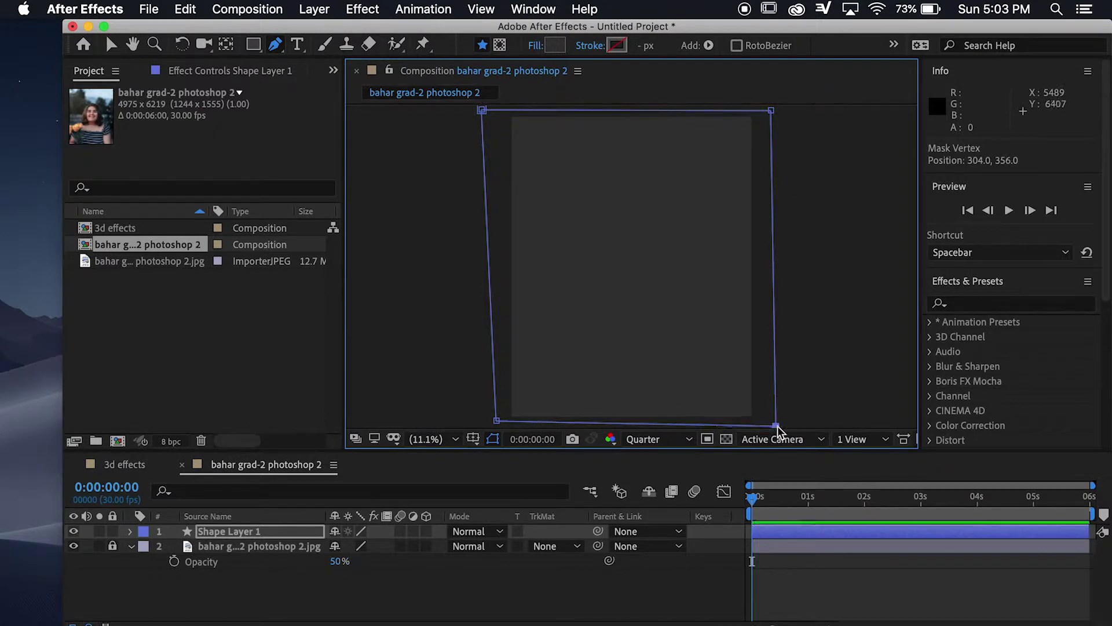
left_click(496, 421)
left_click_drag(497, 421, 490, 424)
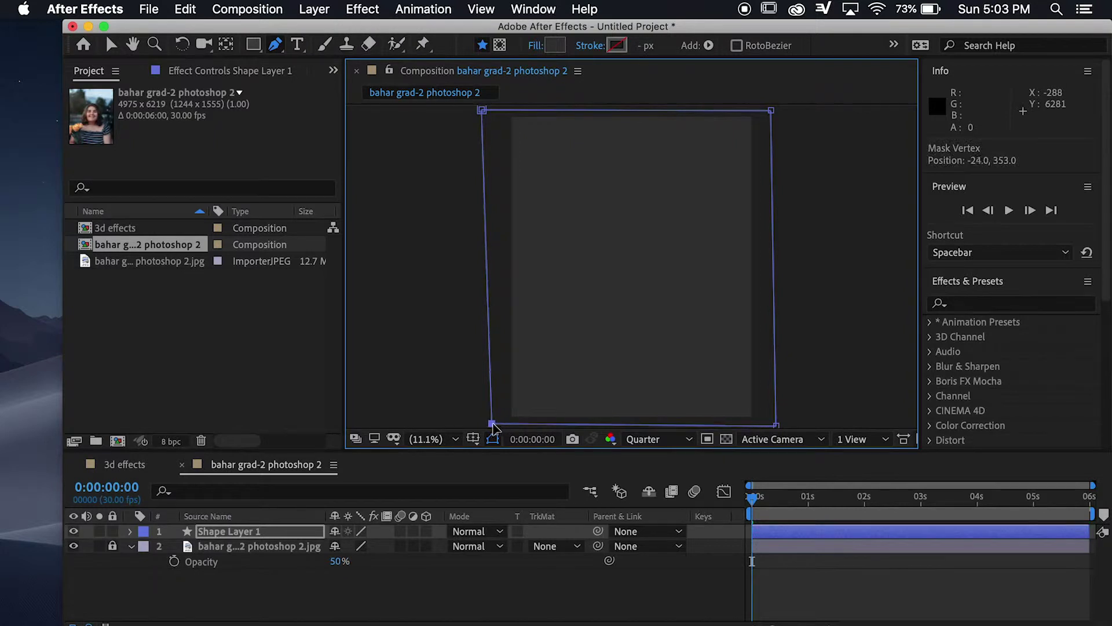
Step: Set the covering shape's fill colour to black (000000)
left_click(554, 50)
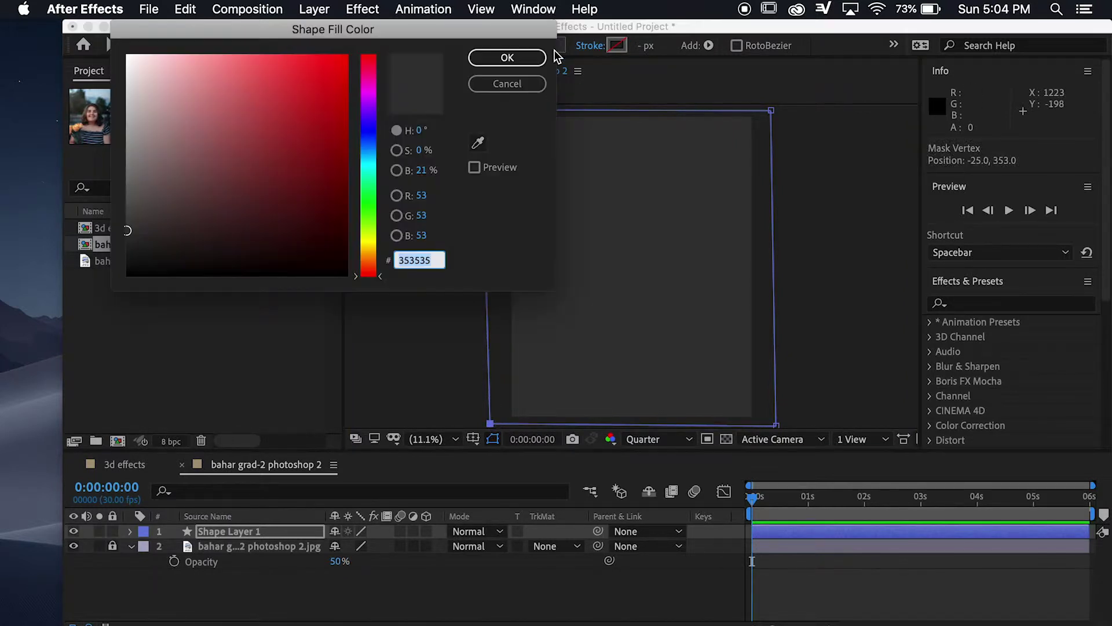
left_click(127, 275)
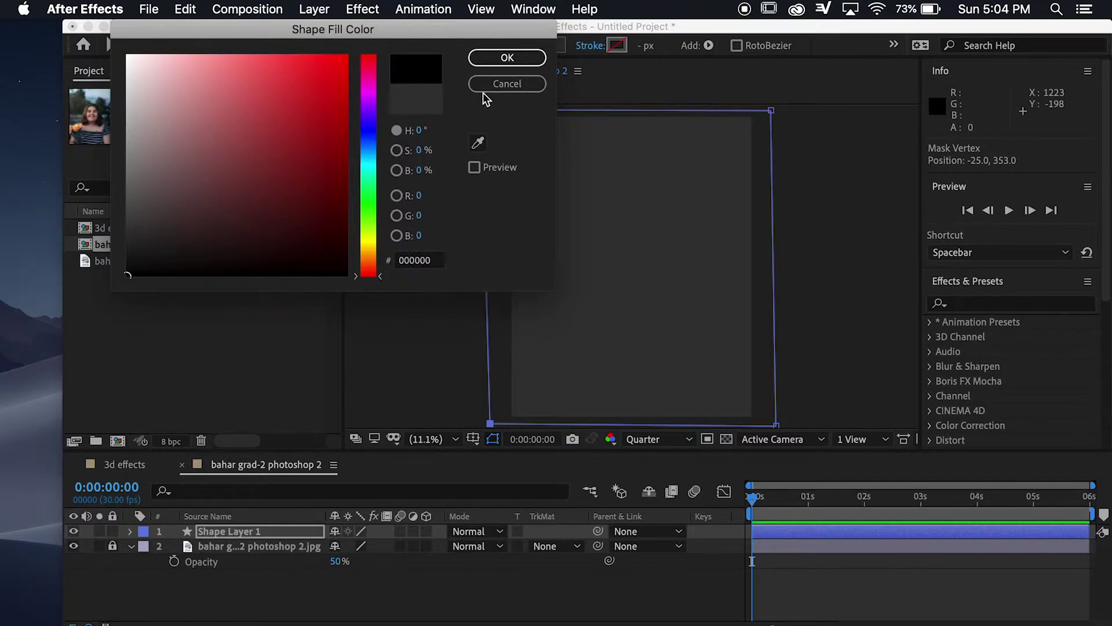
left_click(505, 56)
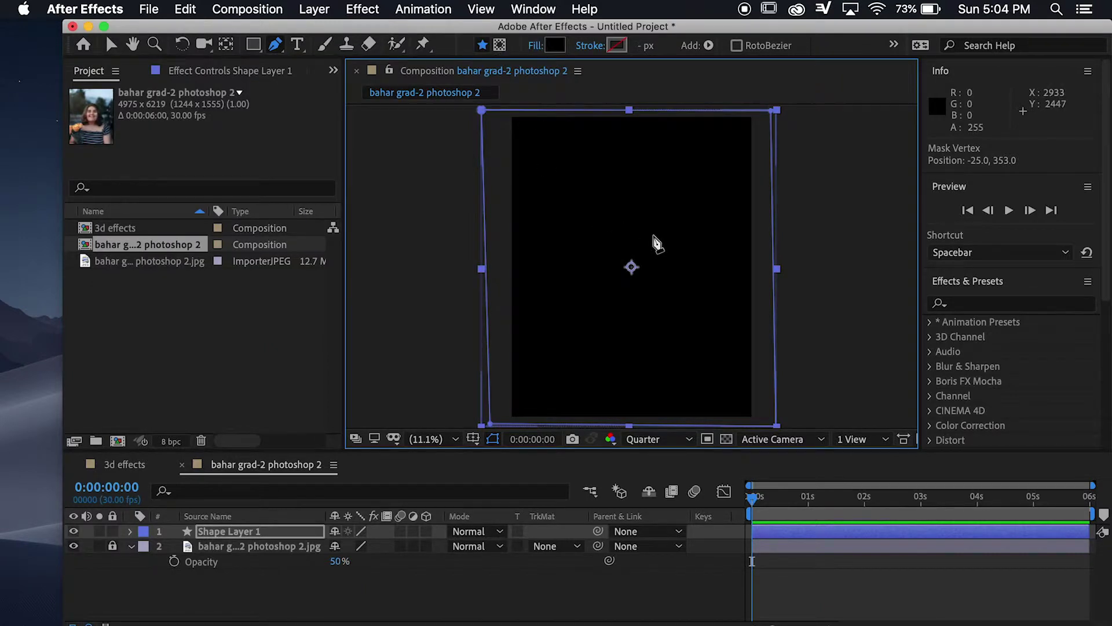
Step: Rename the black shape layer as background and place it beneath the photo layer
left_click(246, 534)
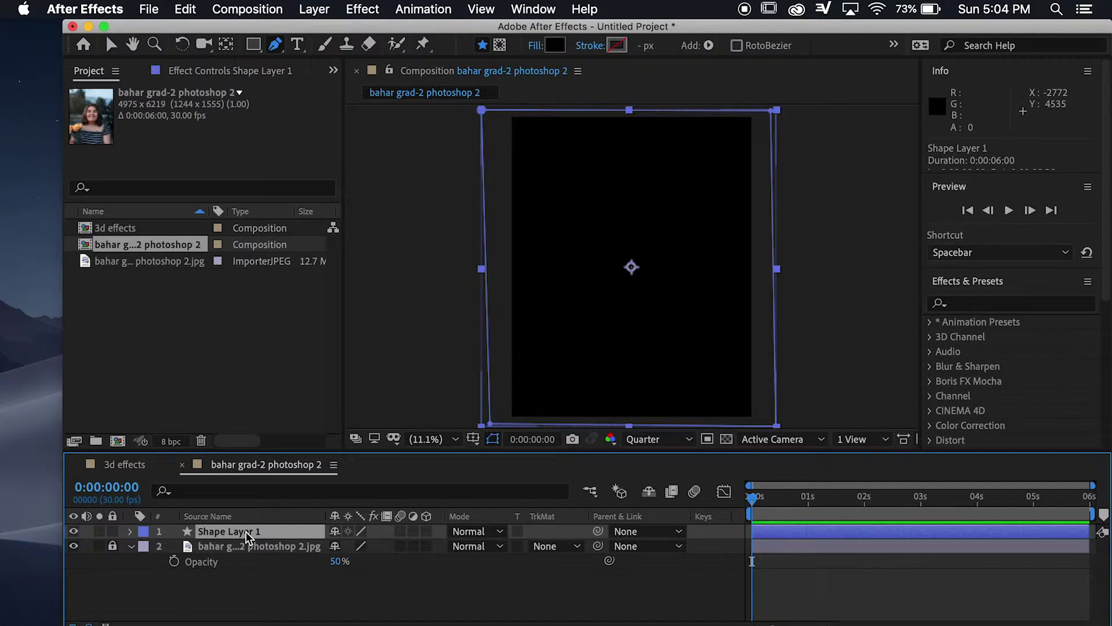
right_click(247, 536)
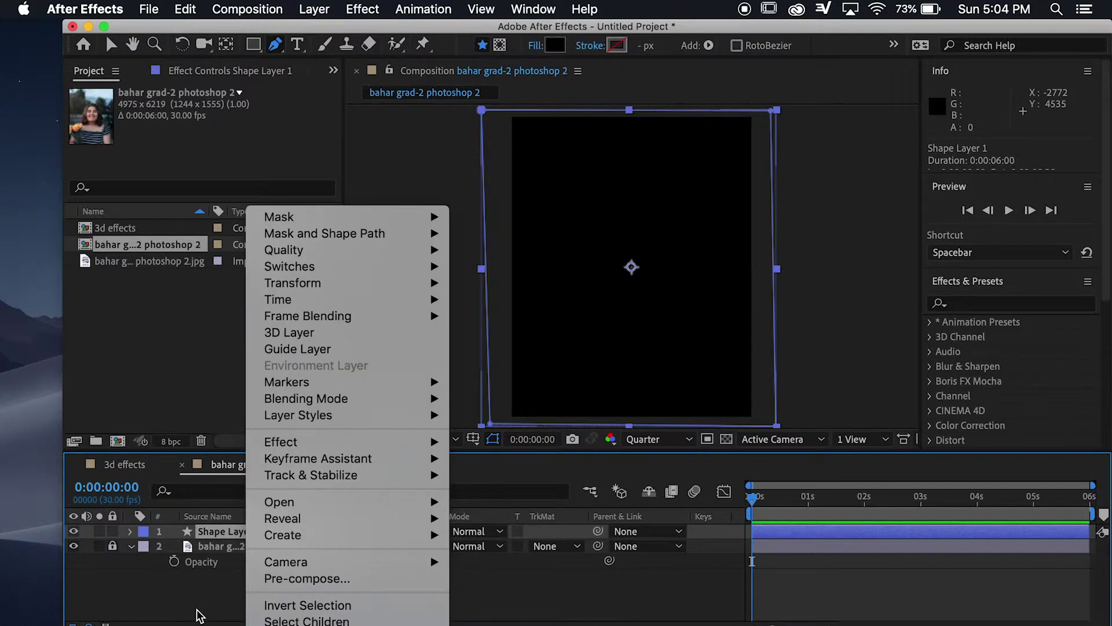
key("Escape")
key("Return")
type("back")
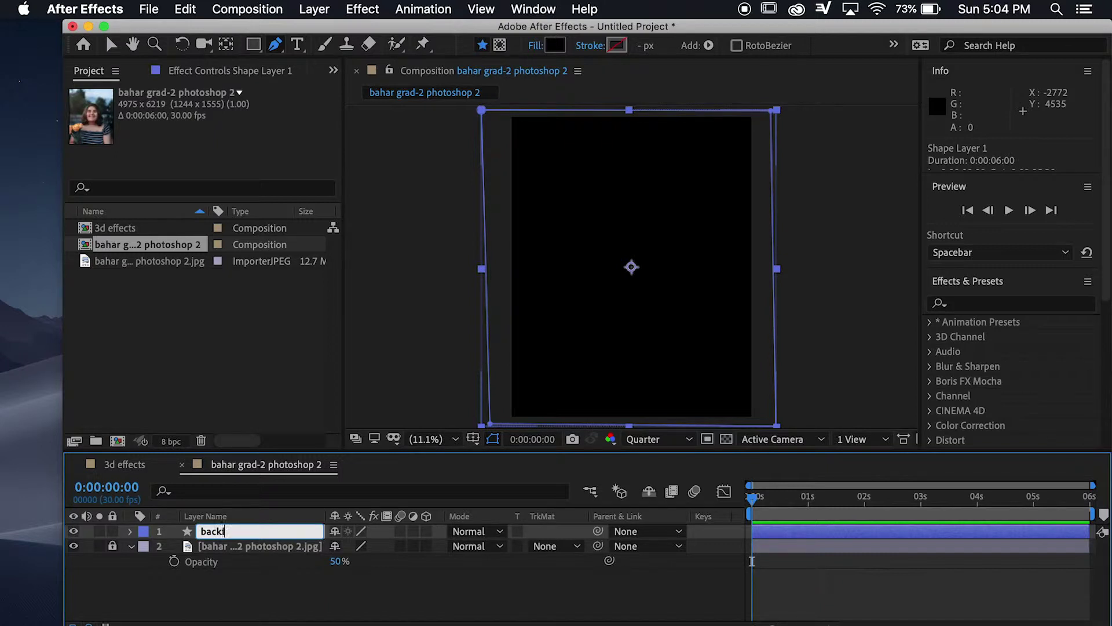
type("ground")
key("Return")
left_click_drag(232, 538, 232, 603)
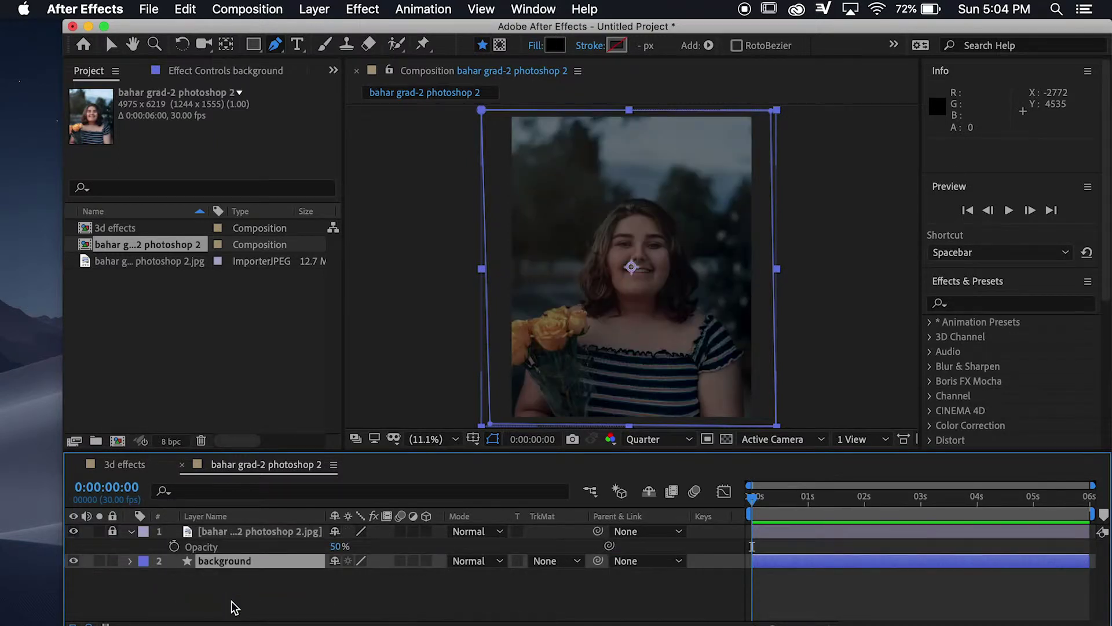
Step: Start a new Pen shape at the photo's lower-left corner, tracing the subject's outline up past the flowers to the left side of the hair
left_click(236, 534)
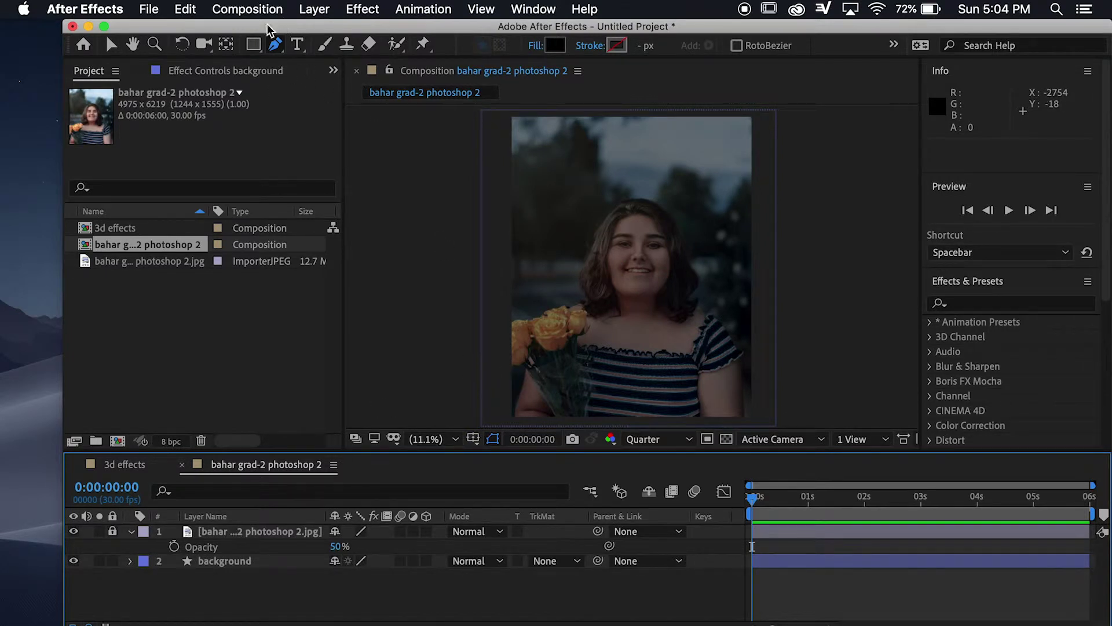
left_click(248, 562)
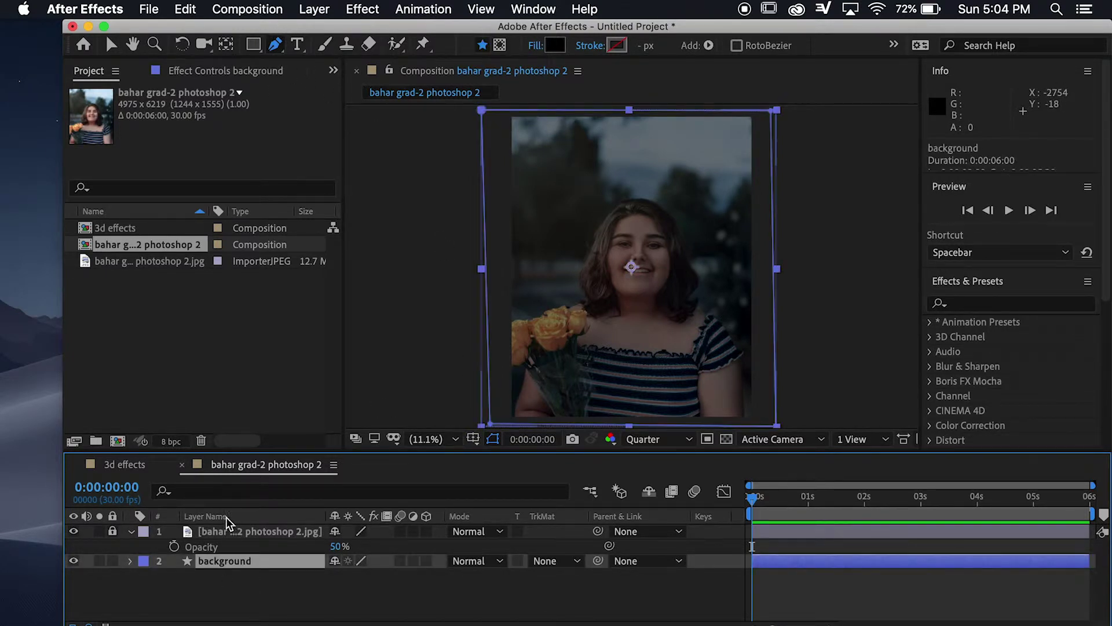
left_click(250, 536)
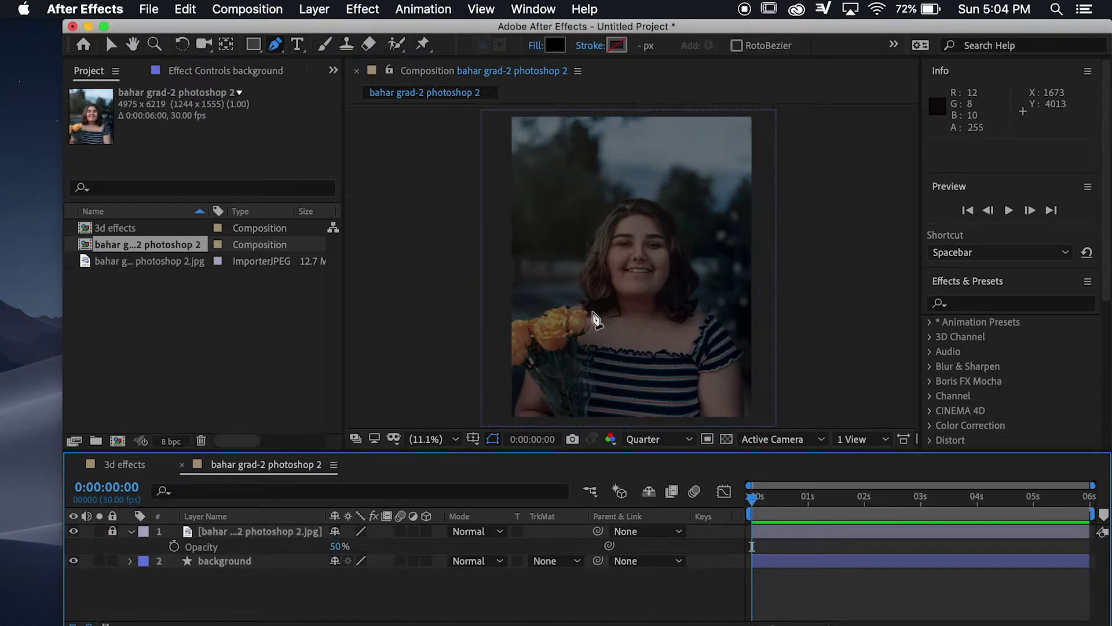
left_click(515, 413)
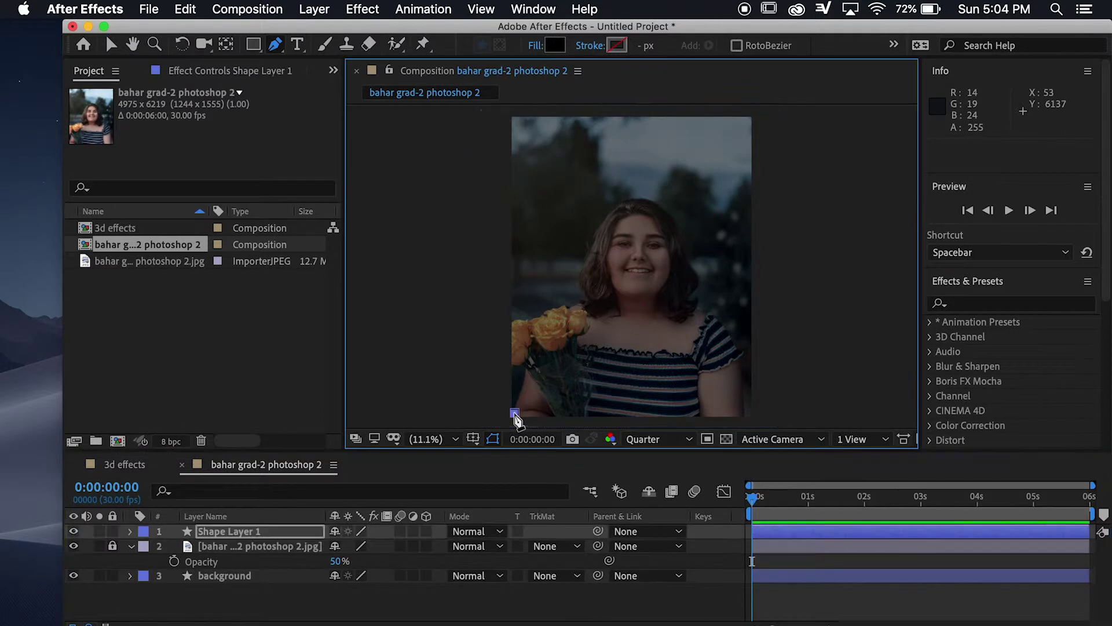
left_click(526, 376)
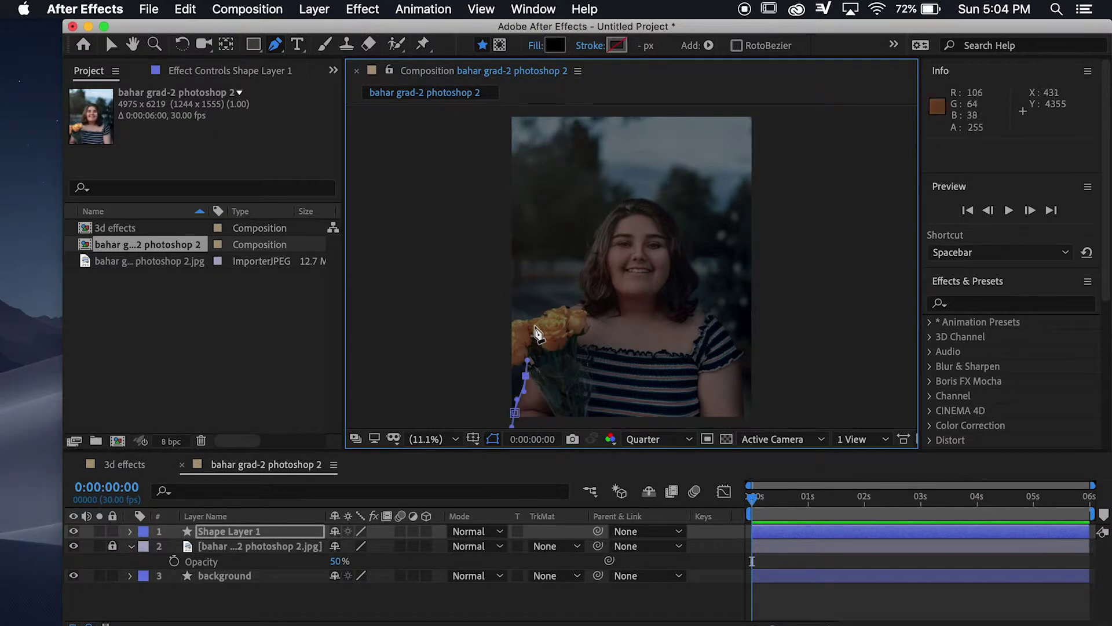
left_click_drag(542, 318, 594, 304)
left_click_drag(599, 224, 607, 220)
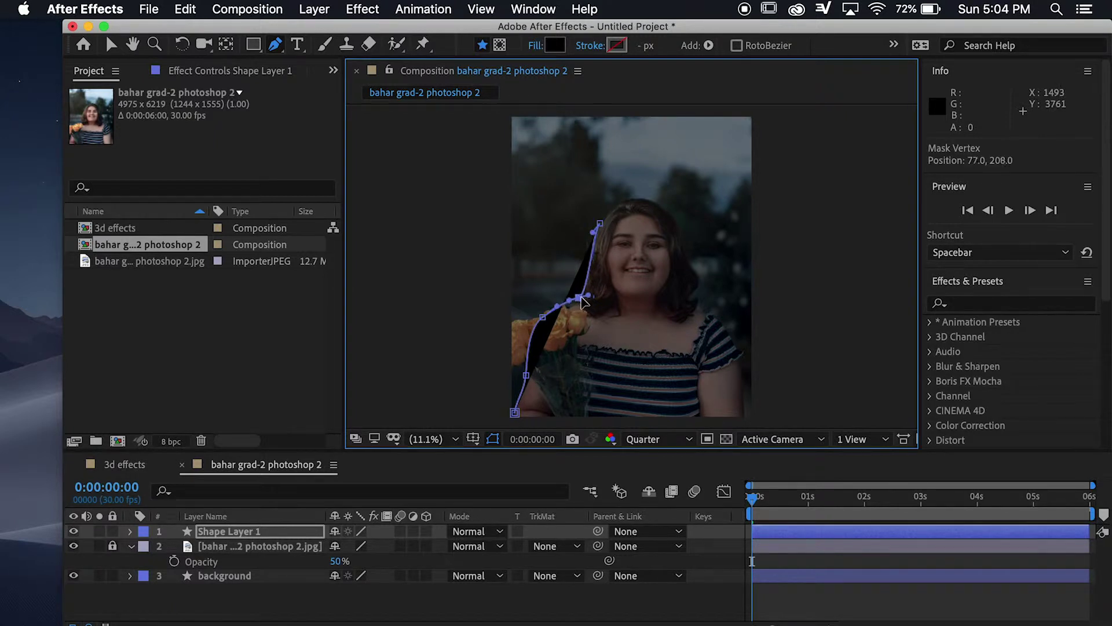
Step: Continue the outline over the head, down the right hair and shoulder to the lower-right corner, and close the silhouette at its starting point
left_click_drag(637, 201, 678, 220)
key("super+z")
left_click_drag(686, 263, 705, 313)
left_click(736, 345)
left_click_drag(740, 353, 740, 368)
left_click(745, 420)
left_click(514, 413)
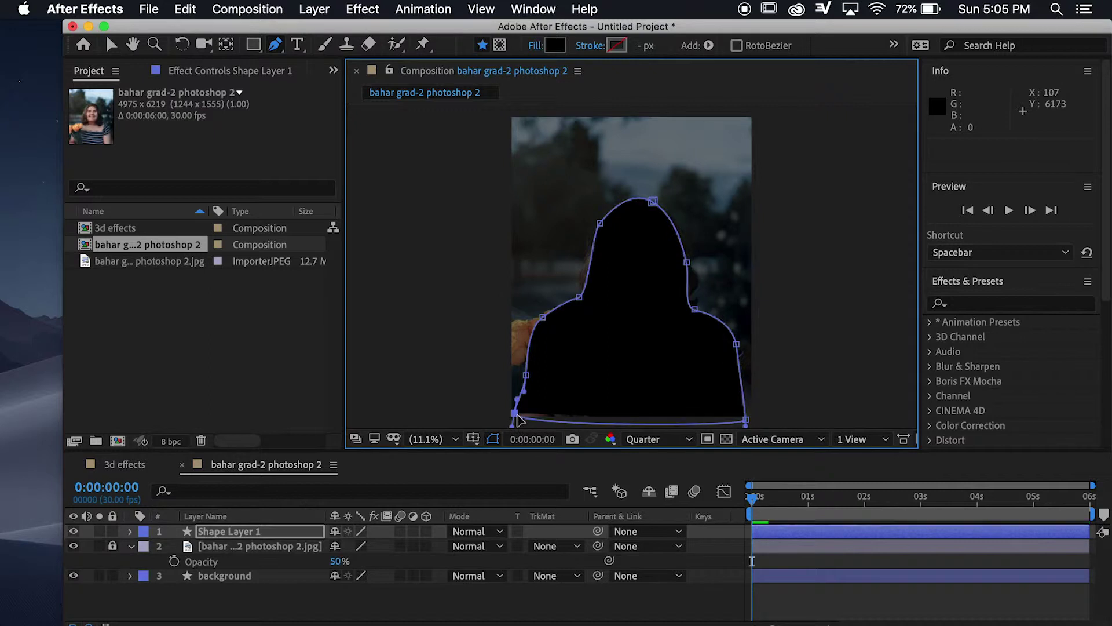
Step: Adjust the silhouette's left shoulder point and move its right hair point slightly outward to fit the subject
left_click(578, 294)
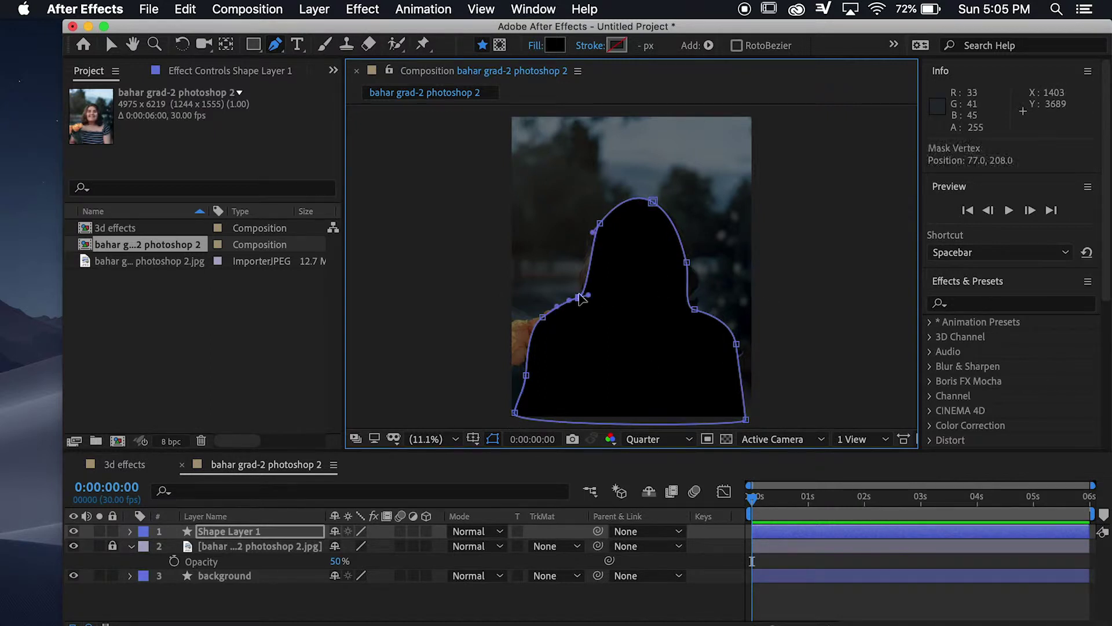
left_click(688, 262)
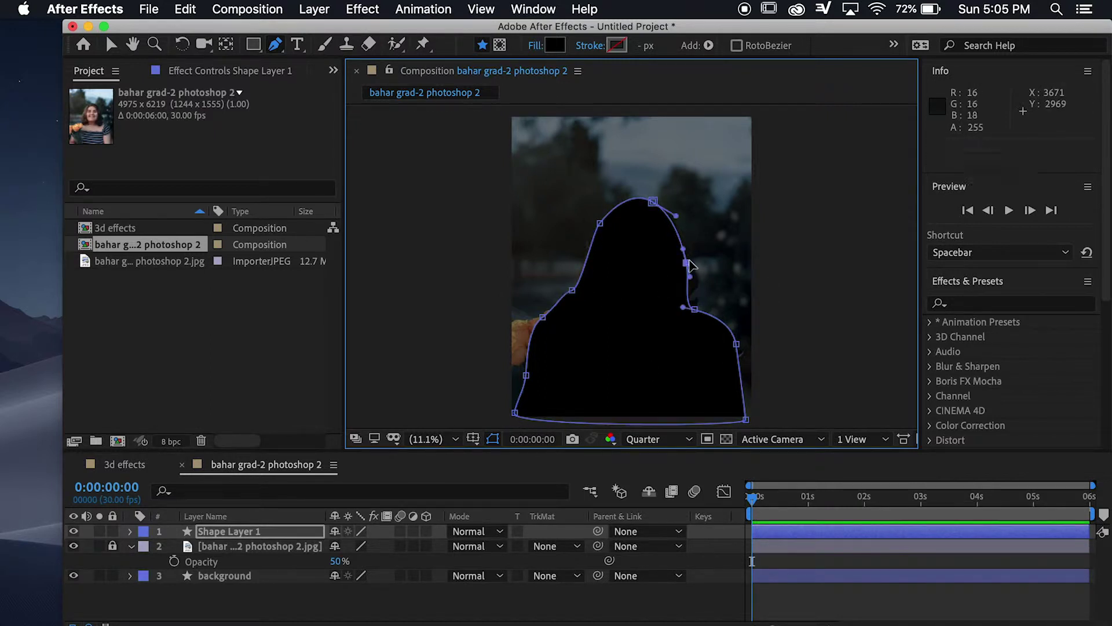
left_click_drag(692, 261, 696, 270)
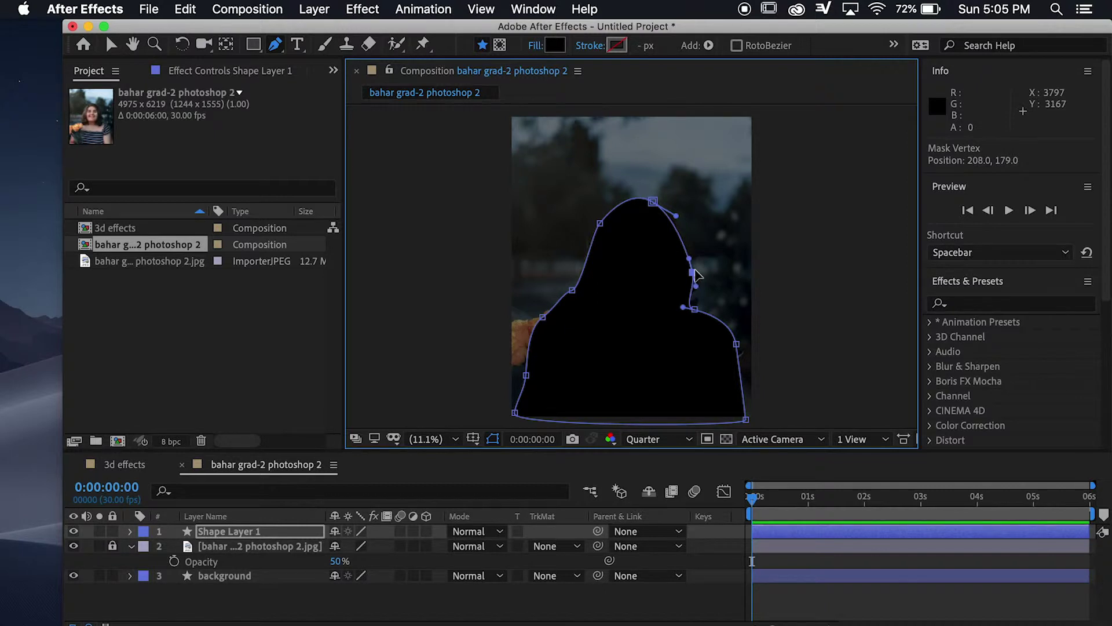
Step: Set the silhouette shape's fill colour to a dark grey, slightly lighter than the black background
left_click(555, 46)
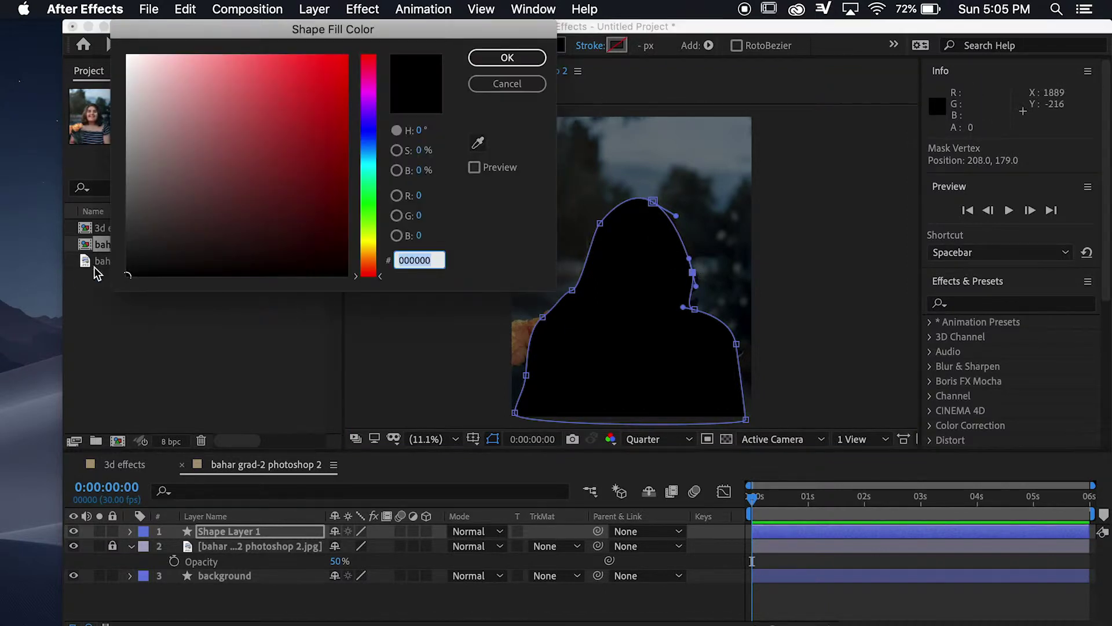
left_click_drag(127, 274, 125, 234)
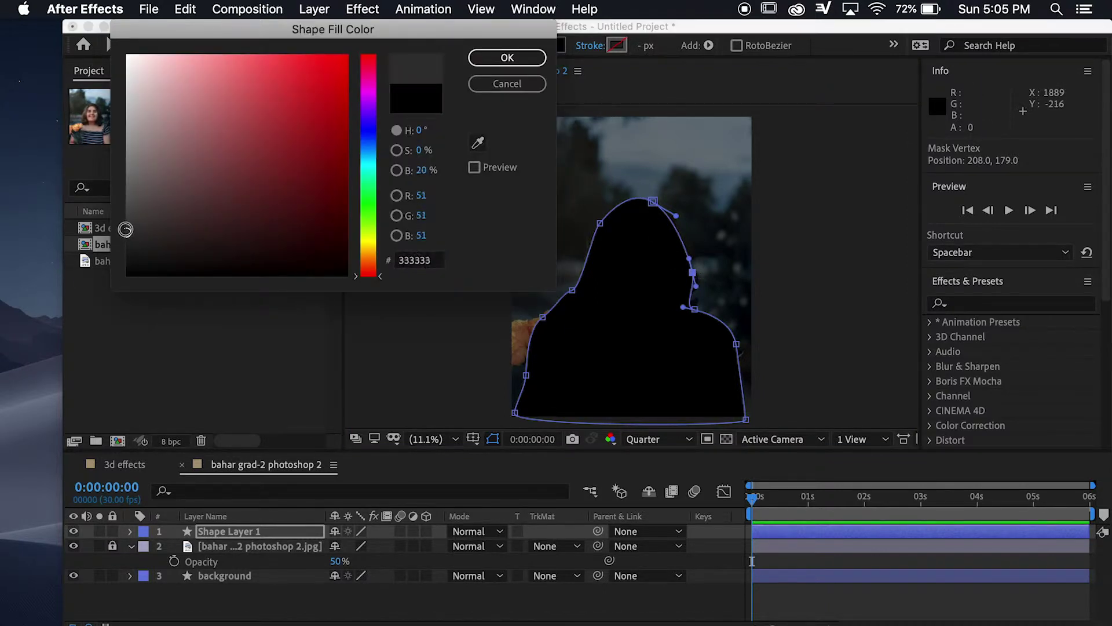
left_click(492, 61)
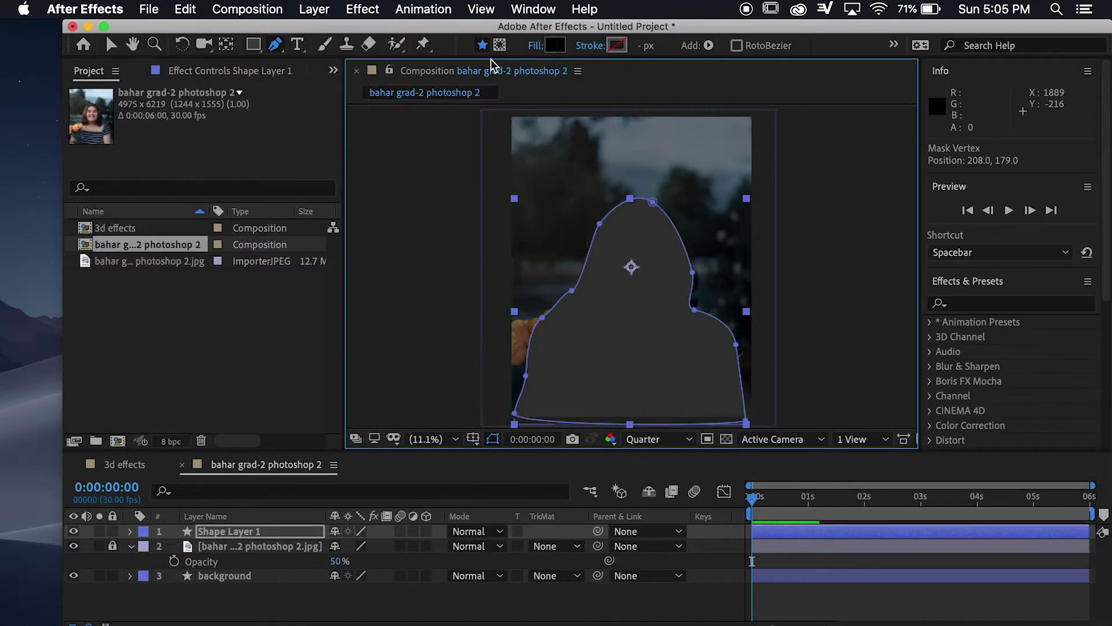
Step: Rename the silhouette shape layer as body and place it between the photo and background layers
left_click(230, 536)
right_click(230, 536)
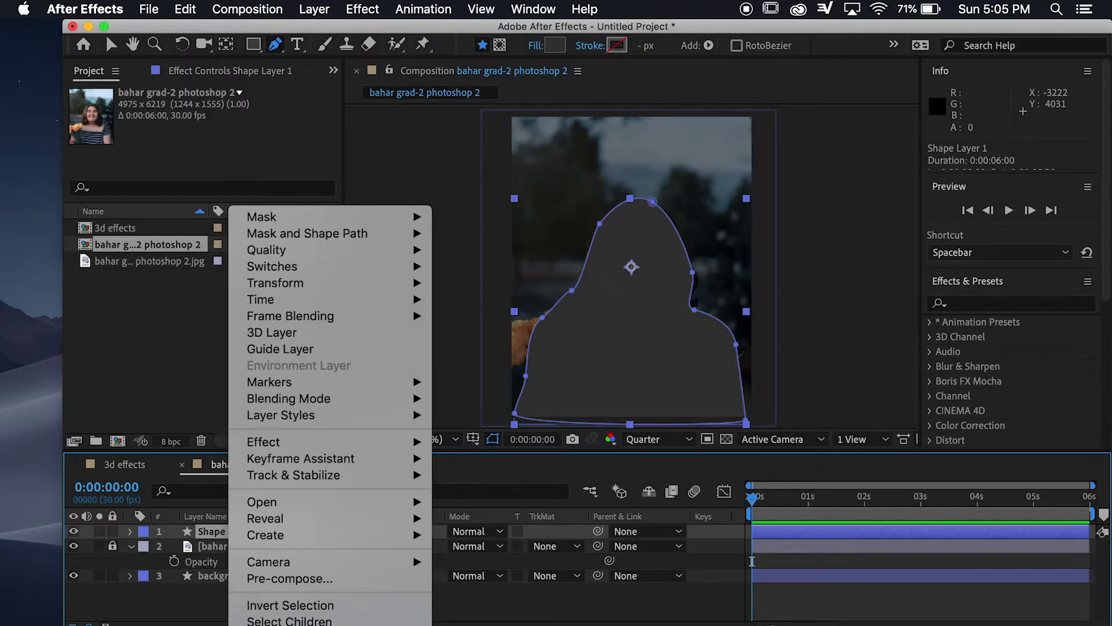
key("Escape")
key("Return")
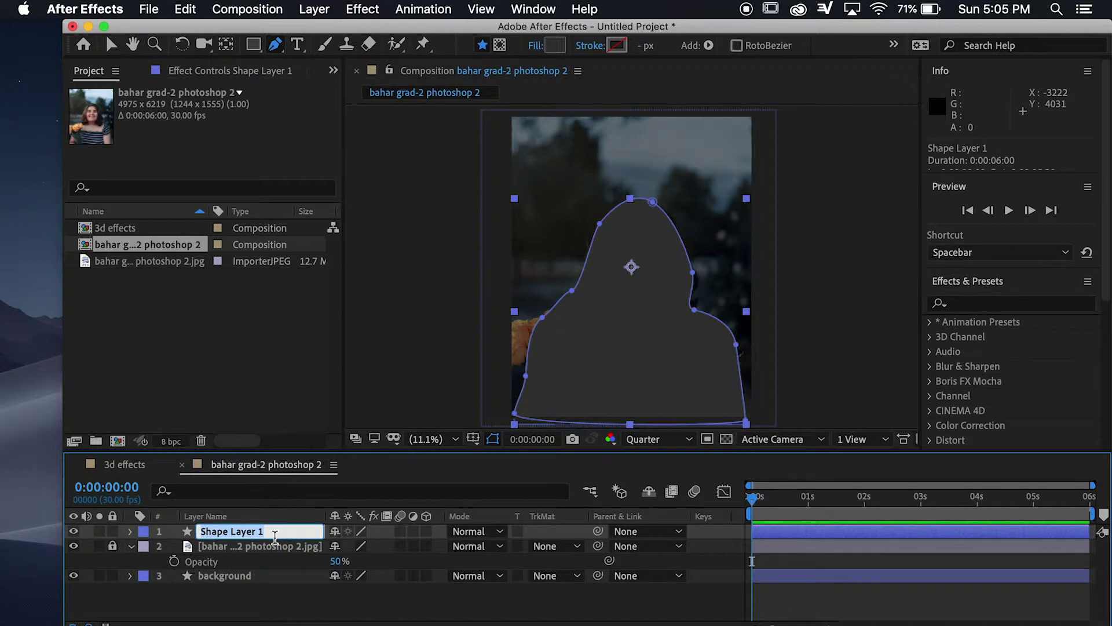
key("Return")
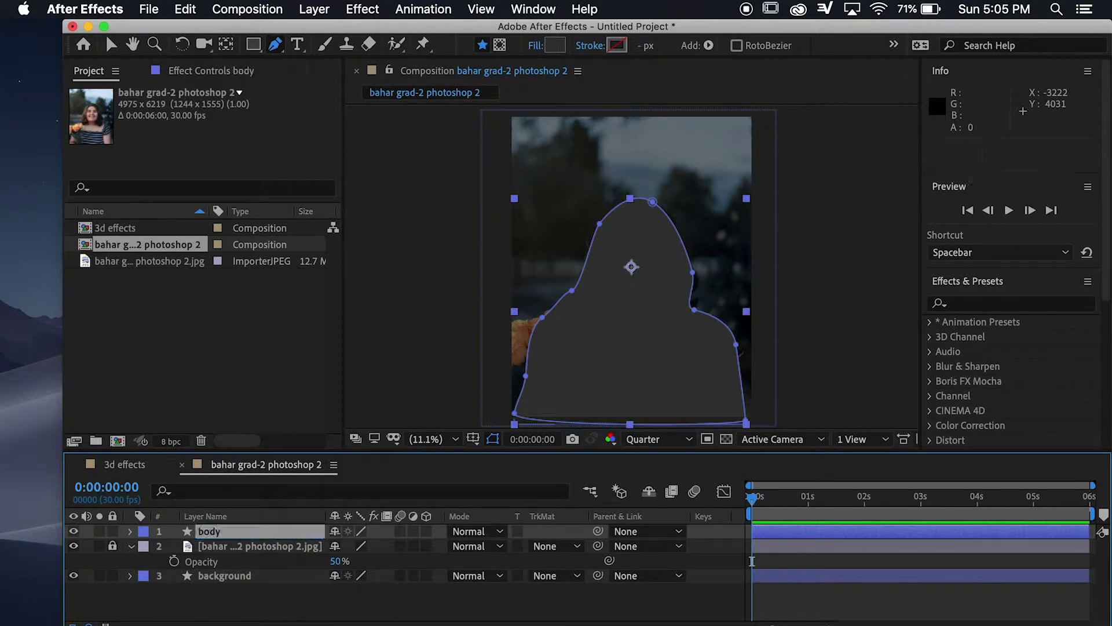
left_click_drag(259, 529, 256, 564)
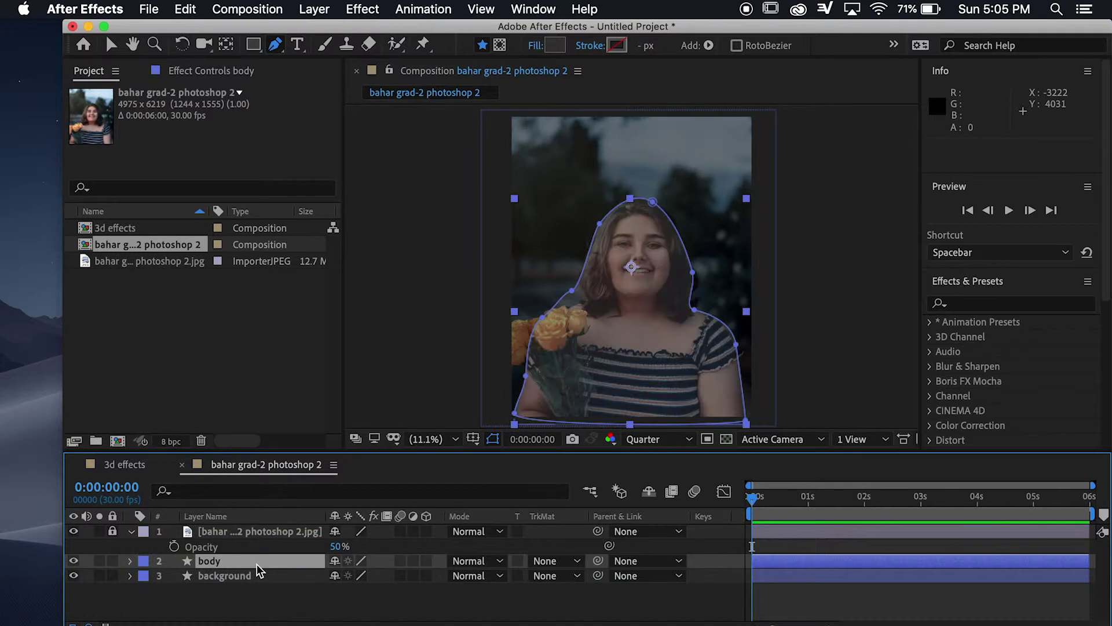
left_click(74, 532)
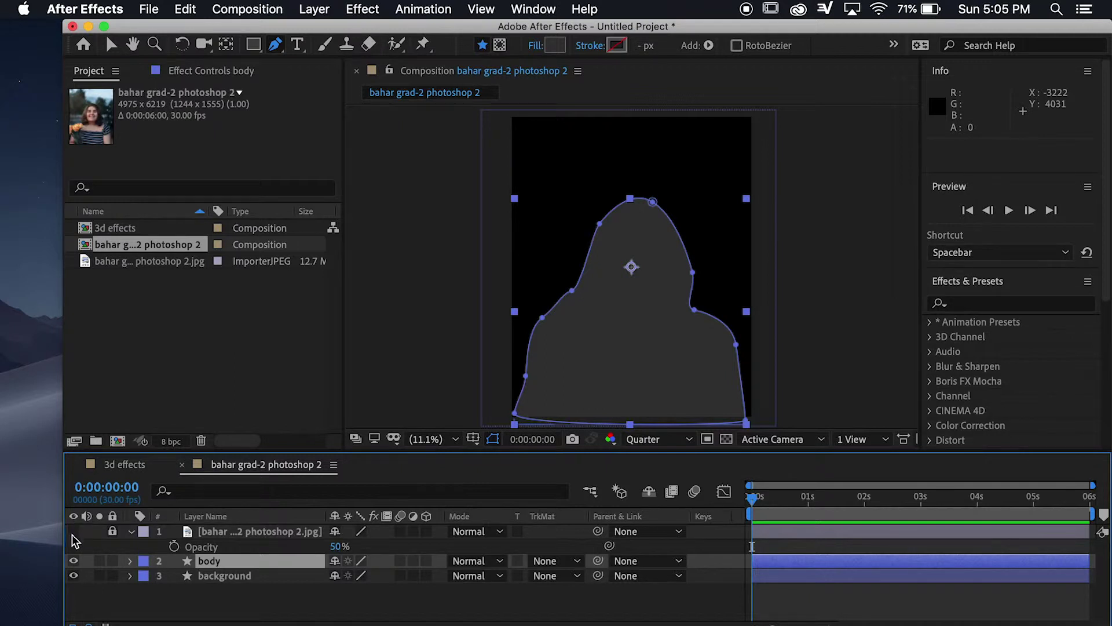
left_click(74, 532)
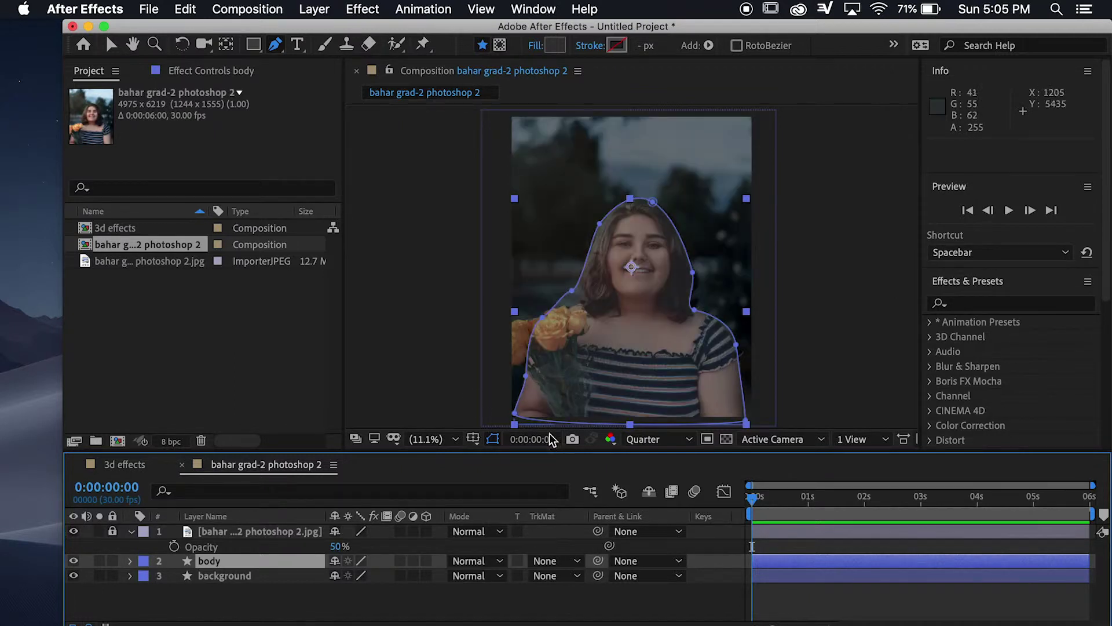
Step: Start a new Pen shape at the face's left cheek, tracing along the jaw and up the right side to the temple
left_click(241, 531)
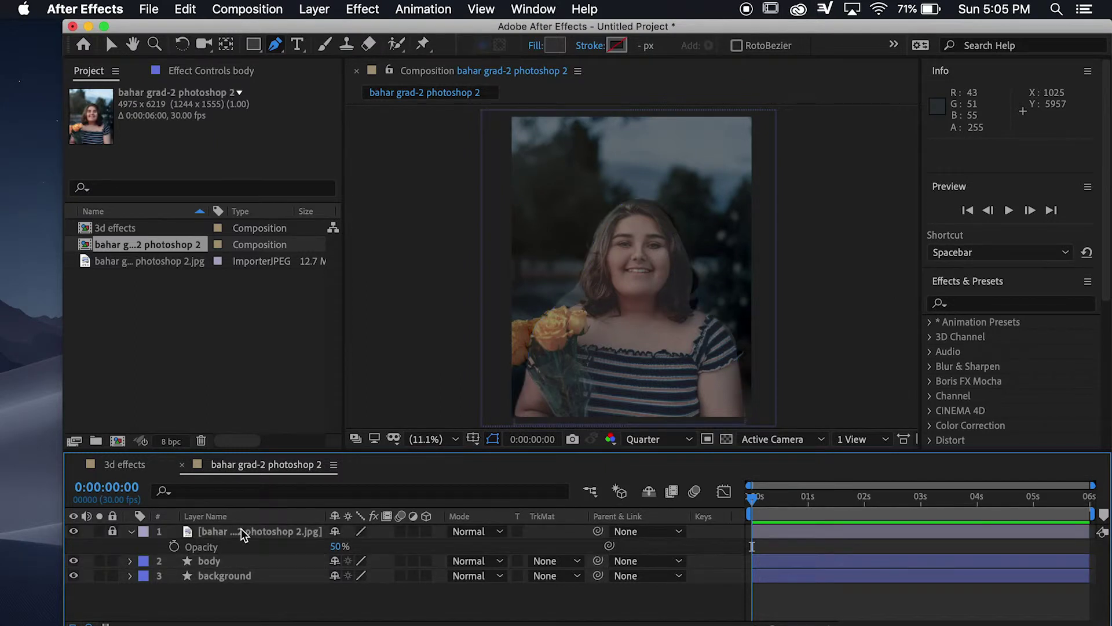
left_click(287, 47)
left_click(607, 264)
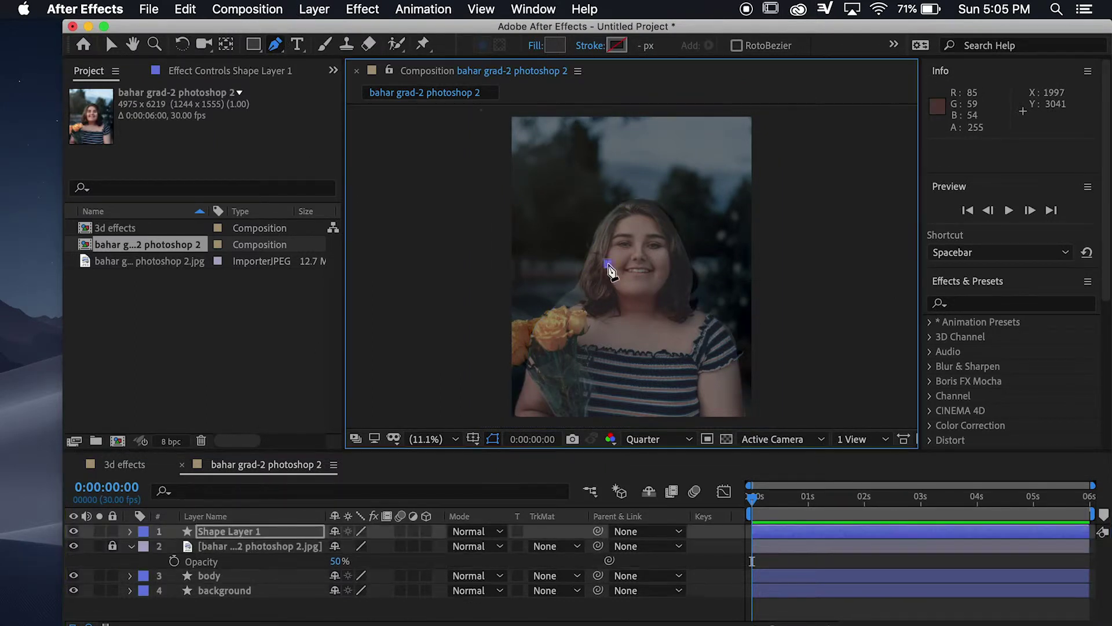
left_click_drag(619, 293, 628, 301)
left_click(654, 296)
left_click(667, 280)
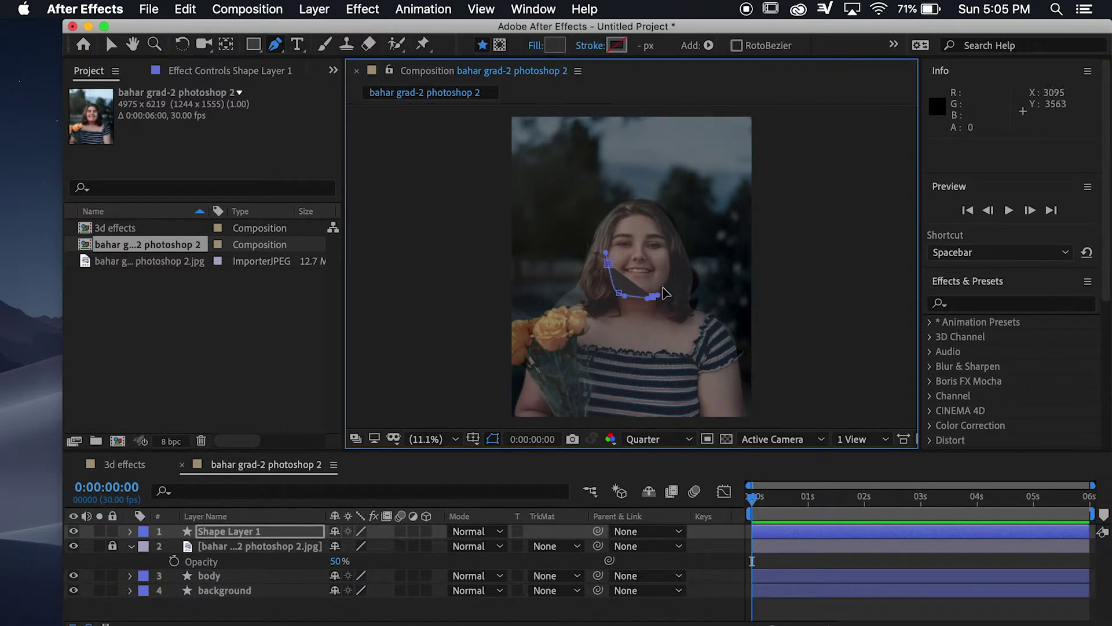
left_click(671, 257)
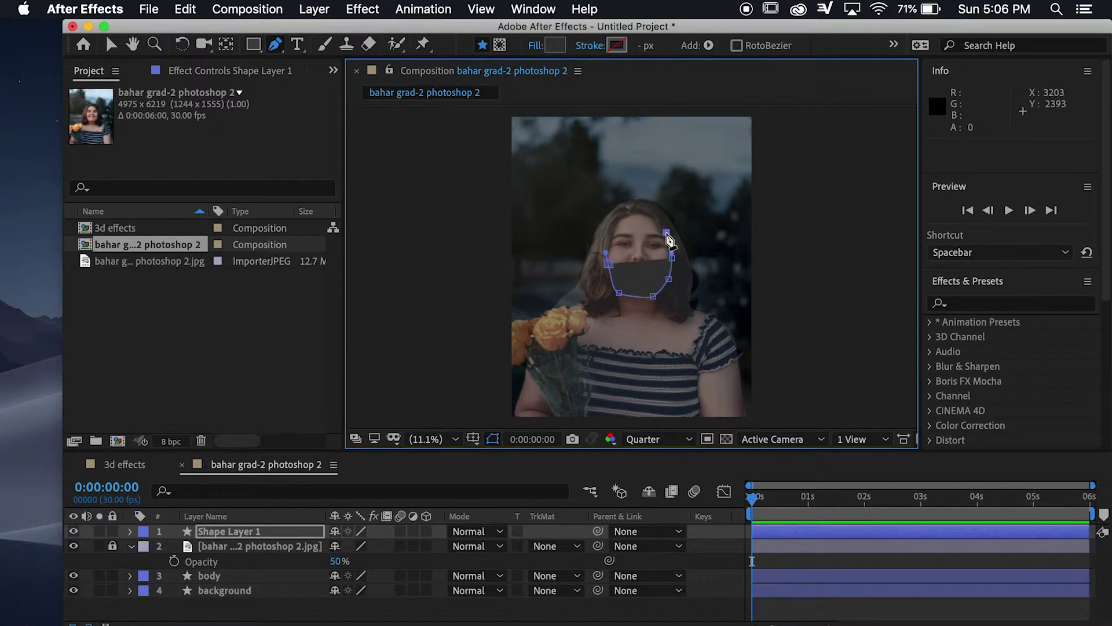
left_click(667, 234)
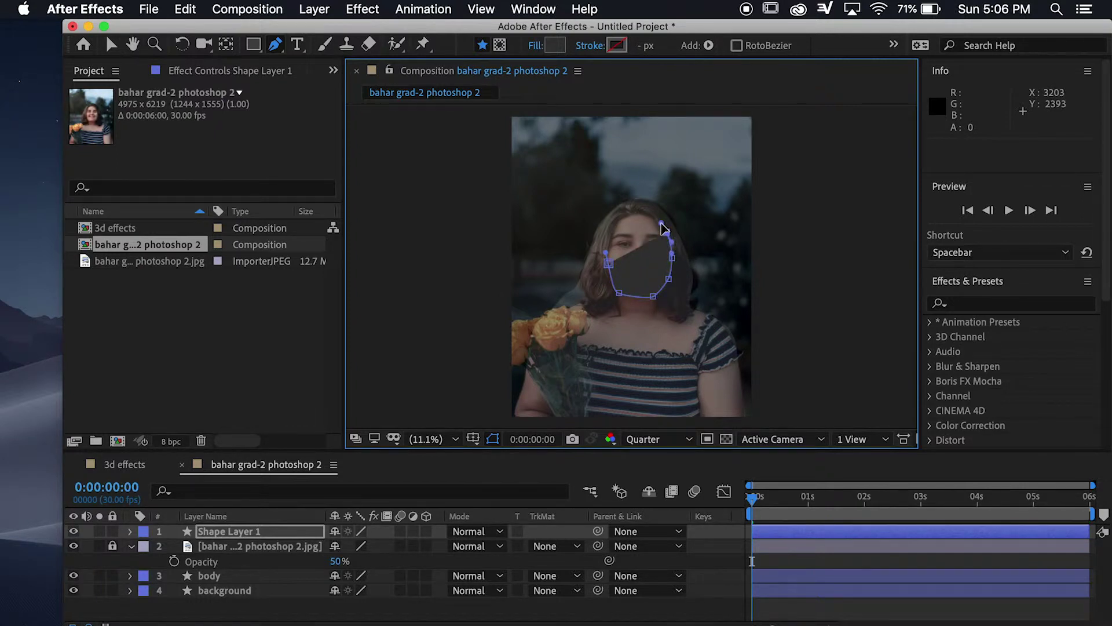
left_click(641, 212)
left_click_drag(636, 212, 545, 190)
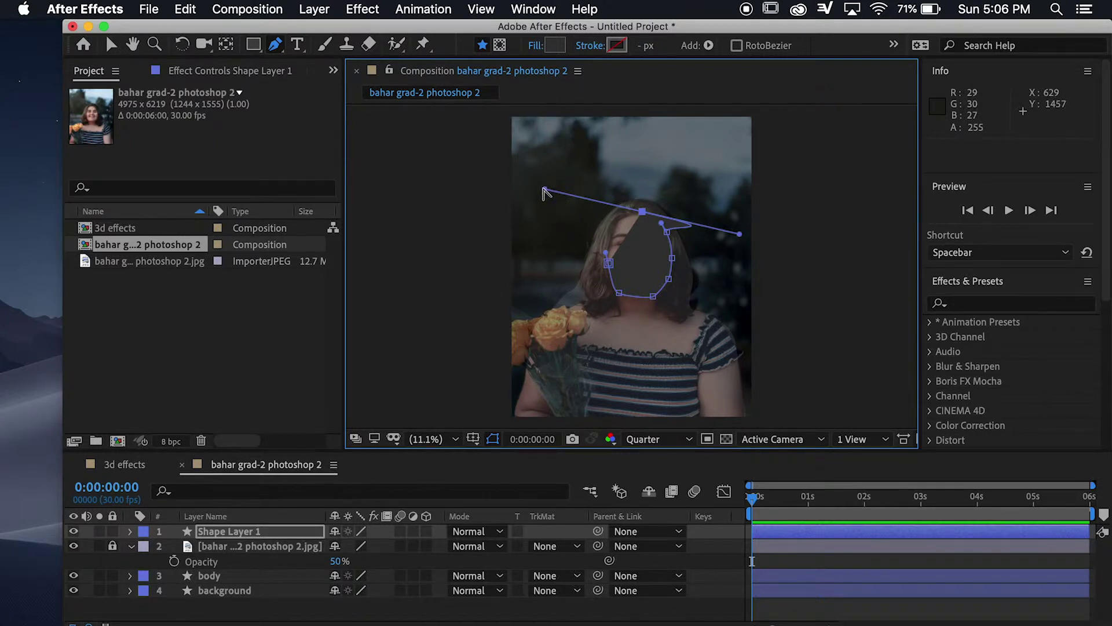
left_click_drag(547, 193, 645, 214)
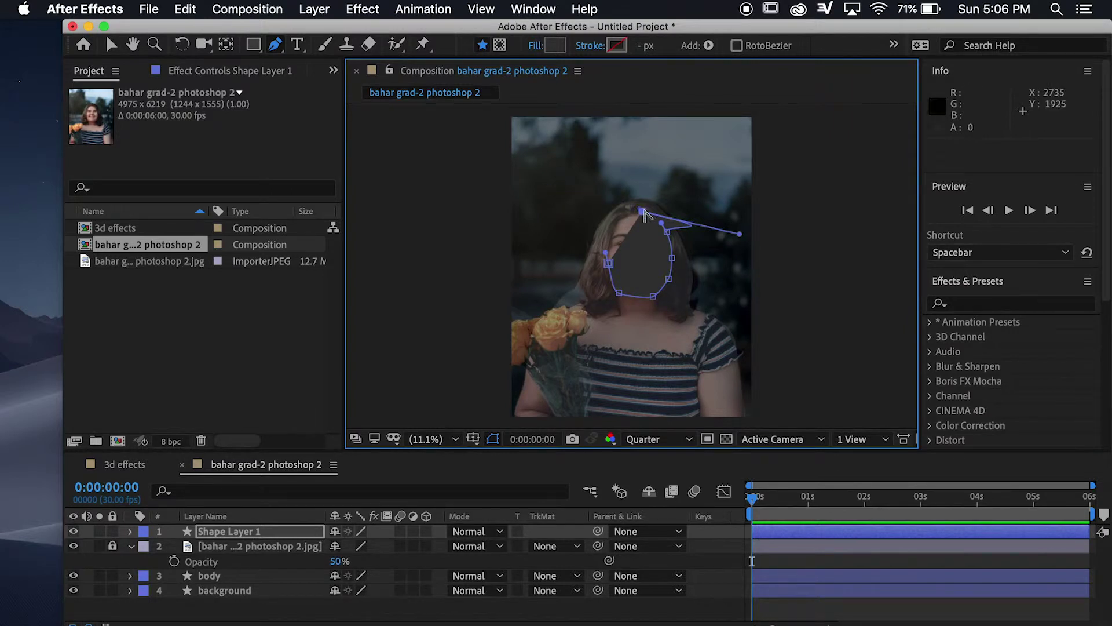
key("super+z")
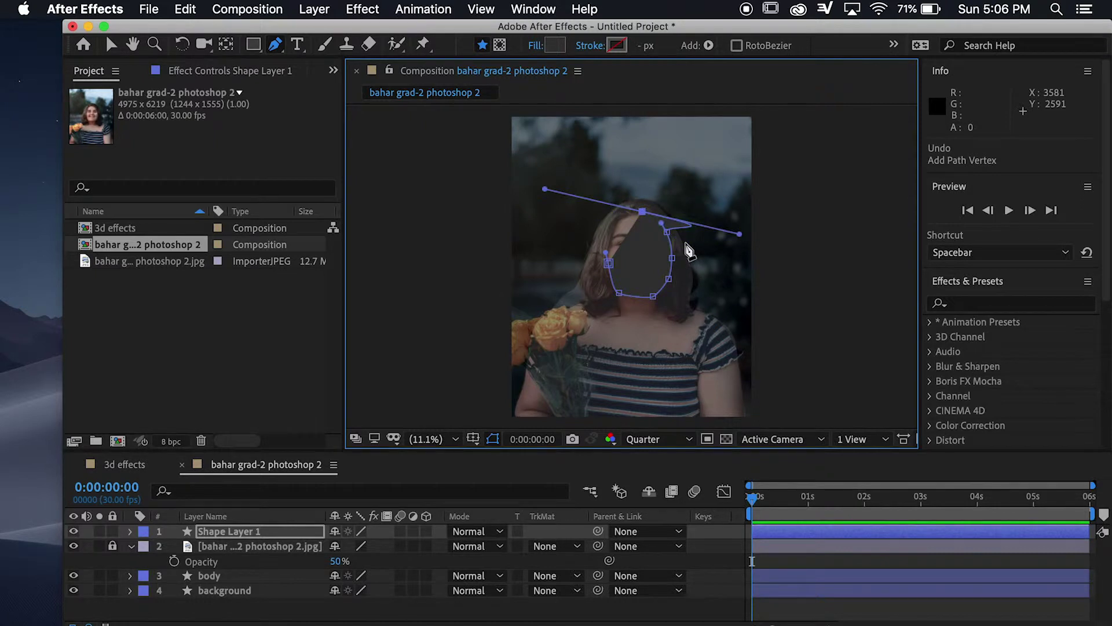
key("super+z")
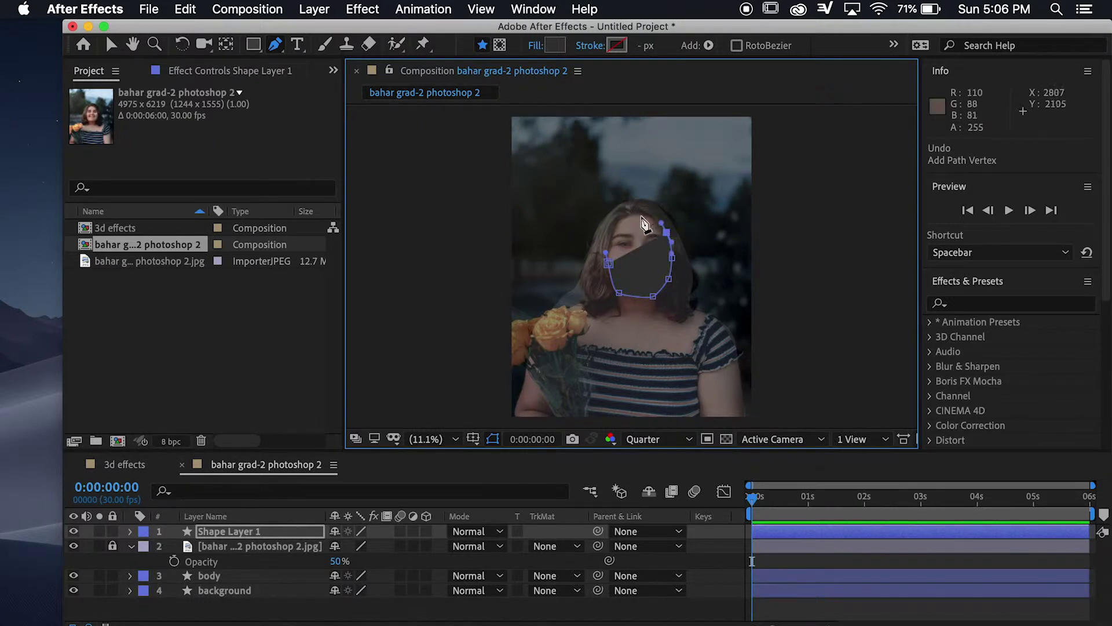
Step: Close the face outline across the forehead and left temple, and fill it with a grey slightly lighter than the body shape
left_click_drag(637, 216, 610, 233)
left_click(609, 264)
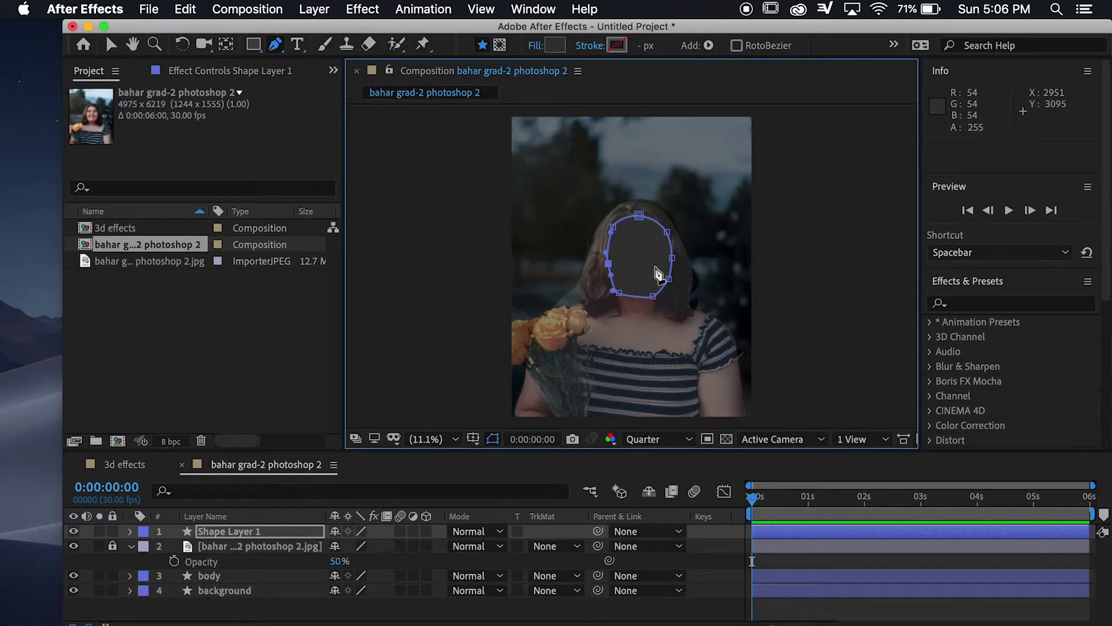
left_click(555, 46)
left_click_drag(125, 228, 125, 216)
left_click(507, 57)
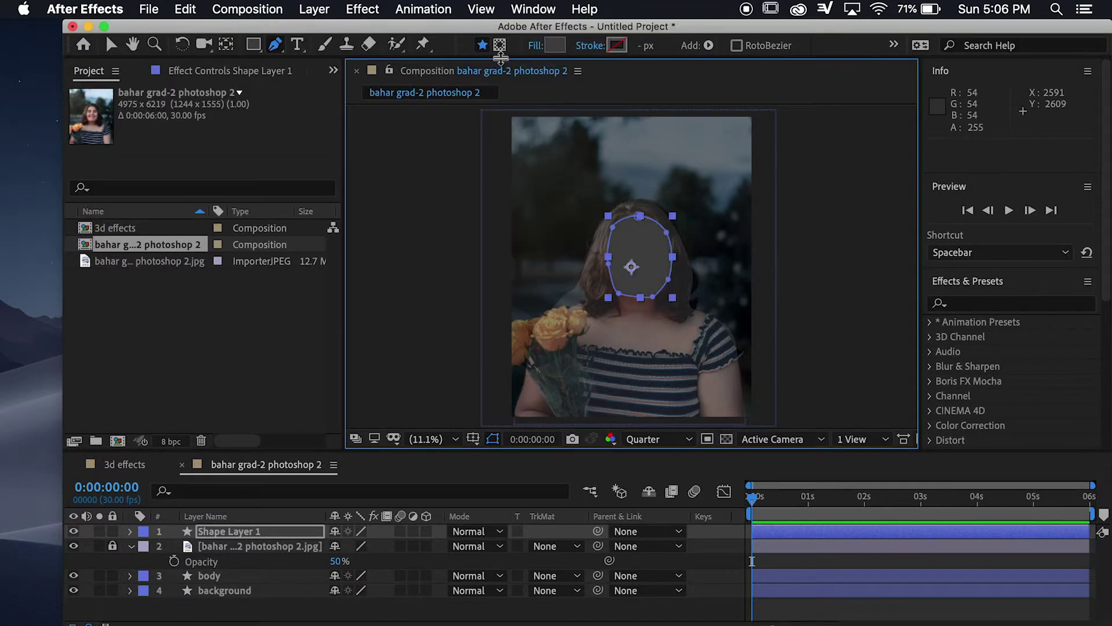
left_click(74, 546)
left_click(75, 546)
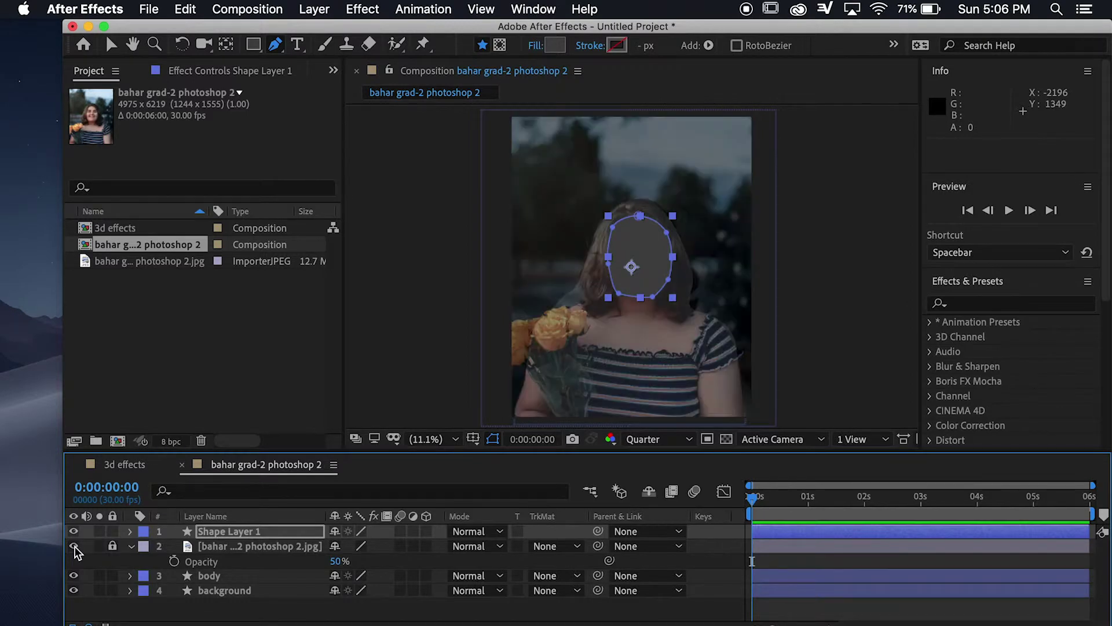
Step: Rename the face shape layer as face and place it between the photo and body layers
right_click(249, 534)
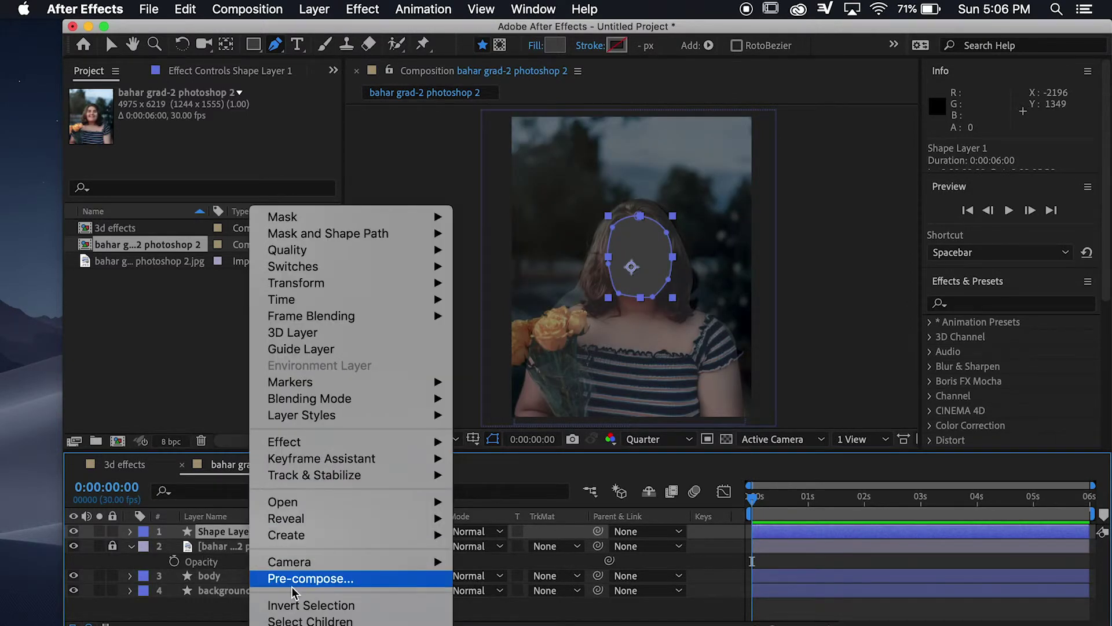
mouse_move(297, 555)
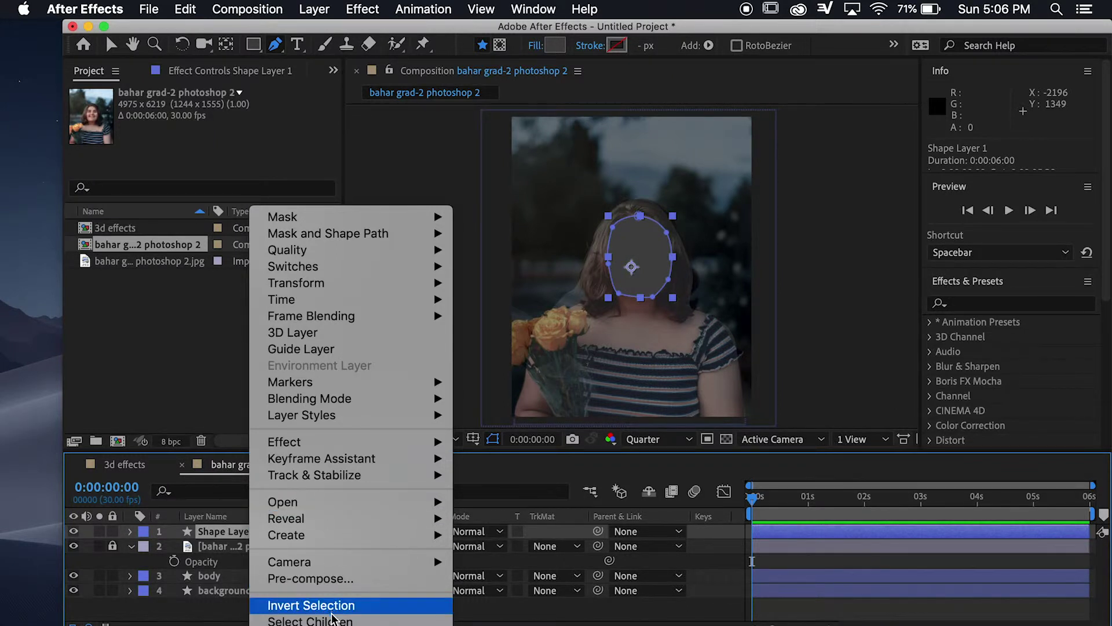
key("Escape")
key("Return")
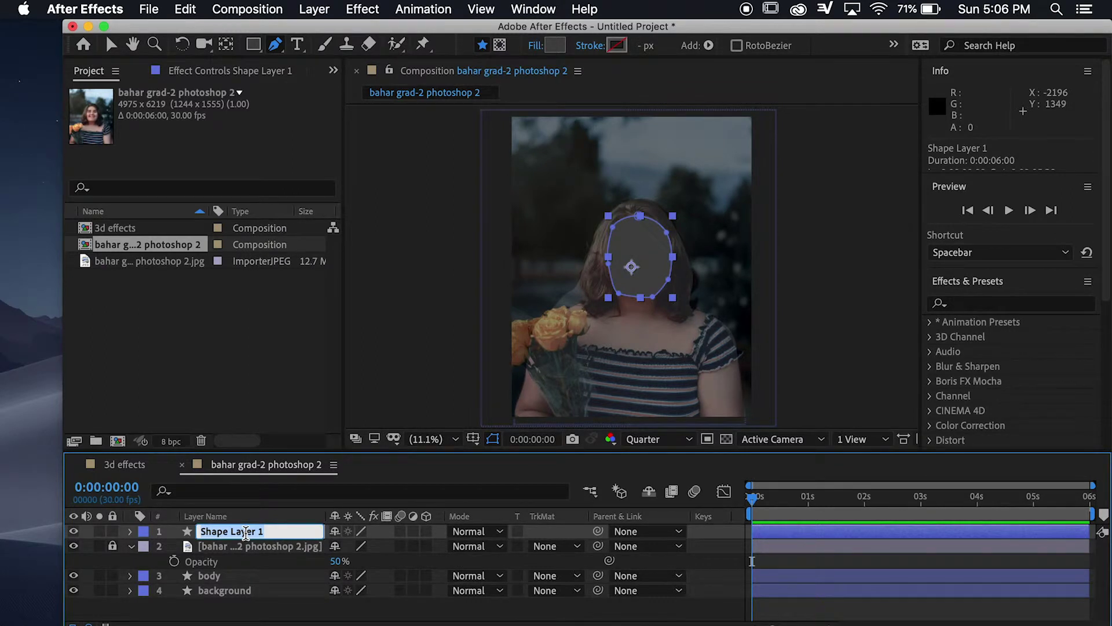
type("face")
key("Return")
left_click_drag(234, 531, 234, 556)
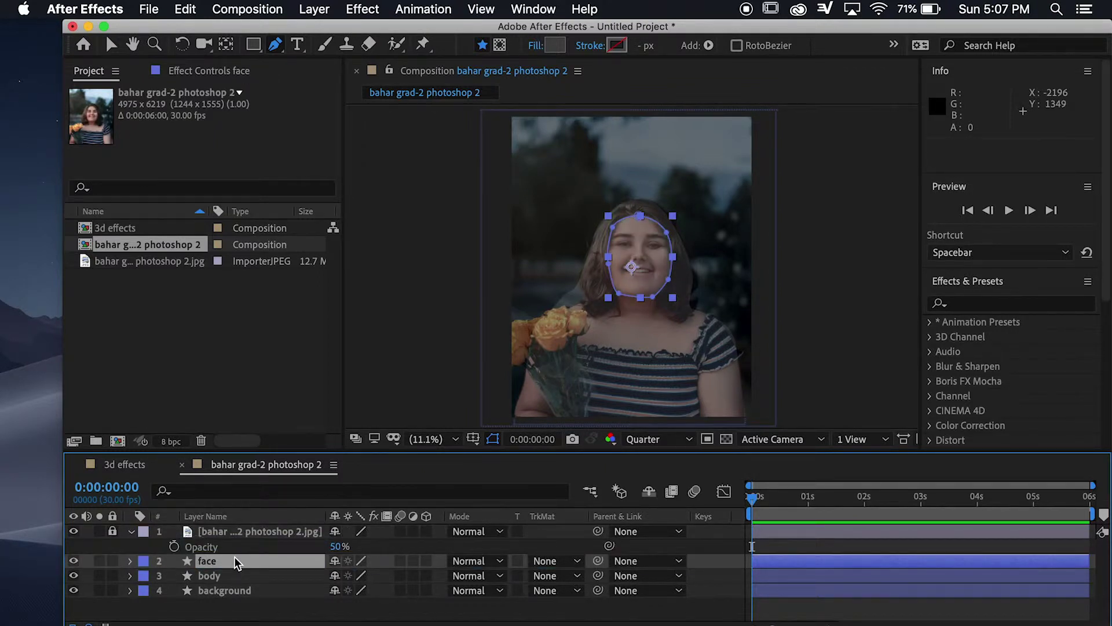
Step: Trace the left eye in the photo as a closed Pen shape on a new shape layer
left_click(801, 517)
left_click(257, 528)
left_click(276, 44)
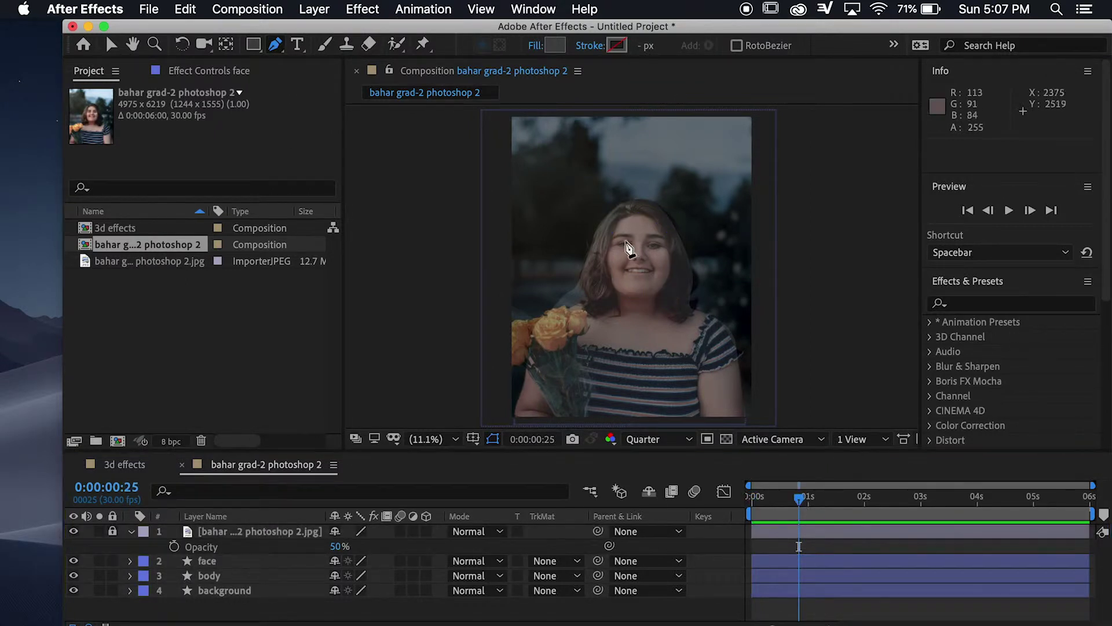
scroll(629, 250, "up", 2)
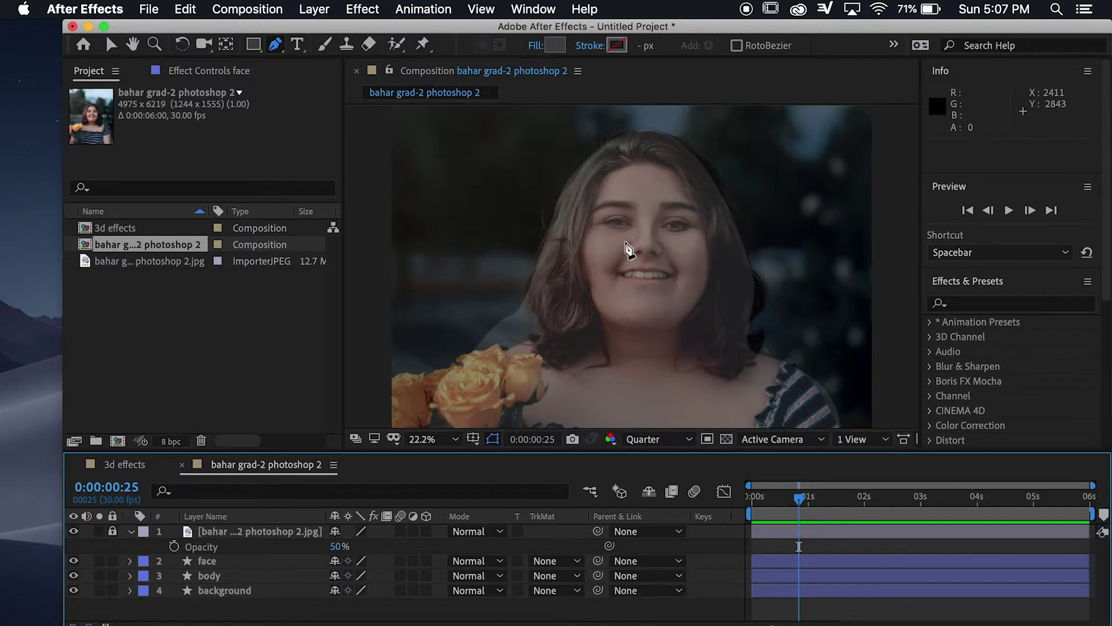
left_click(610, 226)
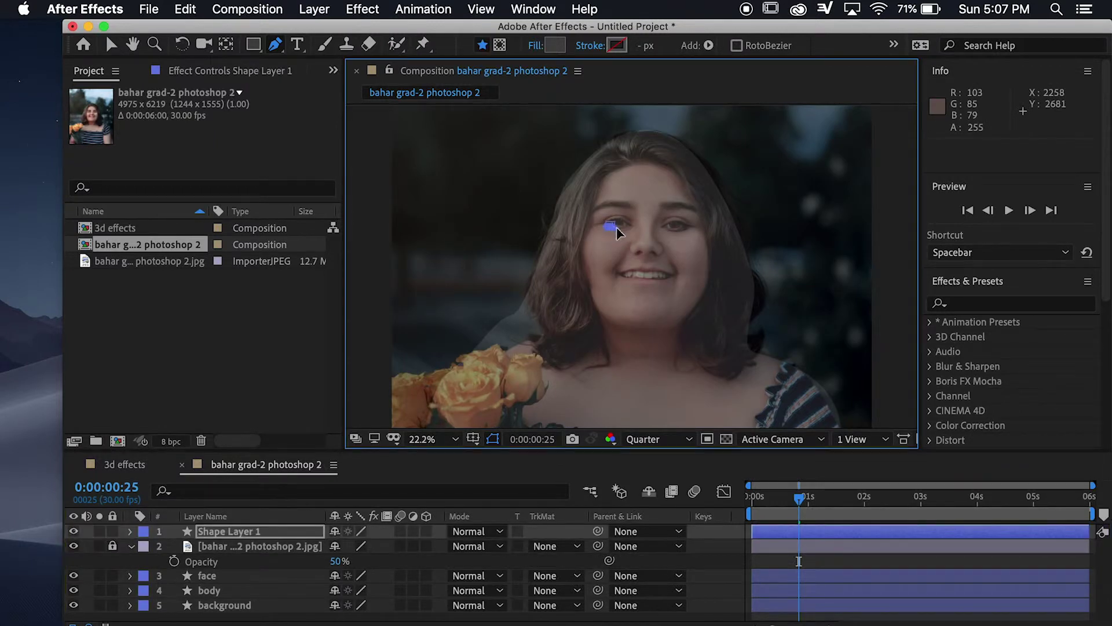
left_click(634, 226)
left_click(621, 212)
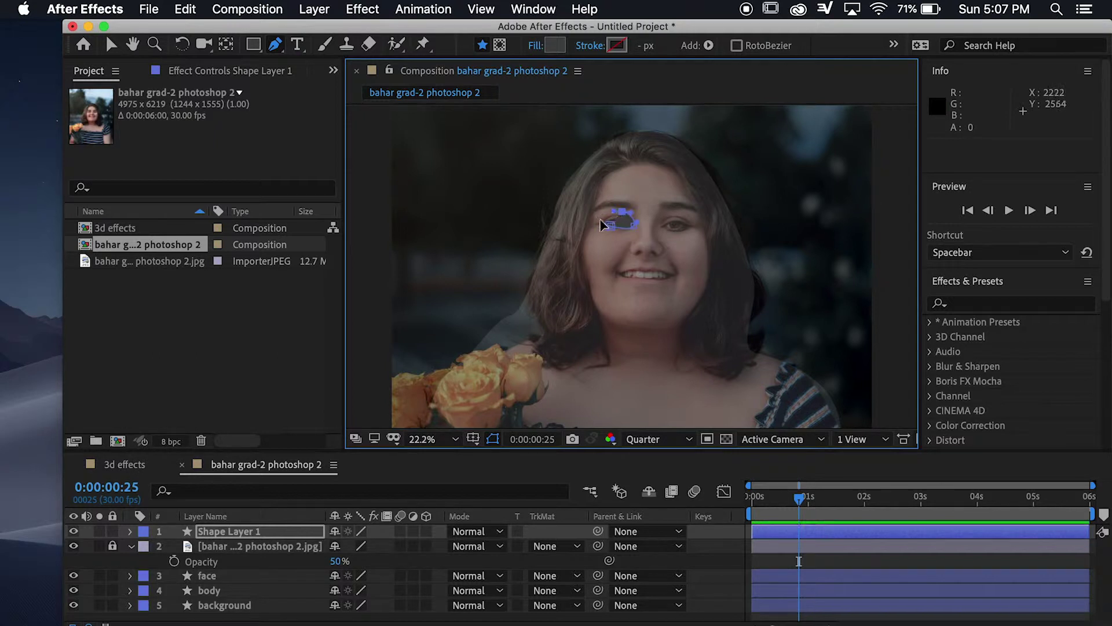
left_click(595, 219)
left_click(612, 226)
Step: Trace the right eye in the photo as a second closed path on the same shape layer and adjust its points
left_click(670, 220)
left_click(697, 224)
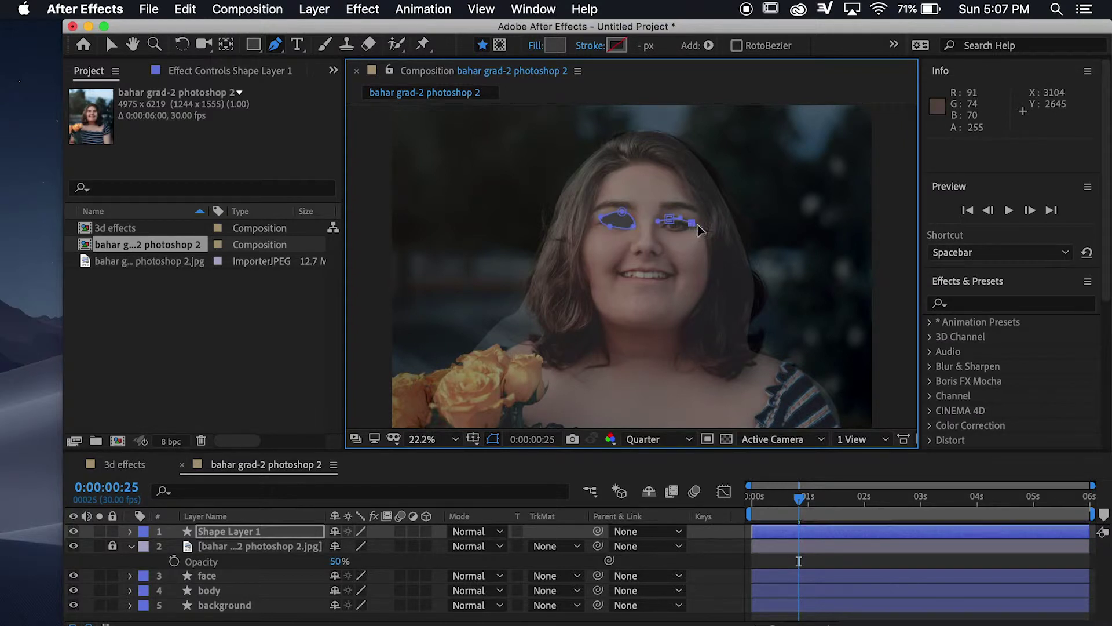
left_click(680, 231)
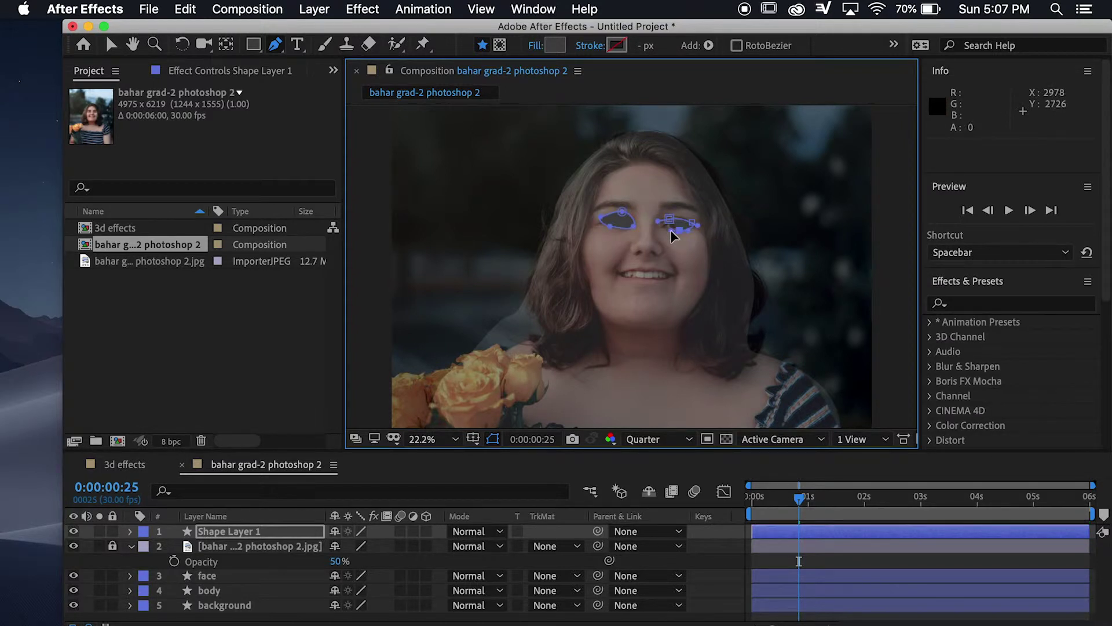
left_click(653, 226)
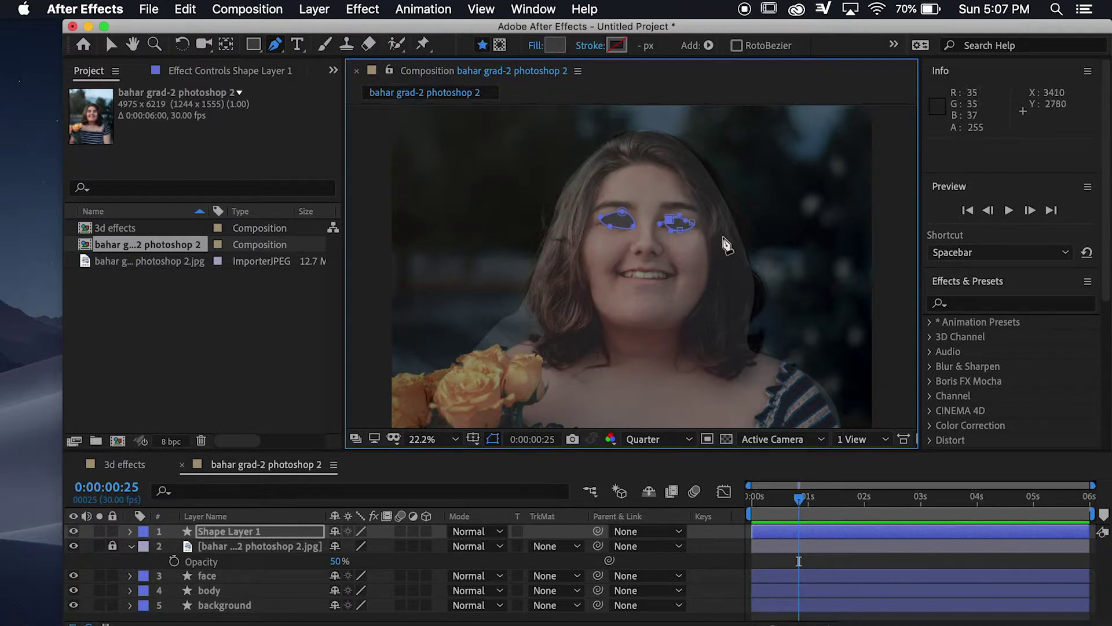
left_click_drag(668, 227, 689, 222)
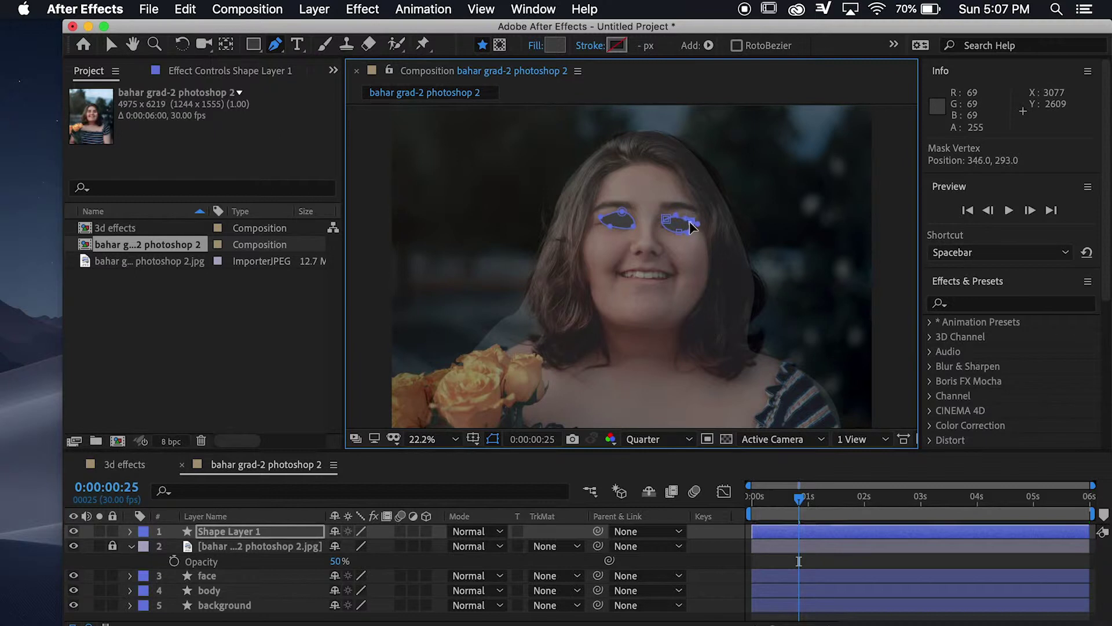
Step: Set the fill of the eye shapes to the slightly darker grey 3C3C3C
left_click(561, 47)
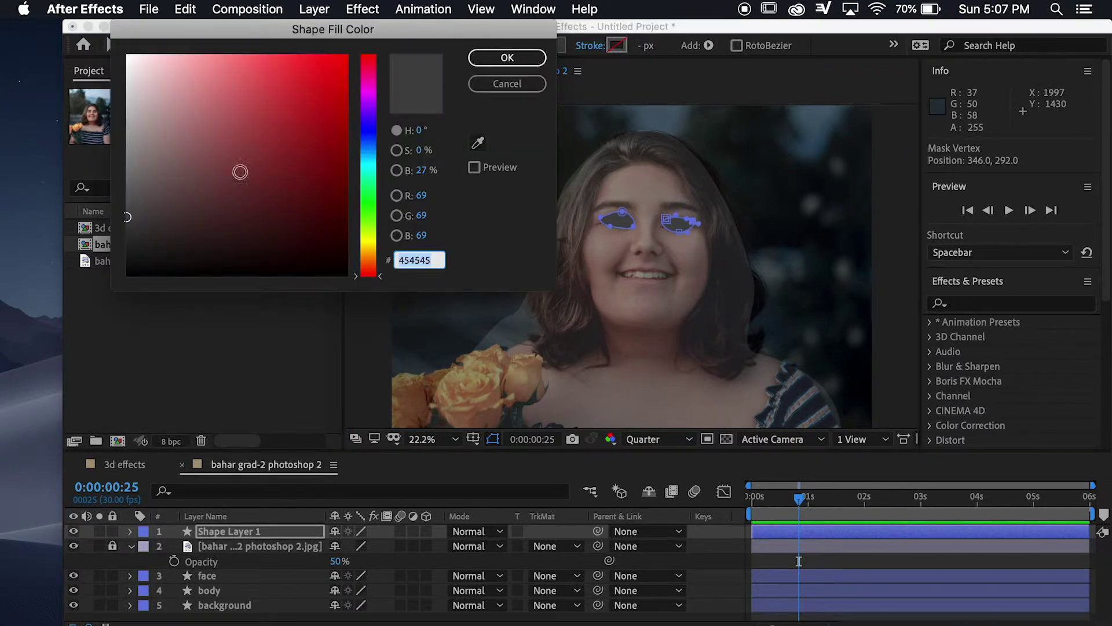
left_click_drag(127, 218, 122, 223)
left_click(509, 60)
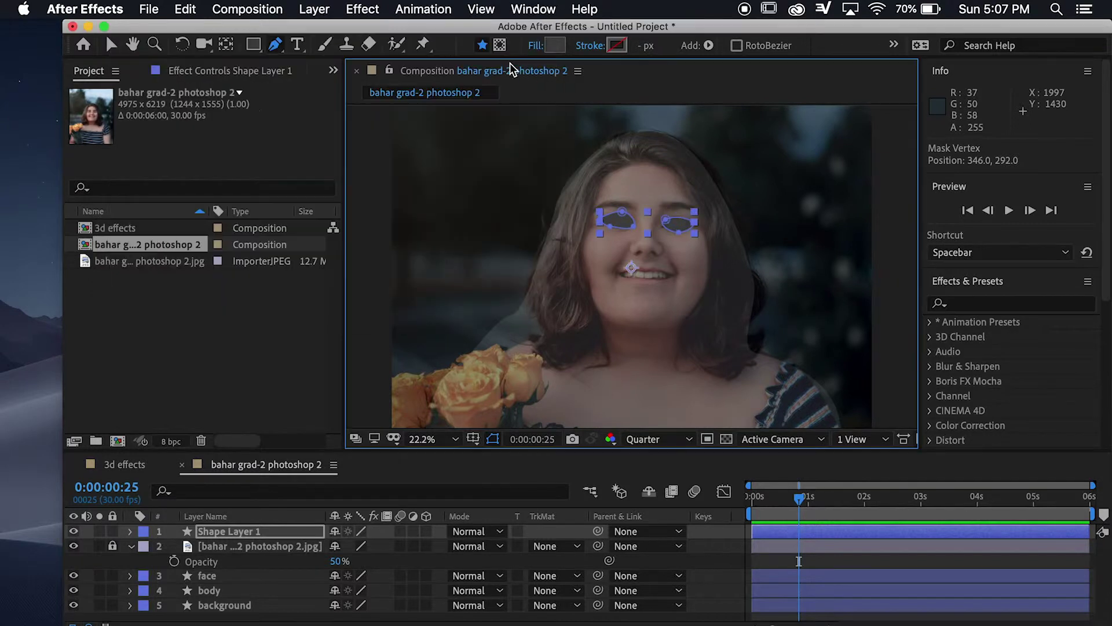
Step: Rename the eye shape layer as eyes and place it between the photo and face layers
right_click(240, 533)
key("Escape")
key("Return")
type("eye")
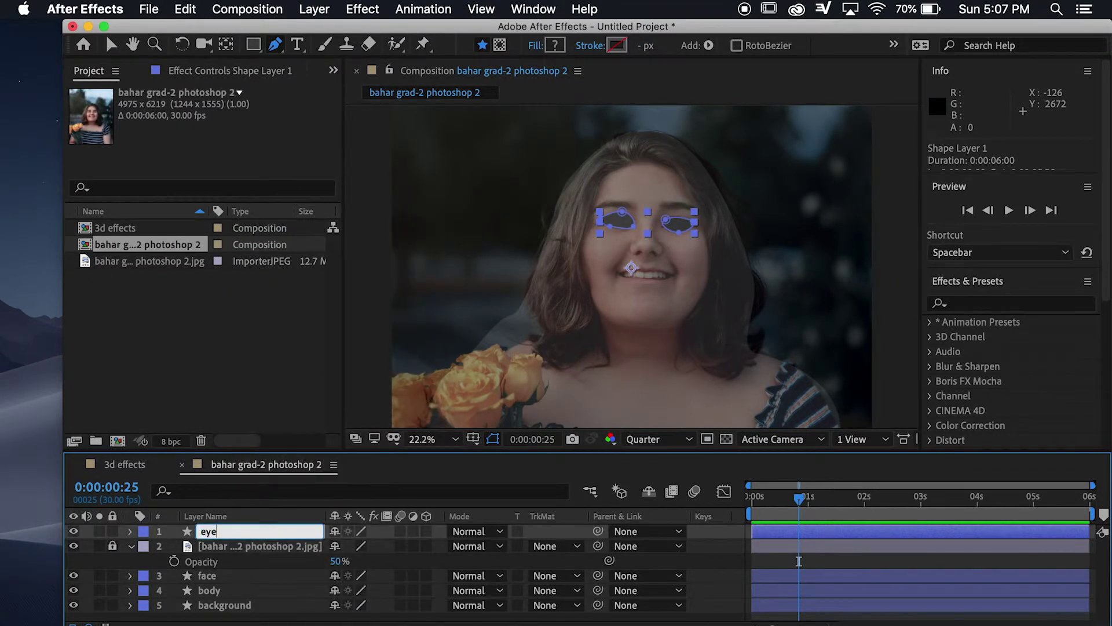
type("s")
key("Return")
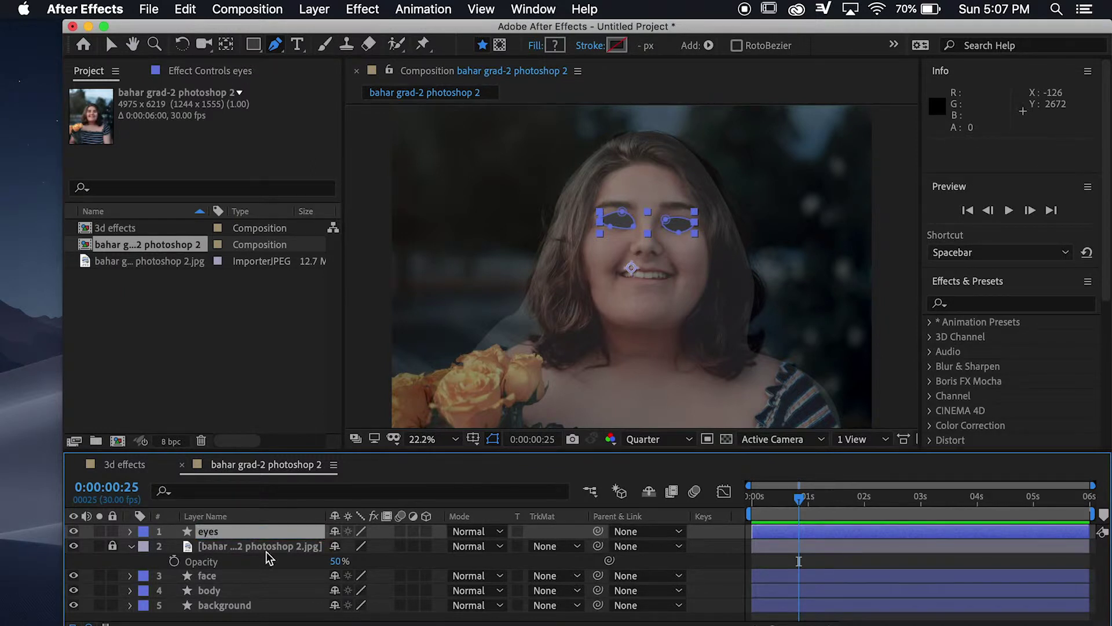
left_click_drag(242, 529, 243, 558)
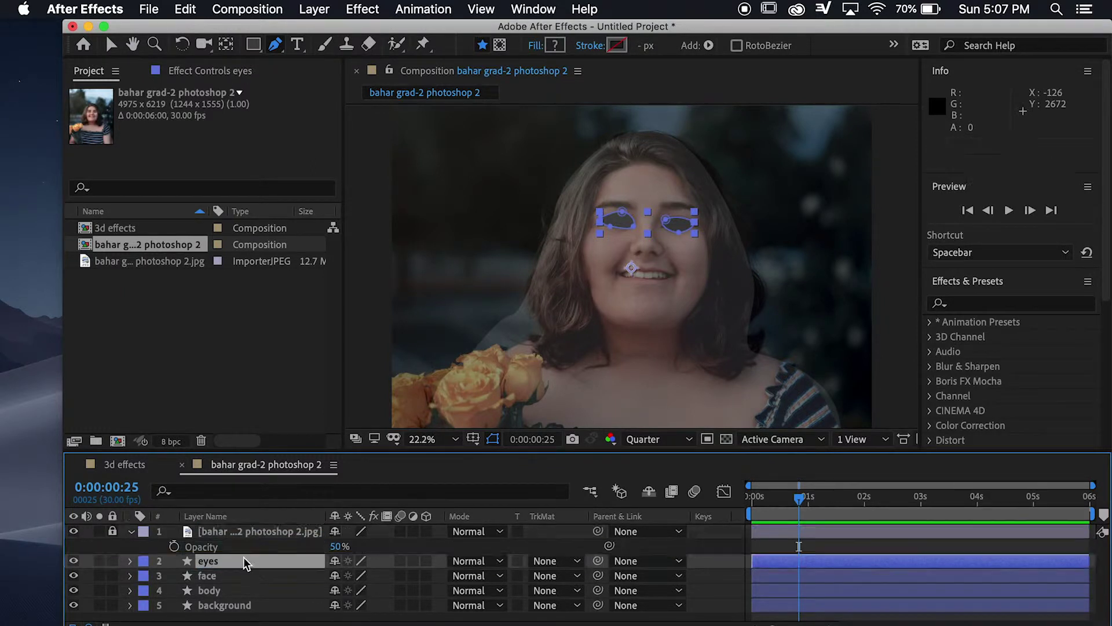
Step: Hide the photo layer and darken the eyes layer's fill to 343434 so it contrasts with the face shape
left_click(74, 531)
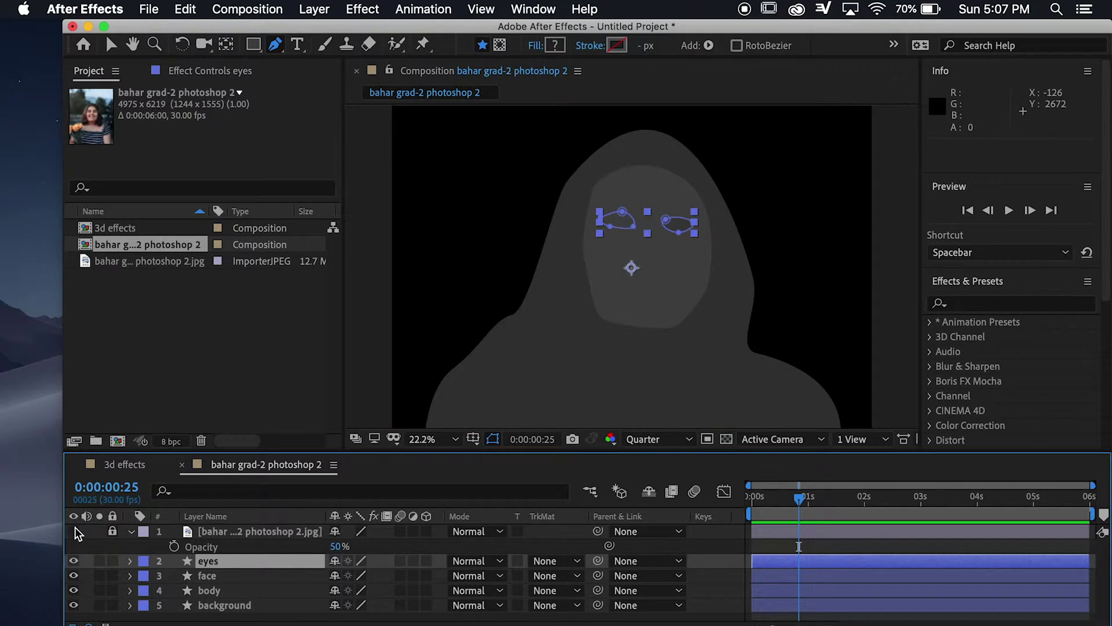
left_click(239, 530)
left_click(221, 562)
left_click(556, 45)
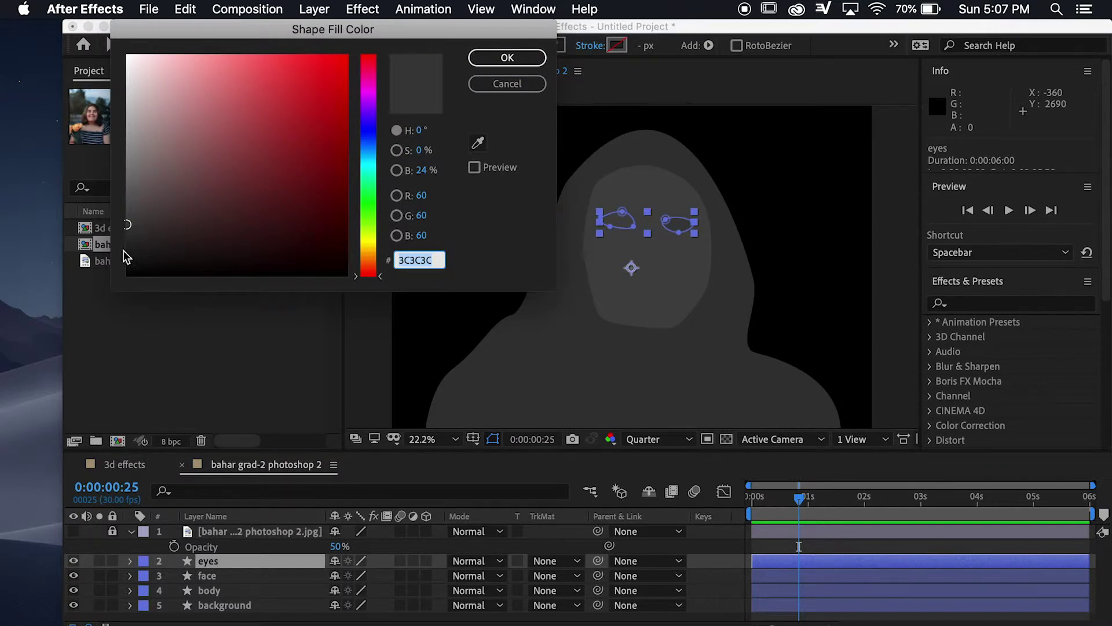
left_click_drag(127, 228, 127, 232)
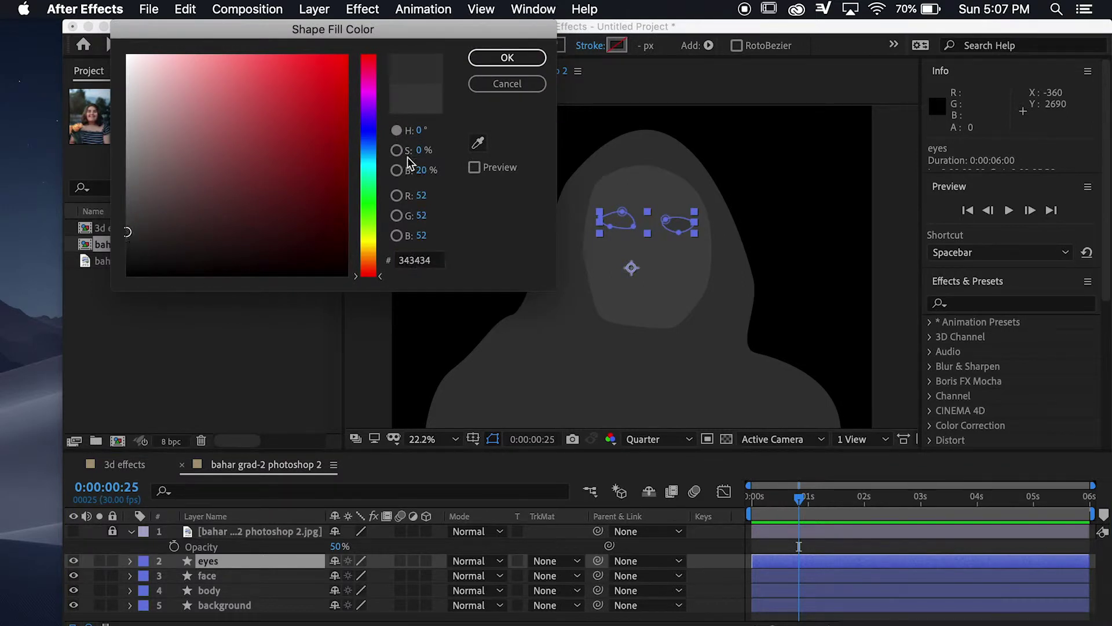
left_click(507, 58)
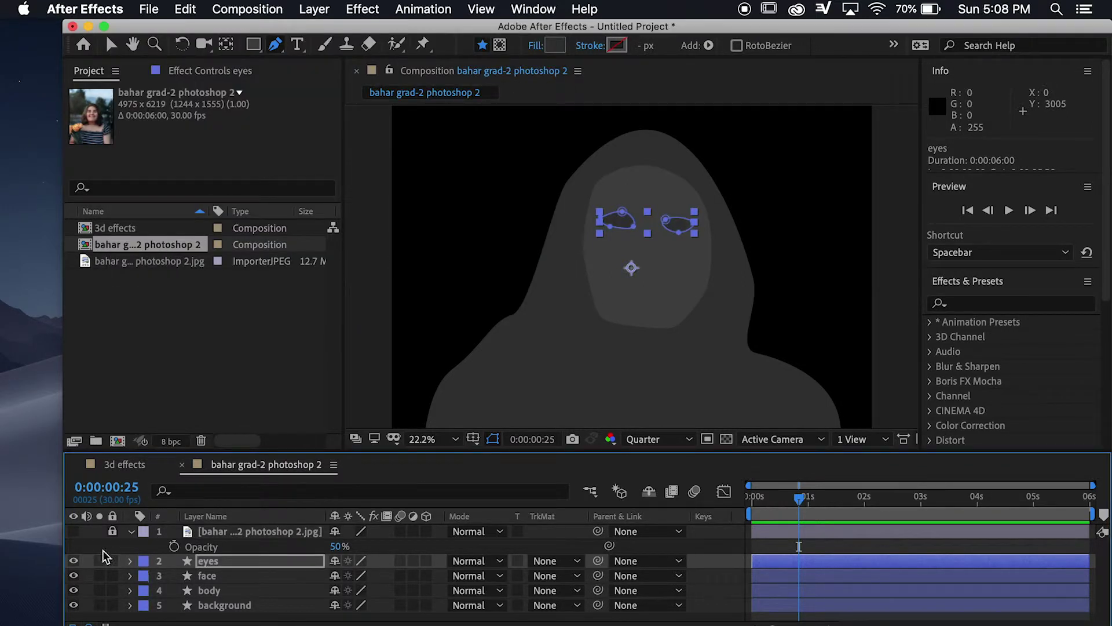
left_click(87, 534)
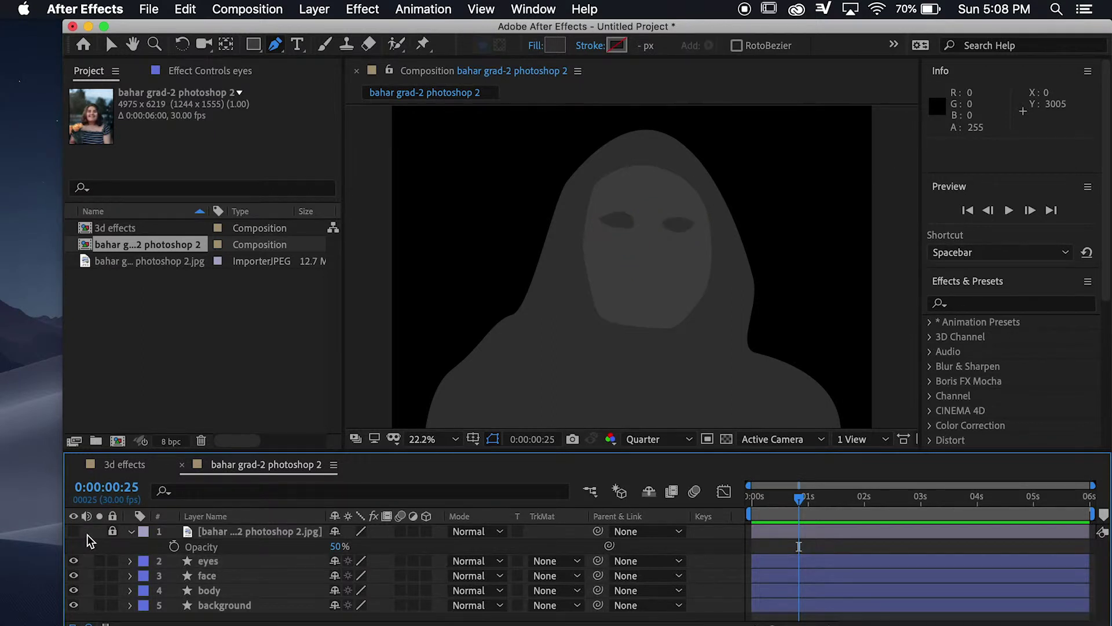
Step: Show the photo layer again and trace a closed rounded chin shape below the mouth on a new shape layer
left_click(73, 531)
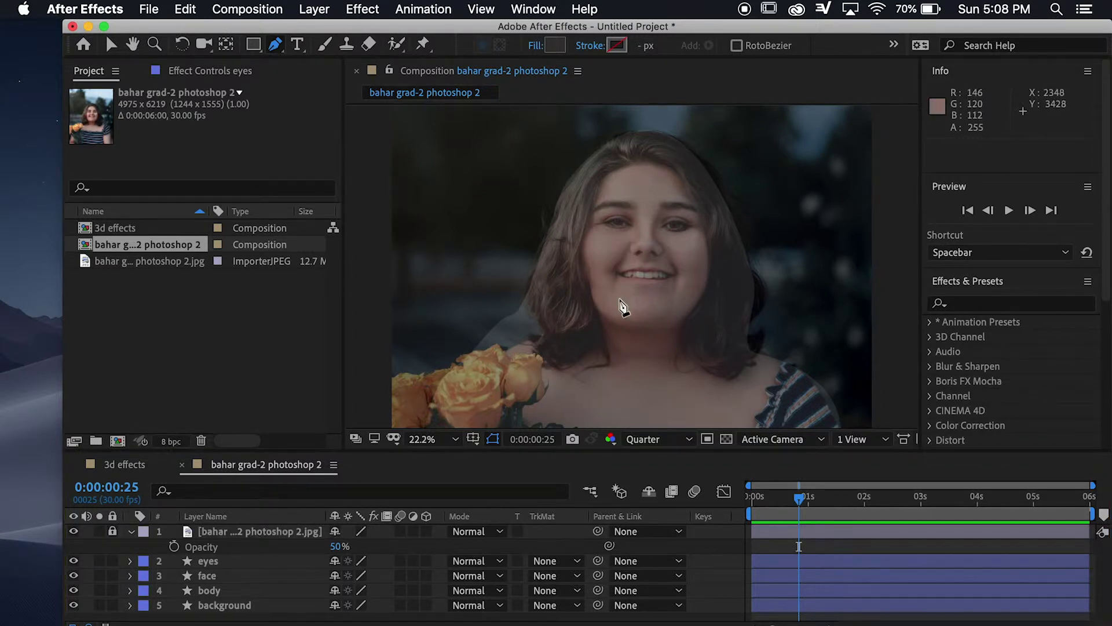
left_click(647, 289)
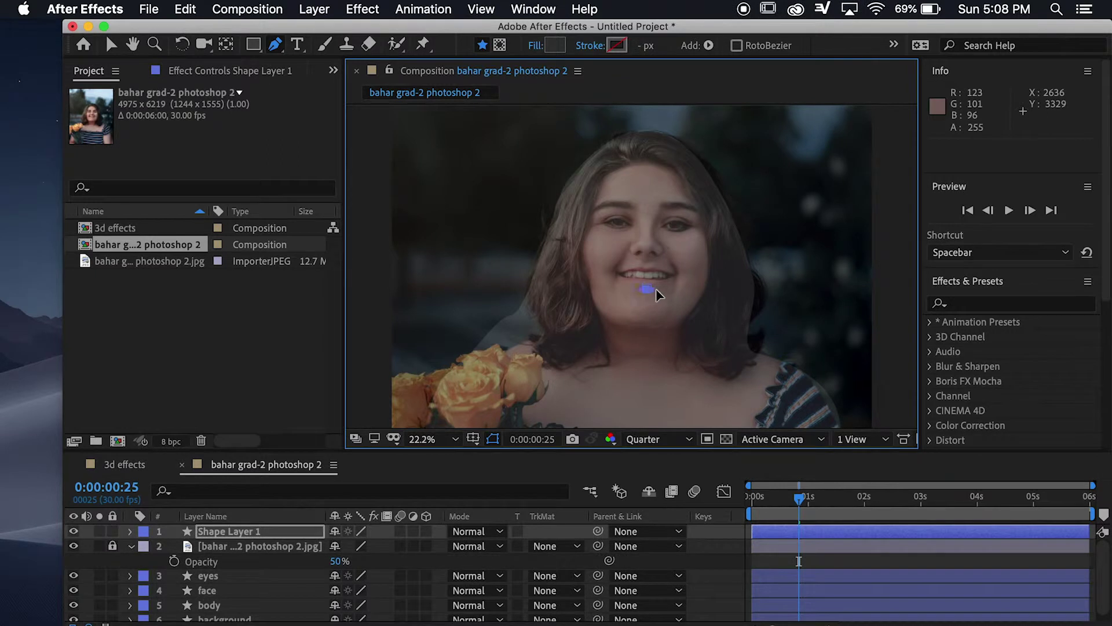
left_click_drag(671, 304, 617, 306)
left_click(659, 320)
left_click(618, 301)
left_click(648, 288)
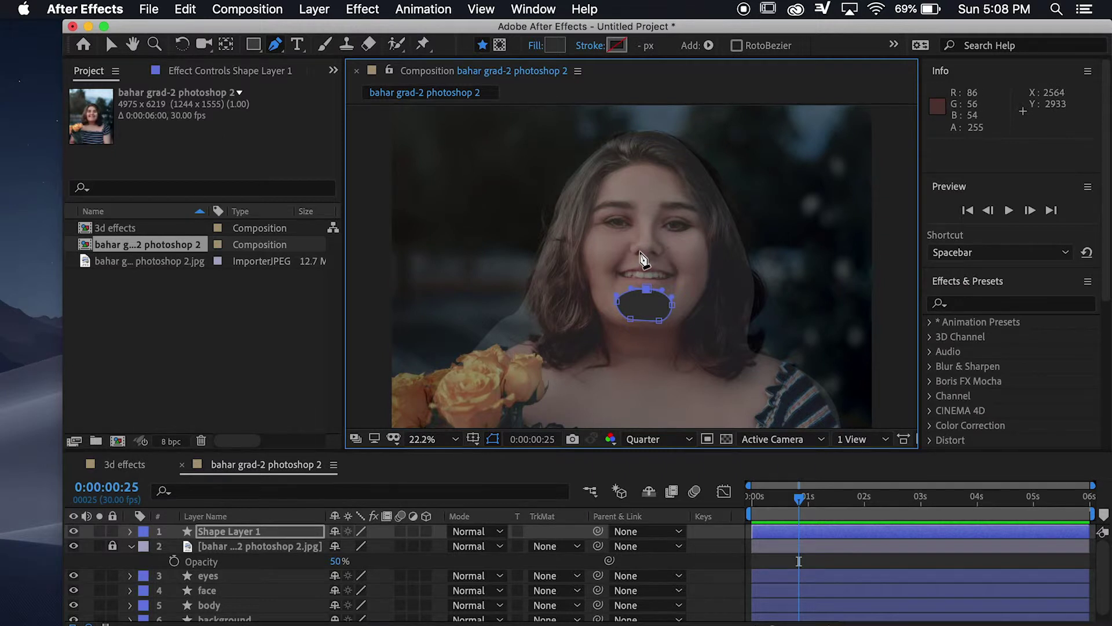
Step: Start a nose path on the chin's shape layer, tracing the underside of the nose and around the right nostril
scroll(643, 259, "up", 3)
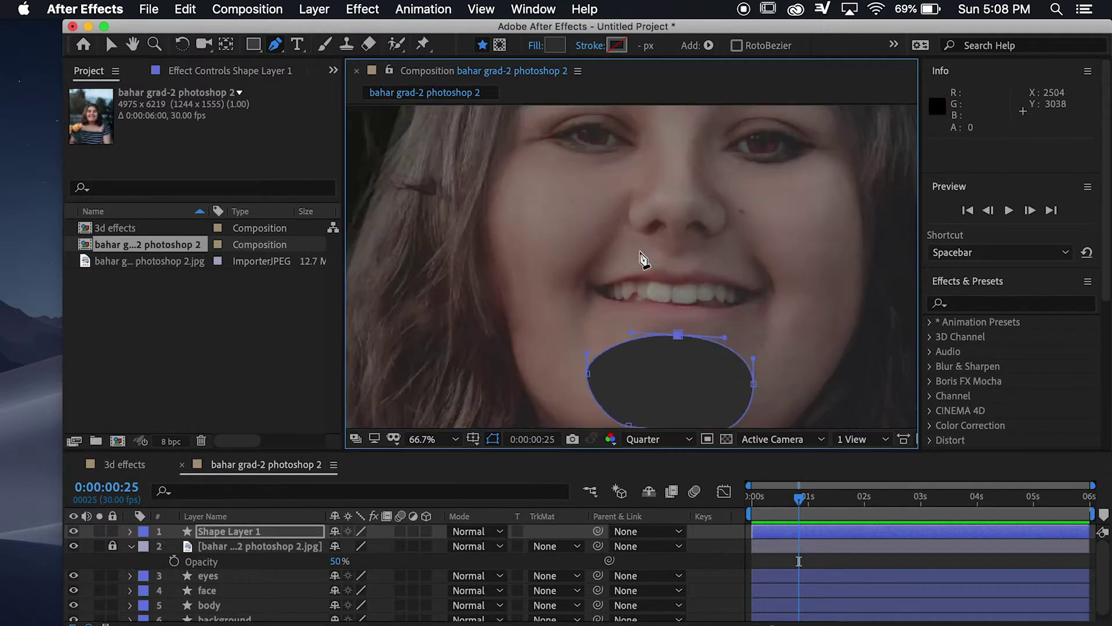
left_click(656, 218)
left_click(668, 227)
left_click(680, 226)
left_click(694, 219)
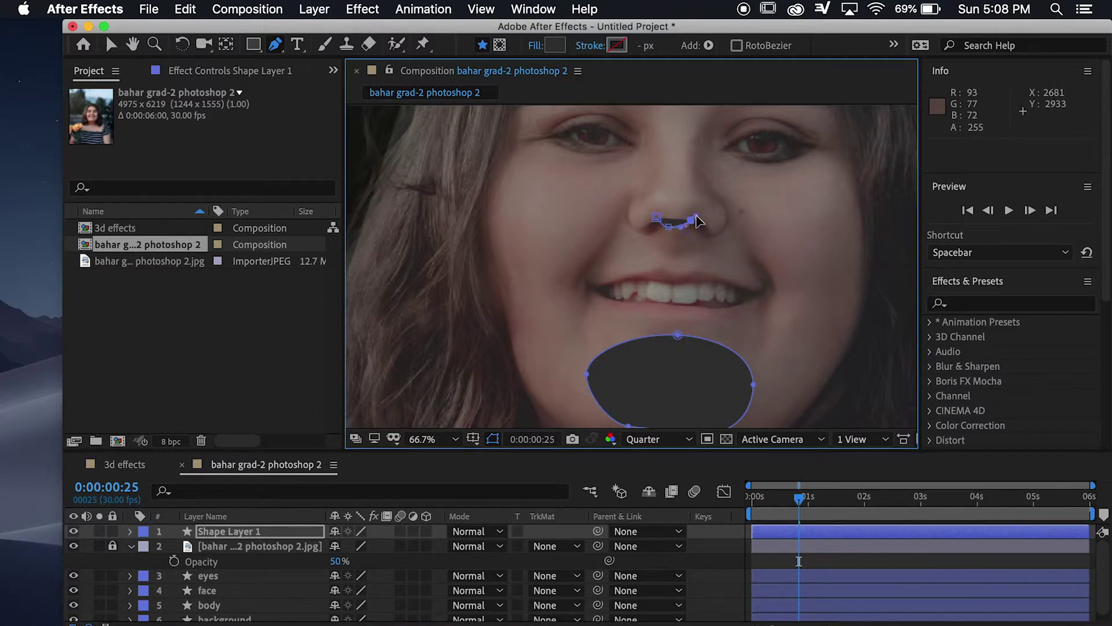
left_click(706, 227)
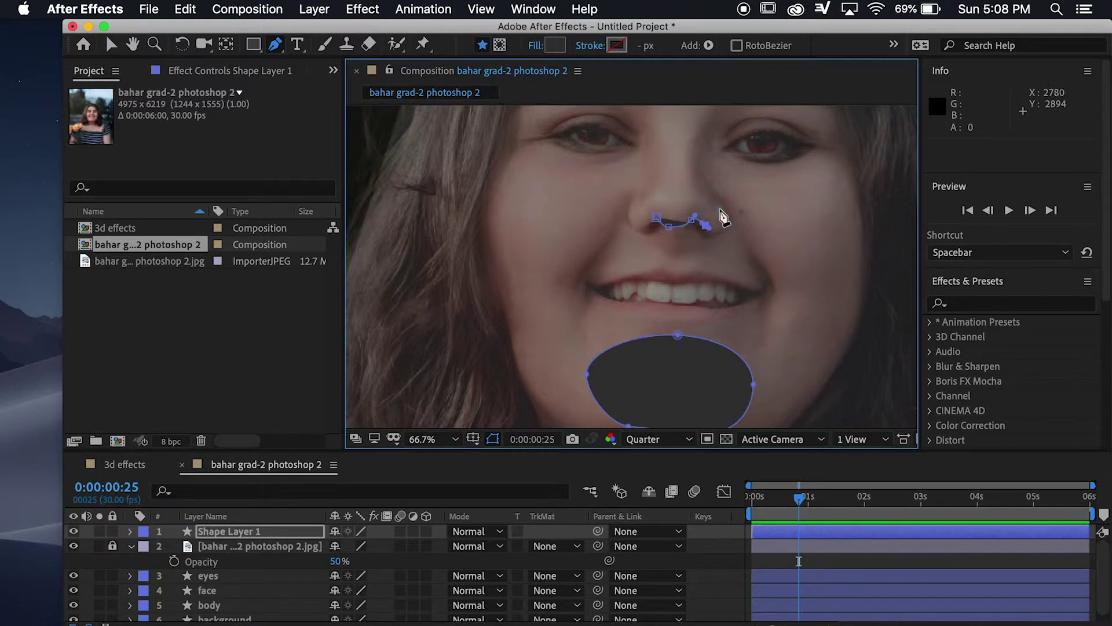
left_click(719, 207)
left_click(707, 190)
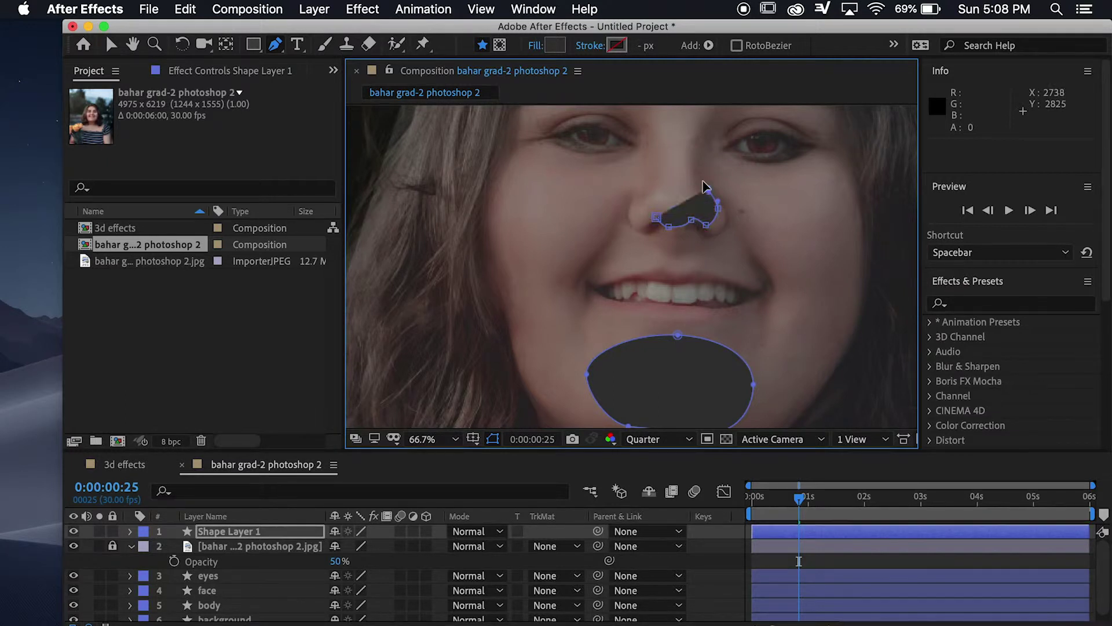
Step: Continue the nose outline up the bridge to between the eyes and down the left side, closing it at the nostril
left_click(694, 165)
left_click(696, 127)
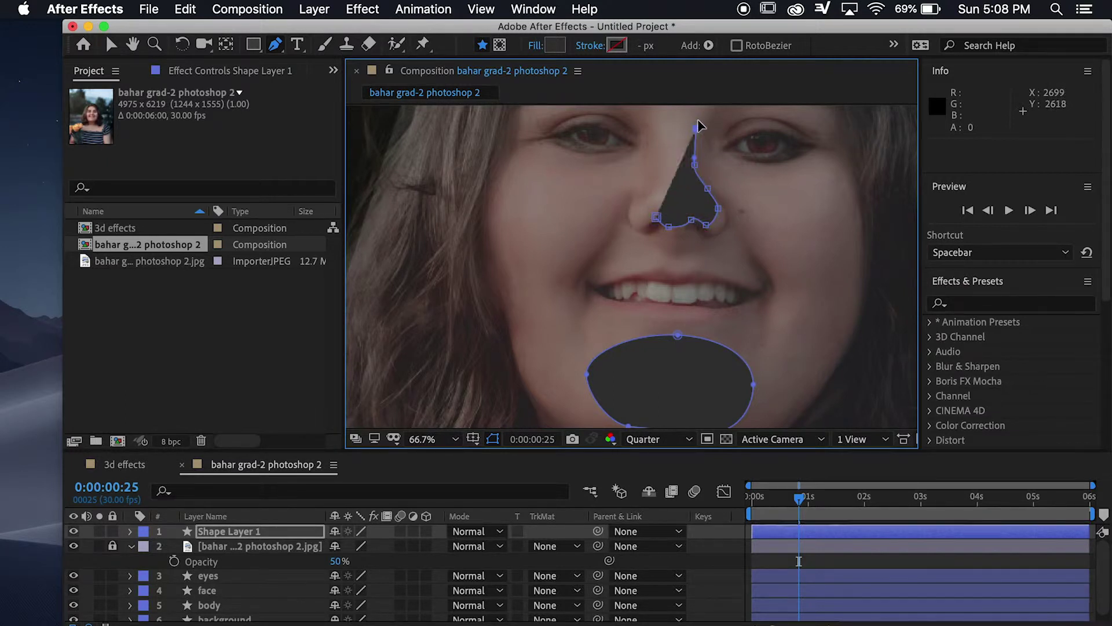
key("comma")
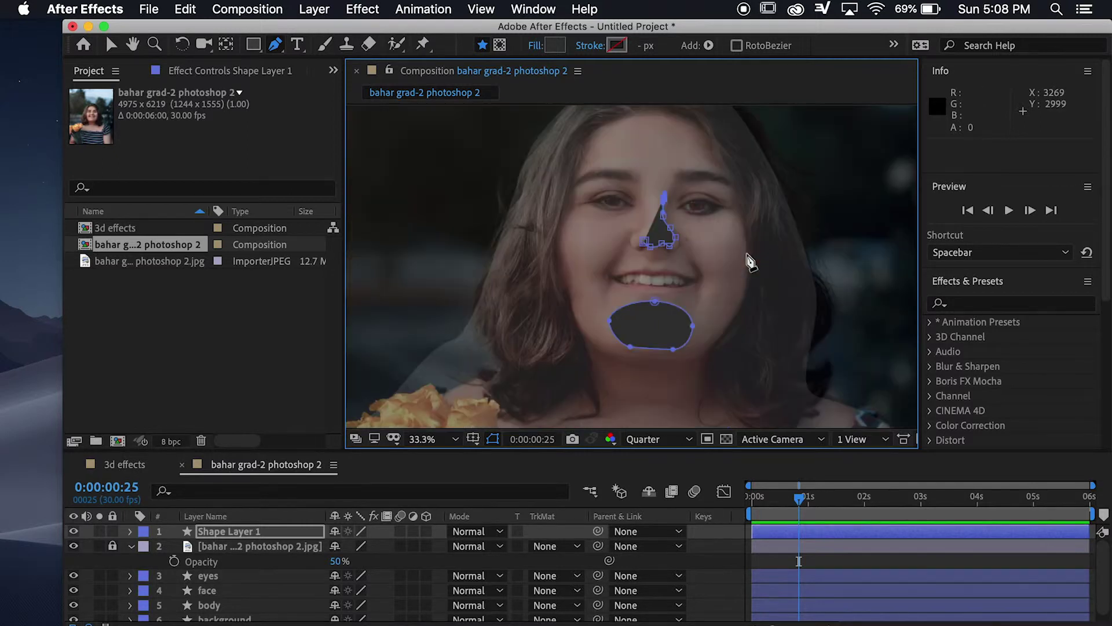
left_click(673, 177)
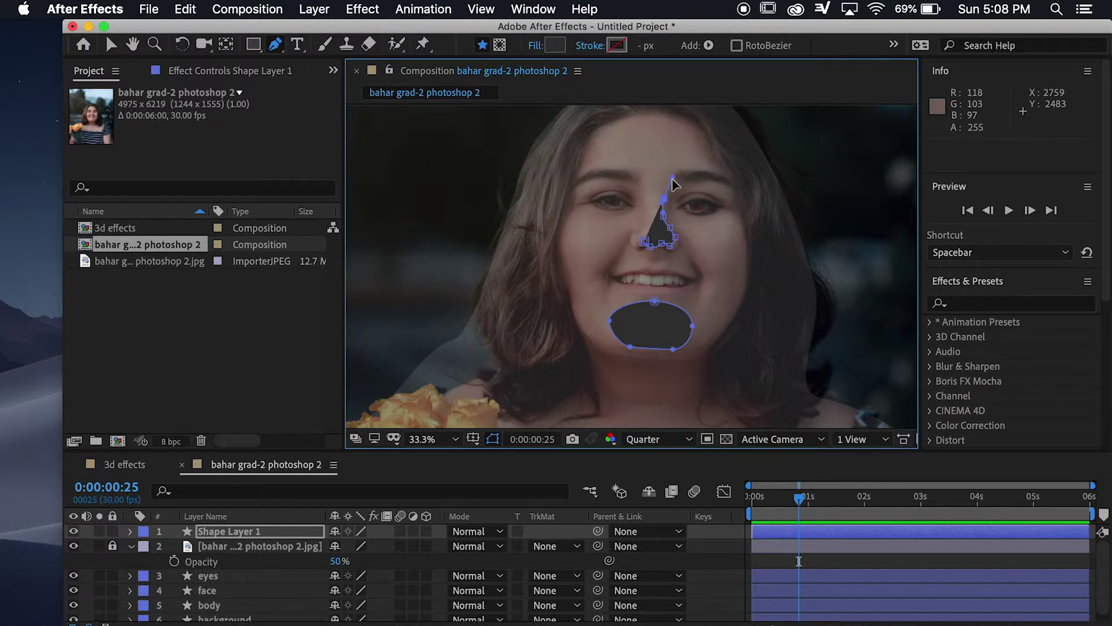
left_click_drag(669, 189, 669, 188)
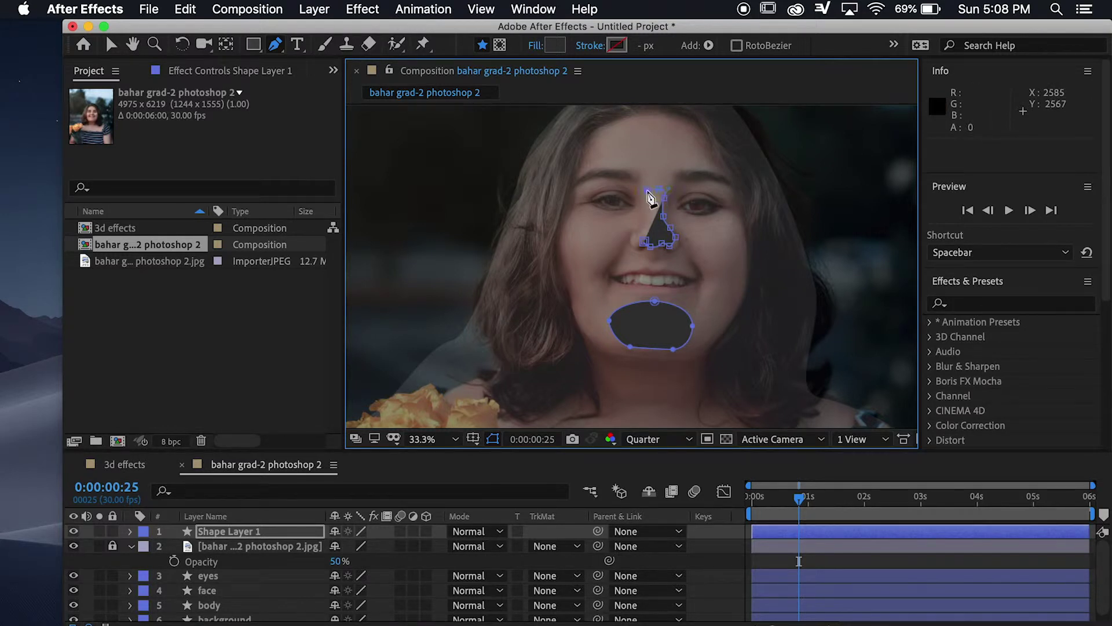
left_click(634, 238)
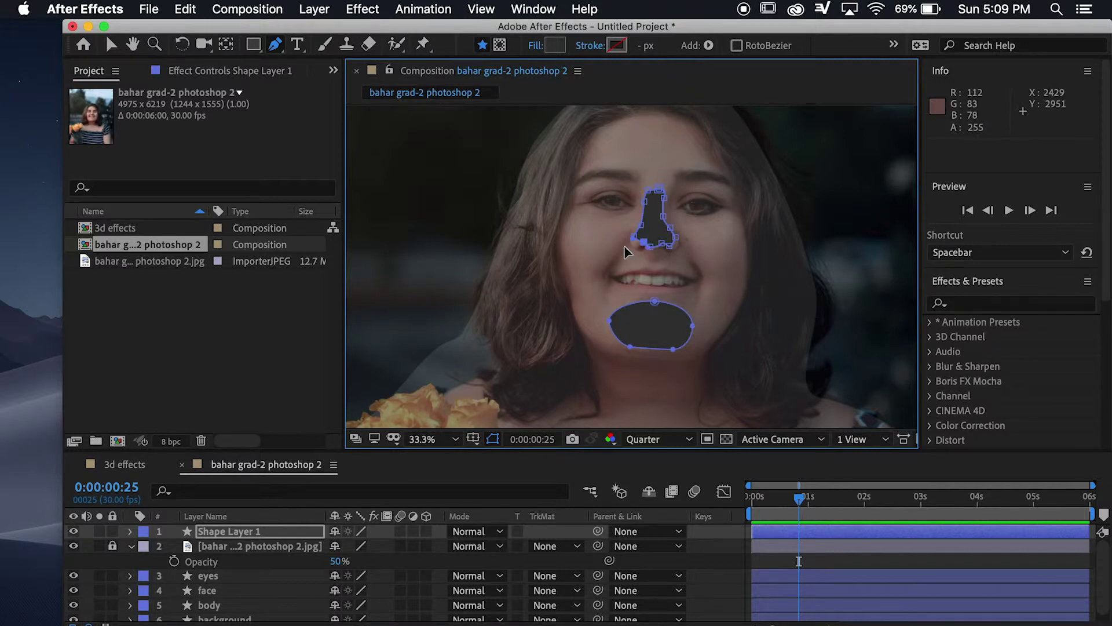
Step: Trace a closed forehead shape from above the eyebrows up to the hairline, and refine its lower-left corner and top point
left_click_drag(638, 166, 608, 172)
left_click(589, 165)
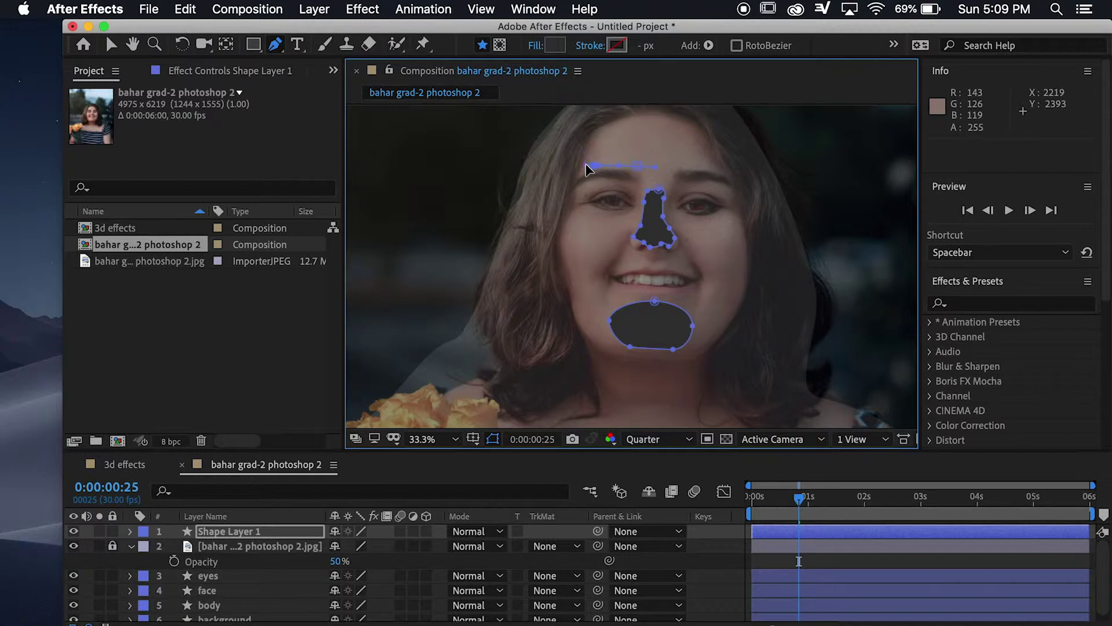
left_click(597, 138)
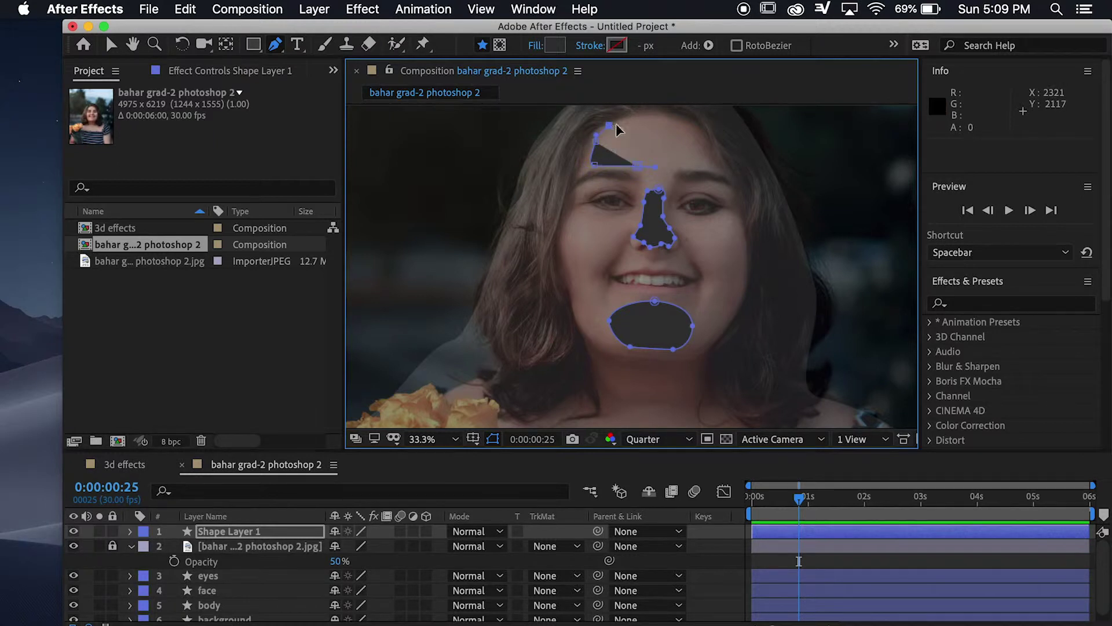
left_click_drag(649, 123, 715, 162)
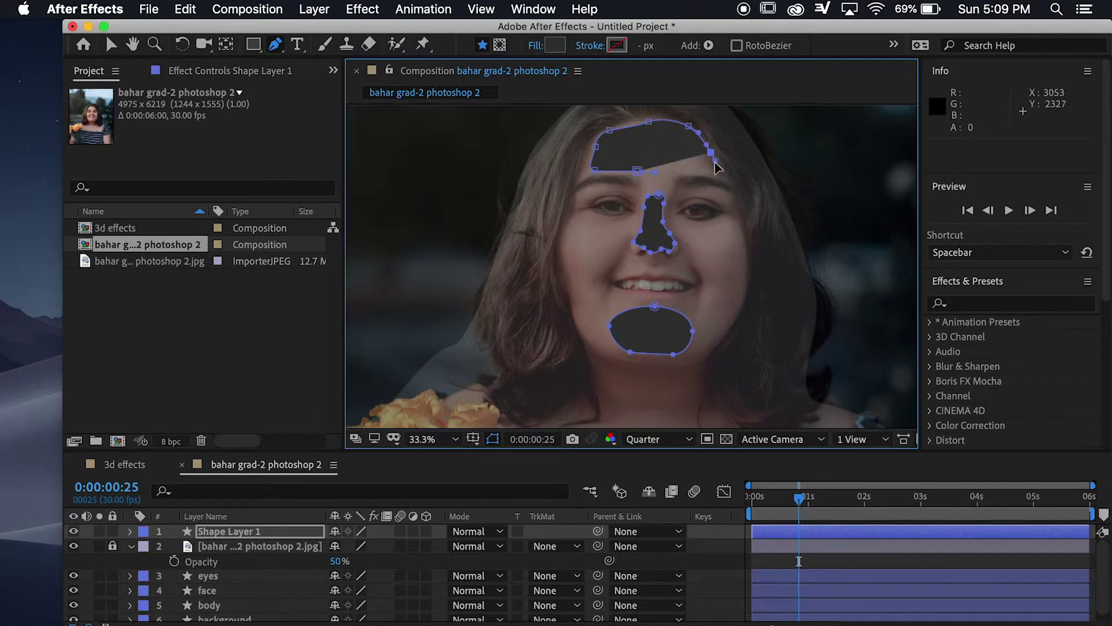
left_click(638, 172)
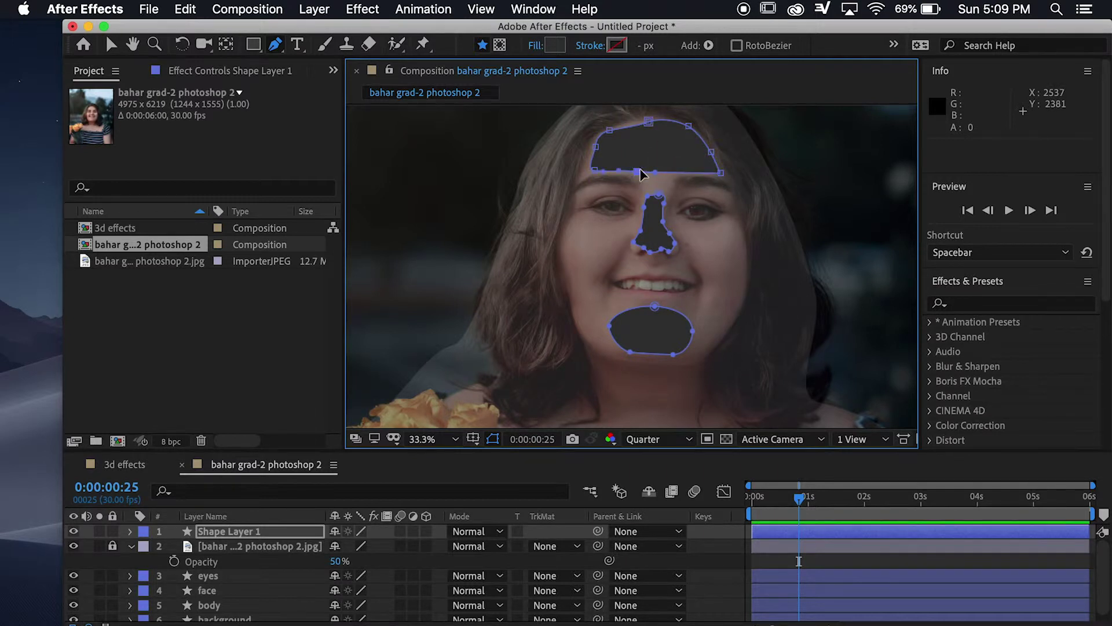
left_click_drag(593, 172, 643, 122)
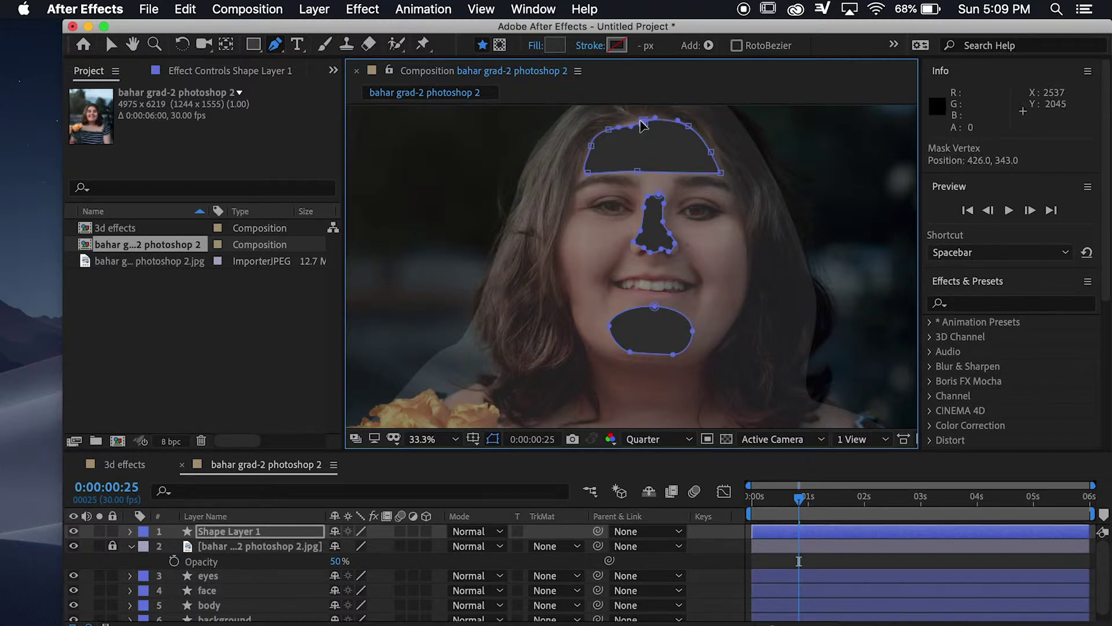
Step: Adjust the forehead shape's lower middle point and trace a closed cheek shape below the right-hand eye on the same shape layer
left_click_drag(638, 173, 650, 173)
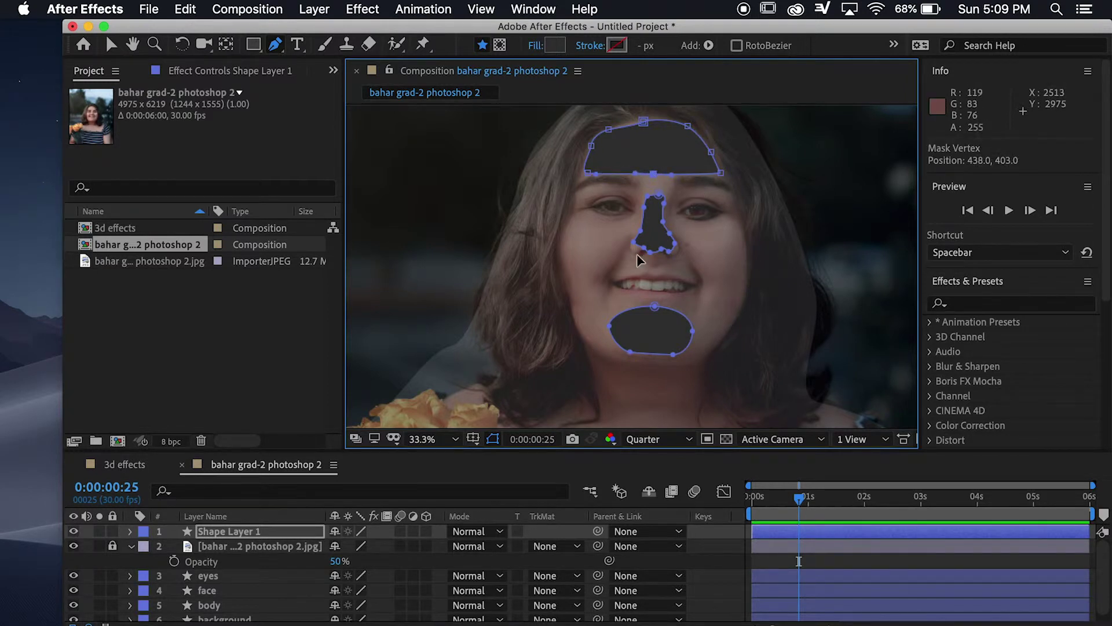
left_click(730, 218)
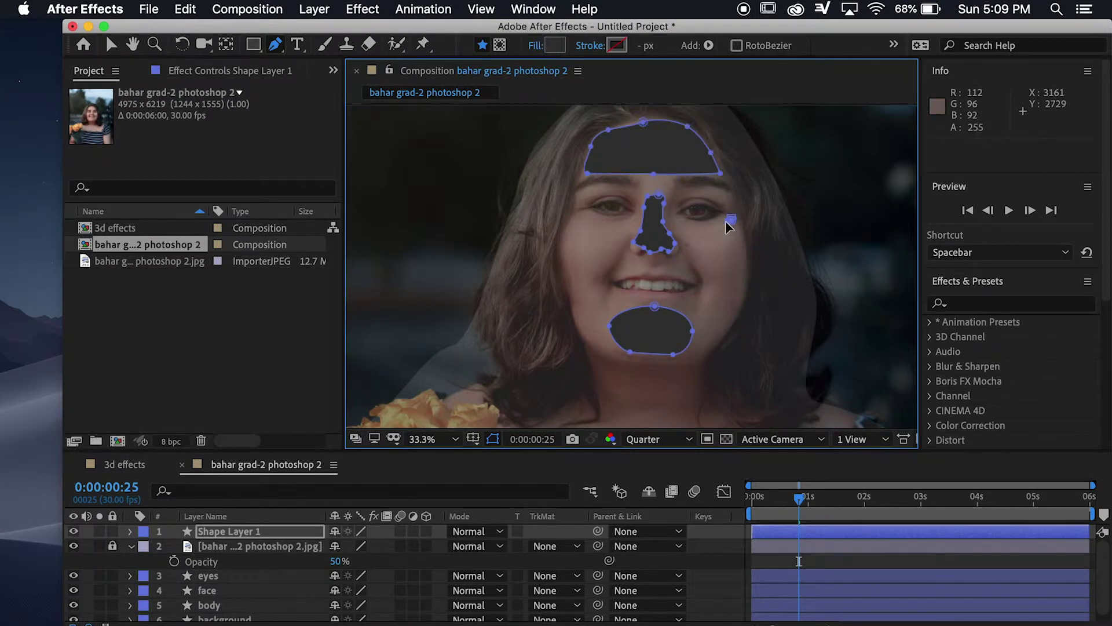
left_click(693, 227)
left_click(684, 239)
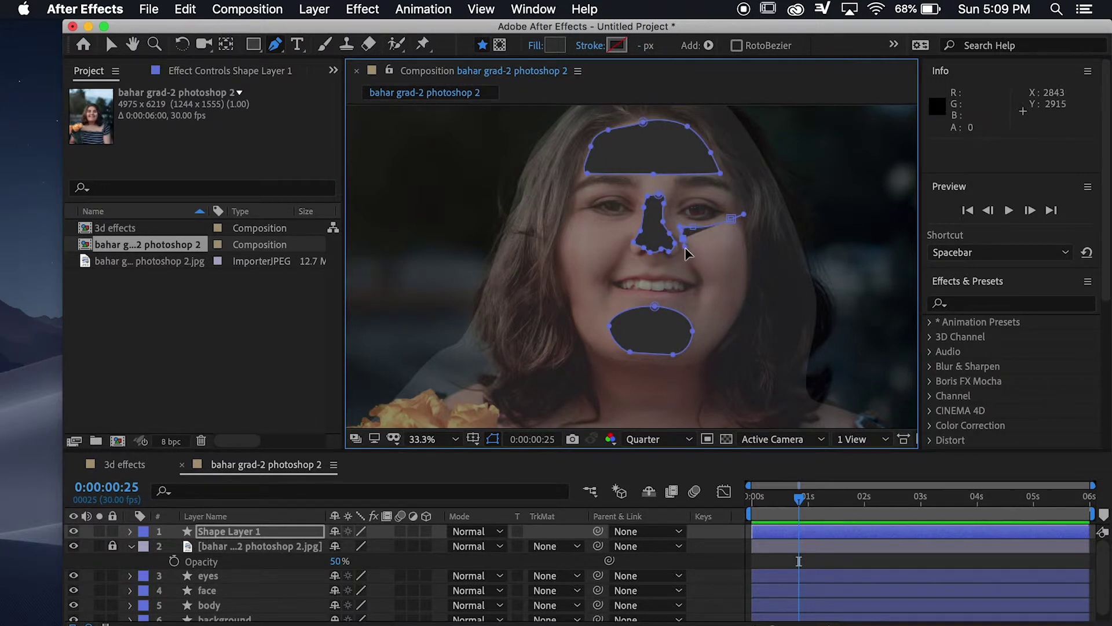
left_click(699, 262)
left_click_drag(730, 270, 740, 244)
left_click(733, 221)
Step: Trace a closed rounded cheek shape below the left-hand eye on the same shape layer
left_click(605, 223)
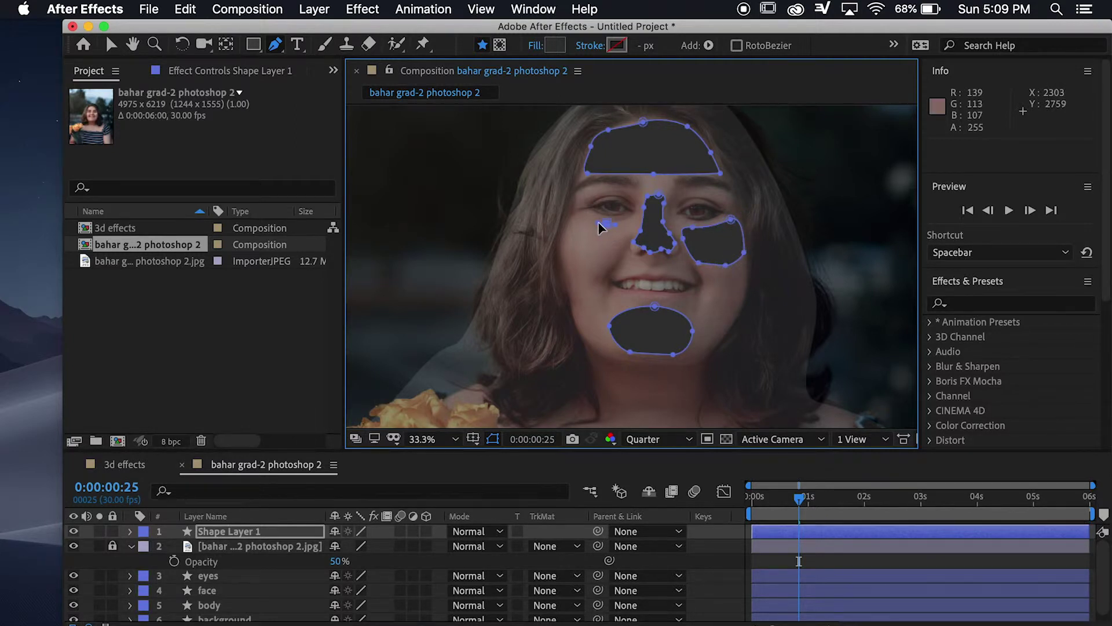
left_click(581, 220)
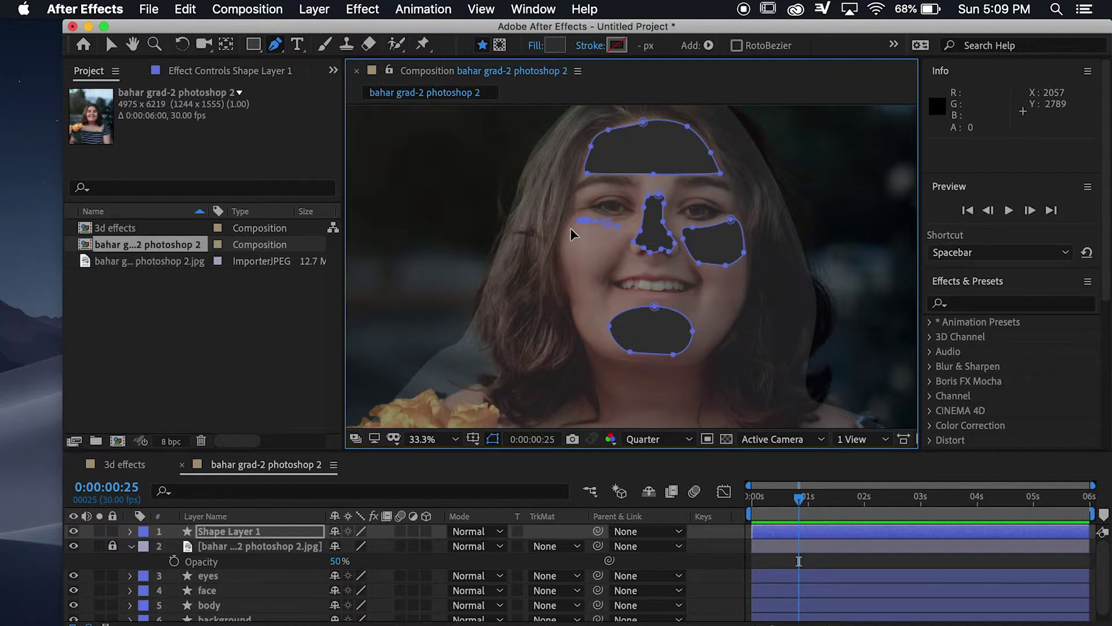
left_click(565, 251)
left_click(581, 268)
left_click(599, 269)
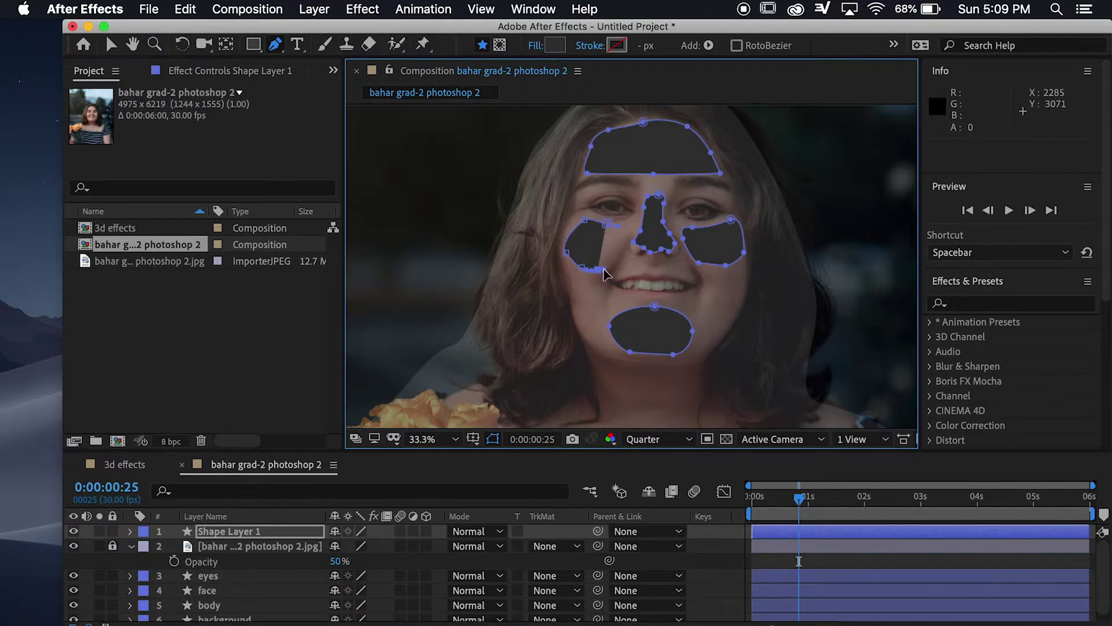
left_click(613, 258)
left_click(609, 230)
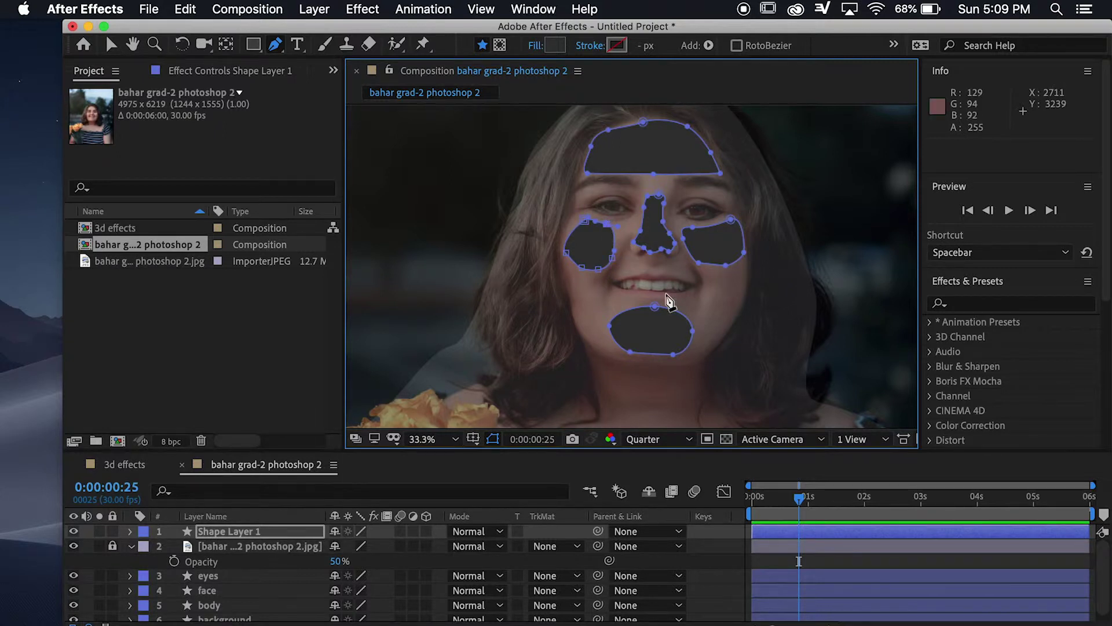
Step: Try a lighter grey fill, 505050, on the left-hand cheek shape
left_click(557, 49)
left_click_drag(126, 237, 126, 206)
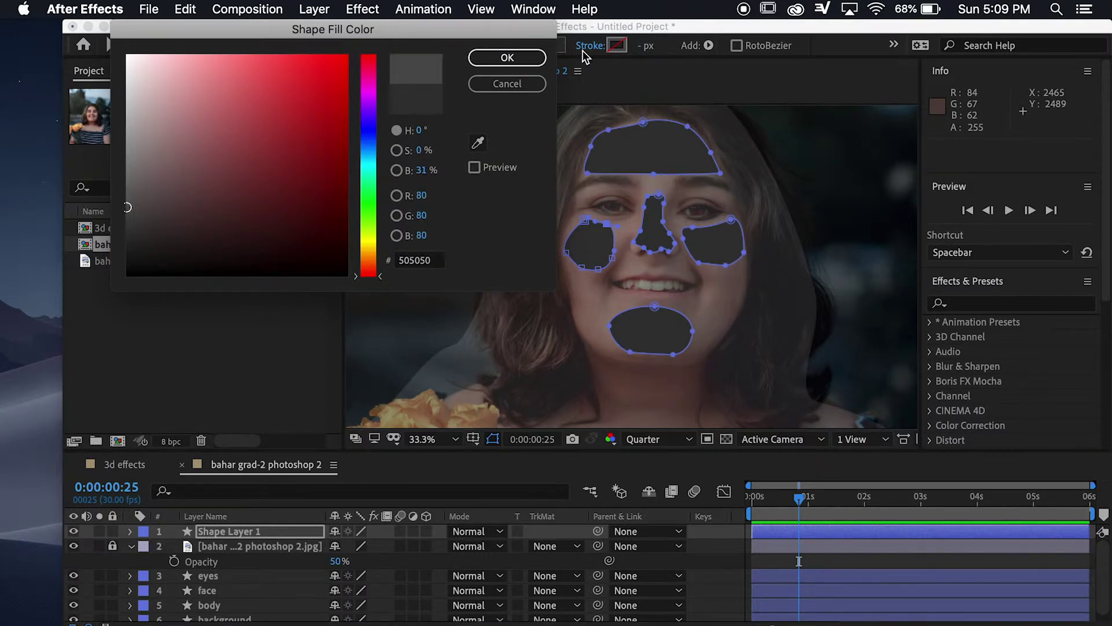
left_click(536, 57)
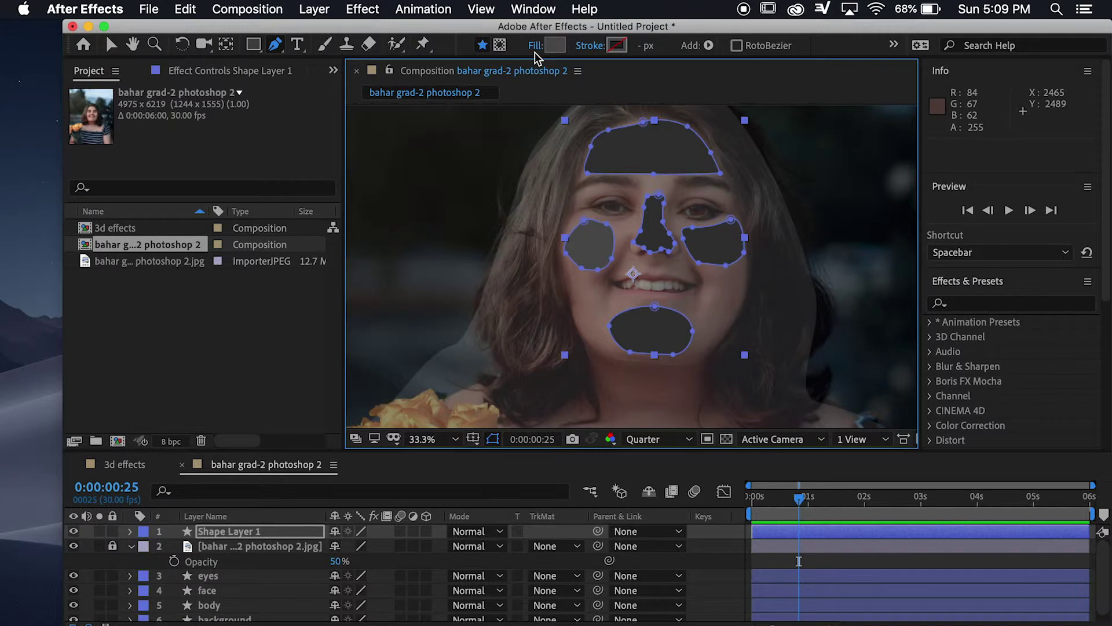
Step: Set the fill of all the forehead, nose, cheek and chin shapes on the layer to grey 585858
left_click(250, 531)
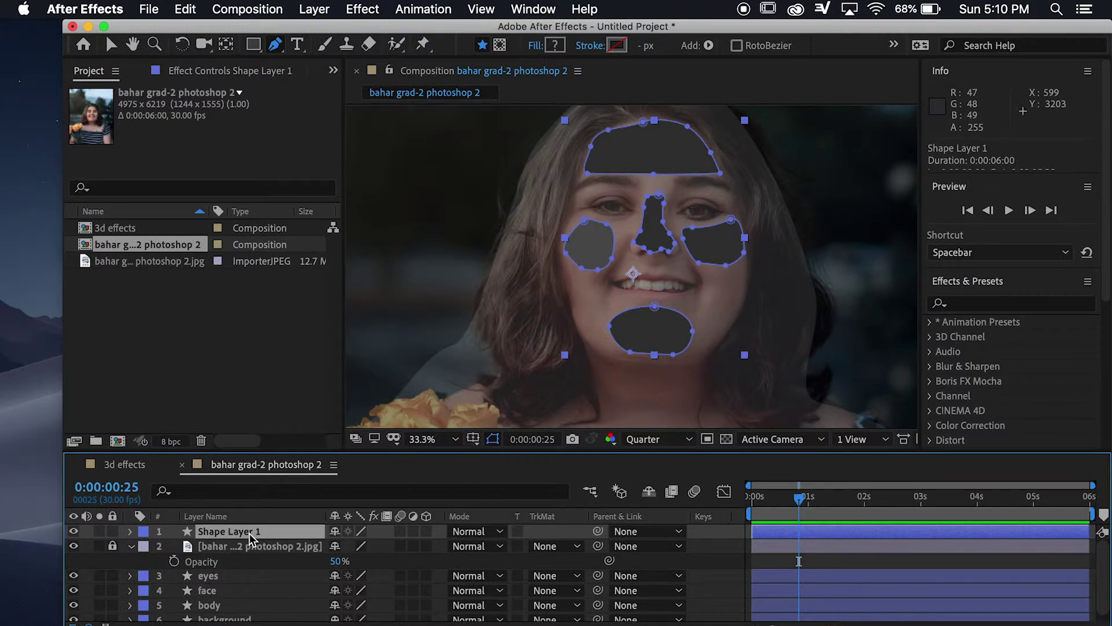
left_click(553, 43)
left_click_drag(127, 218, 127, 198)
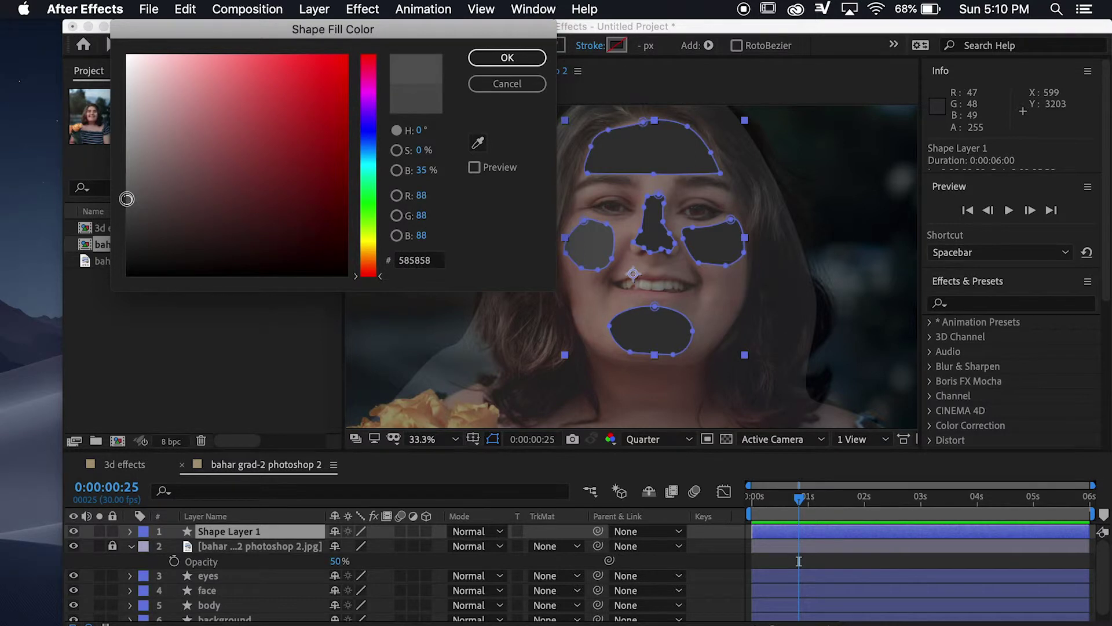
left_click(507, 57)
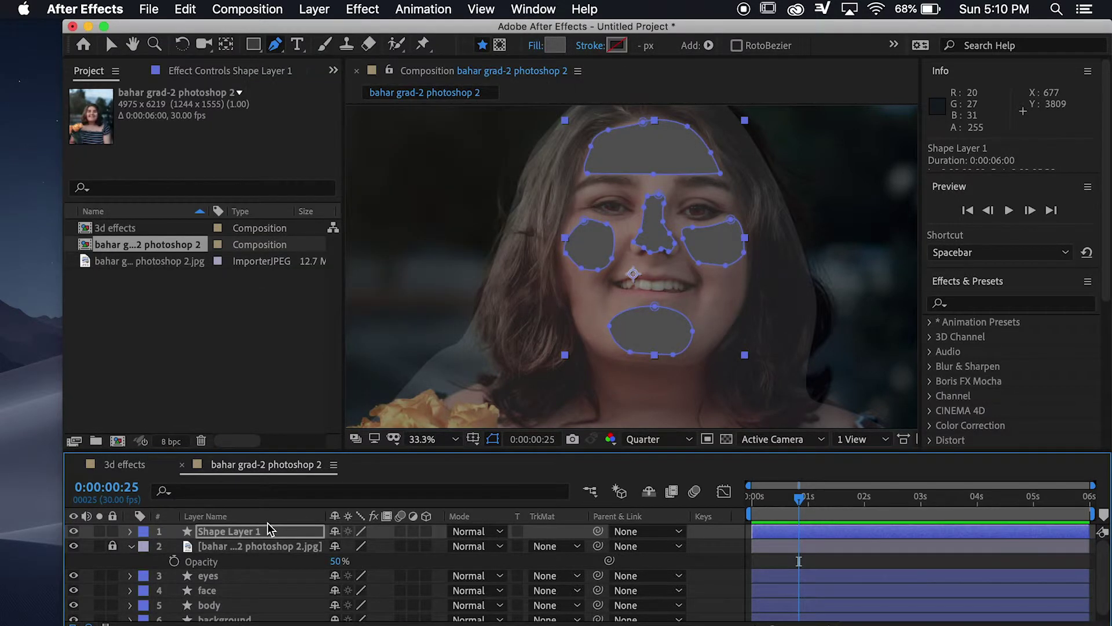
Step: Check the grey depth shapes with the photo layer hidden, and show the photo layer again
key("super+shift+a")
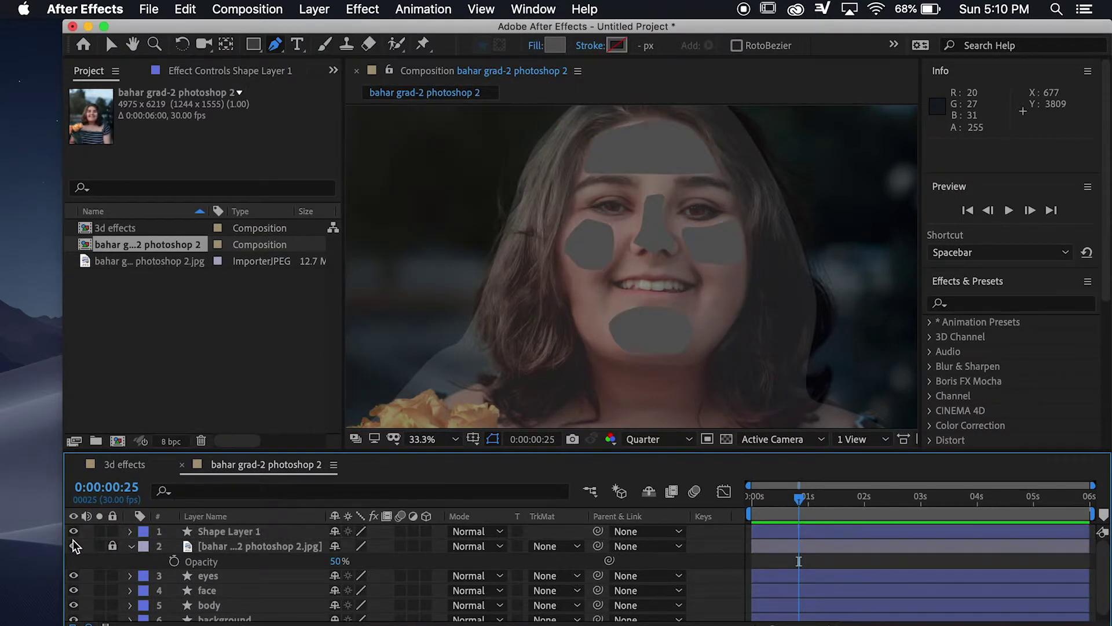
left_click(73, 546)
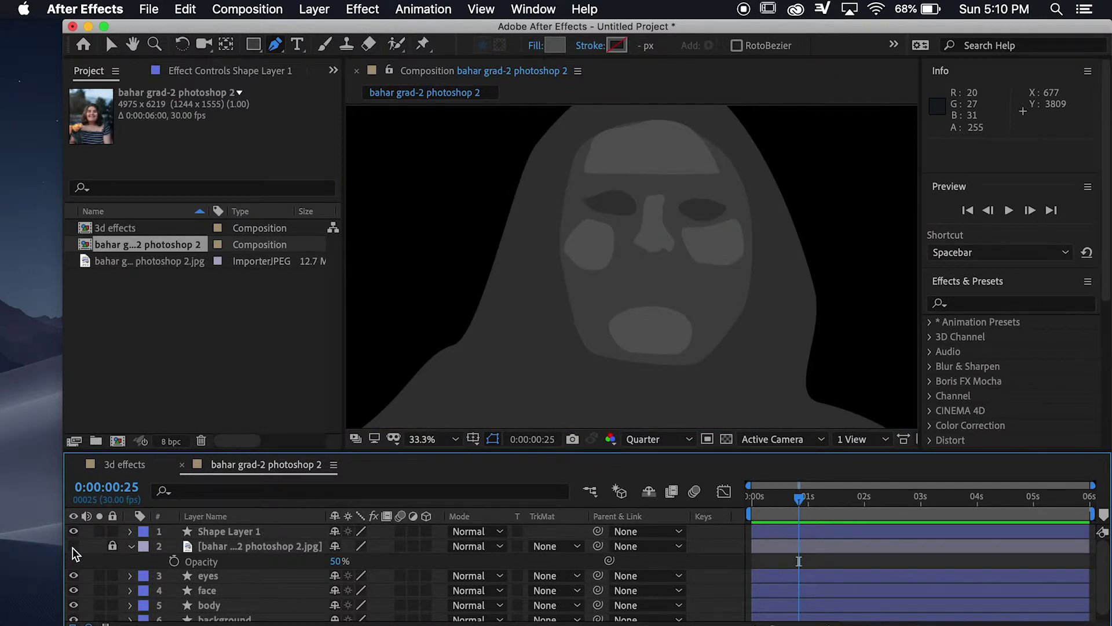
left_click(73, 546)
Step: Rename the facial highlights shape layer "nose", place it directly below the photo layer, and deselect it
left_click(243, 534)
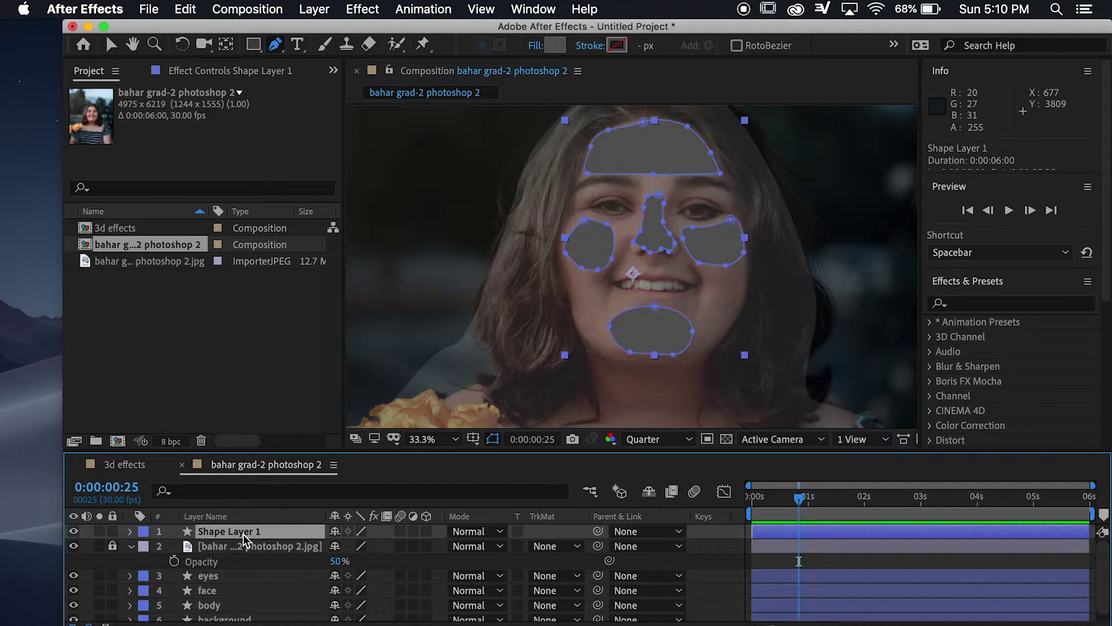
right_click(243, 534)
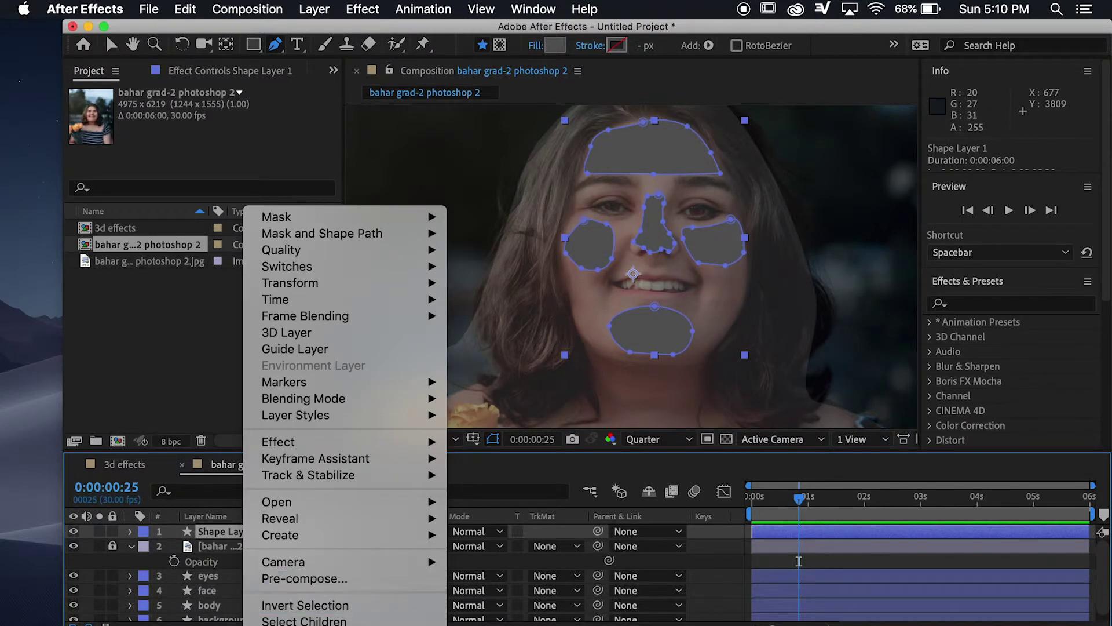
key("Return")
type("nose")
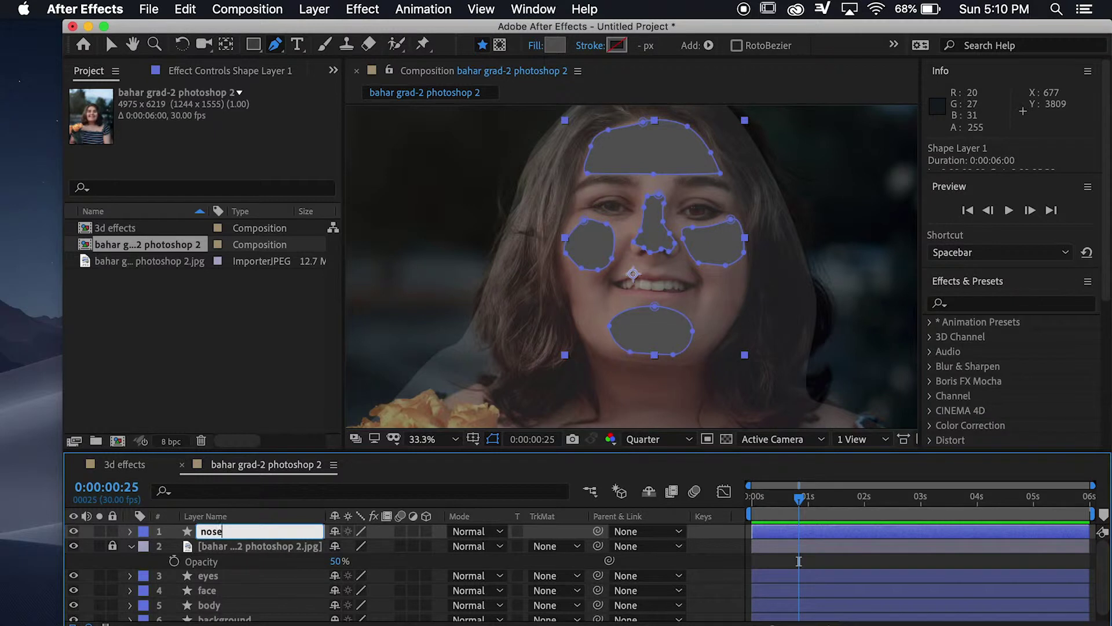
key("Return")
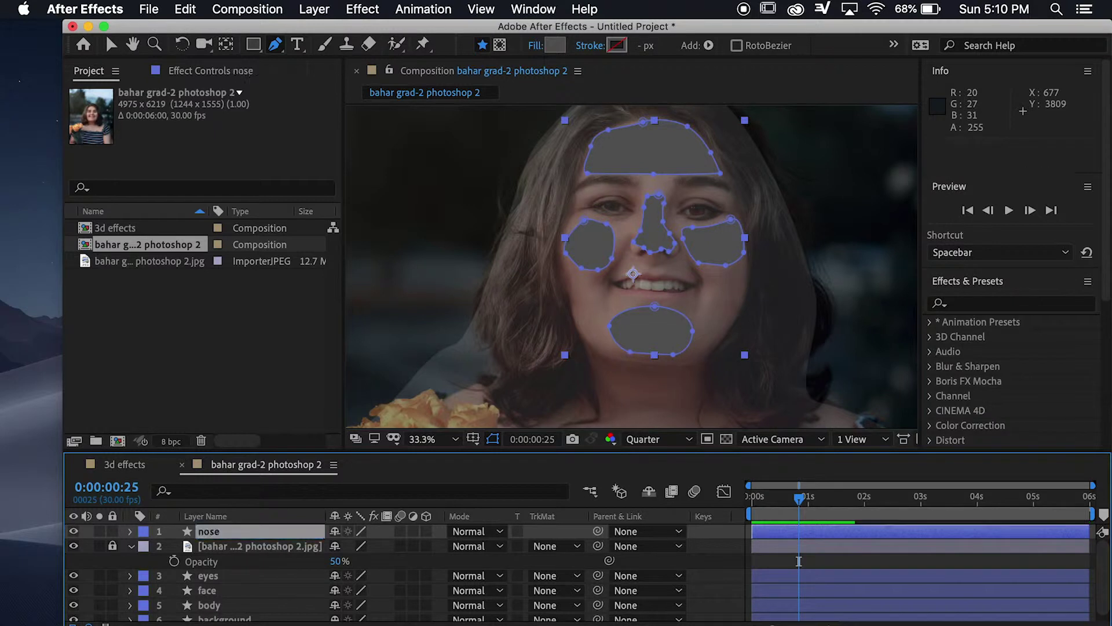
left_click_drag(256, 531, 252, 562)
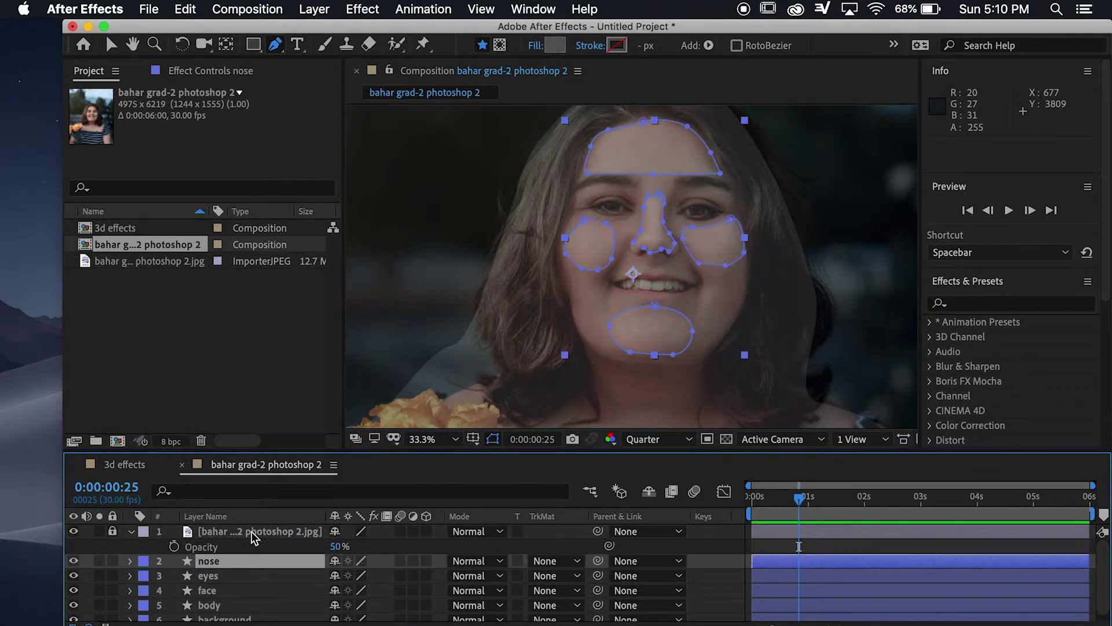
key("F2")
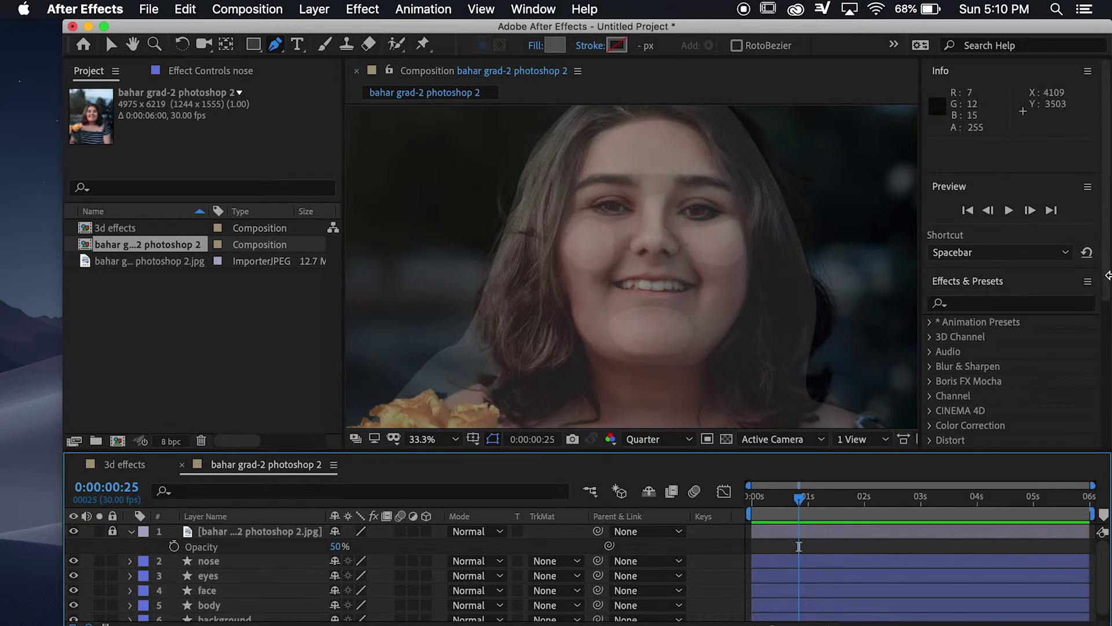
Step: Start a hair shape on a new shape layer, tracing from the hairline down the face's right side and back up the outer hair edge
key("comma")
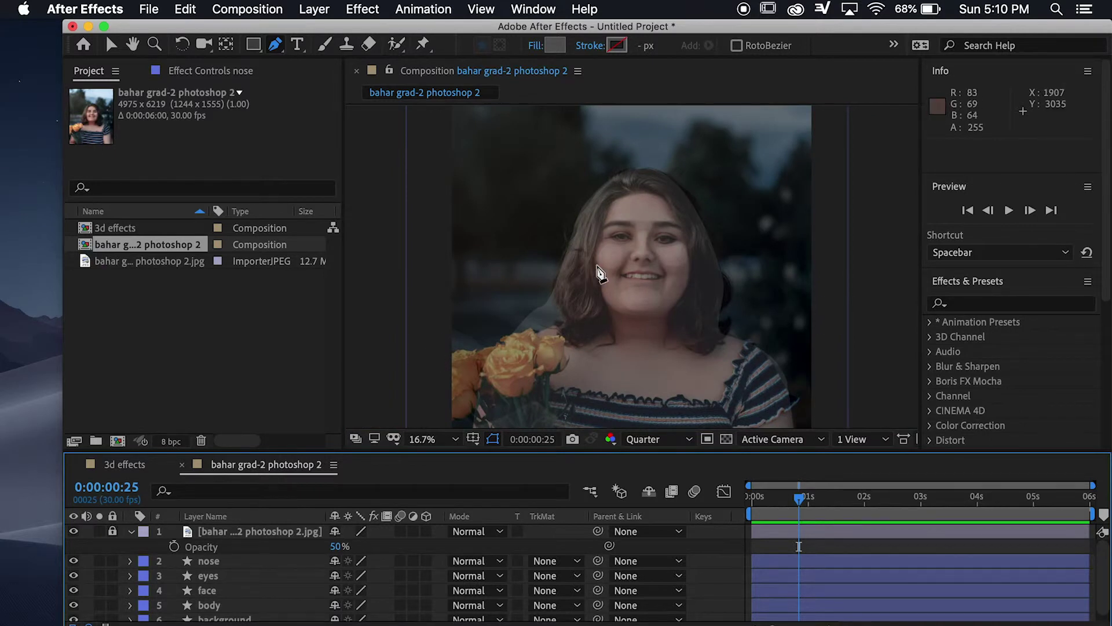
left_click(637, 190)
left_click_drag(669, 204, 677, 214)
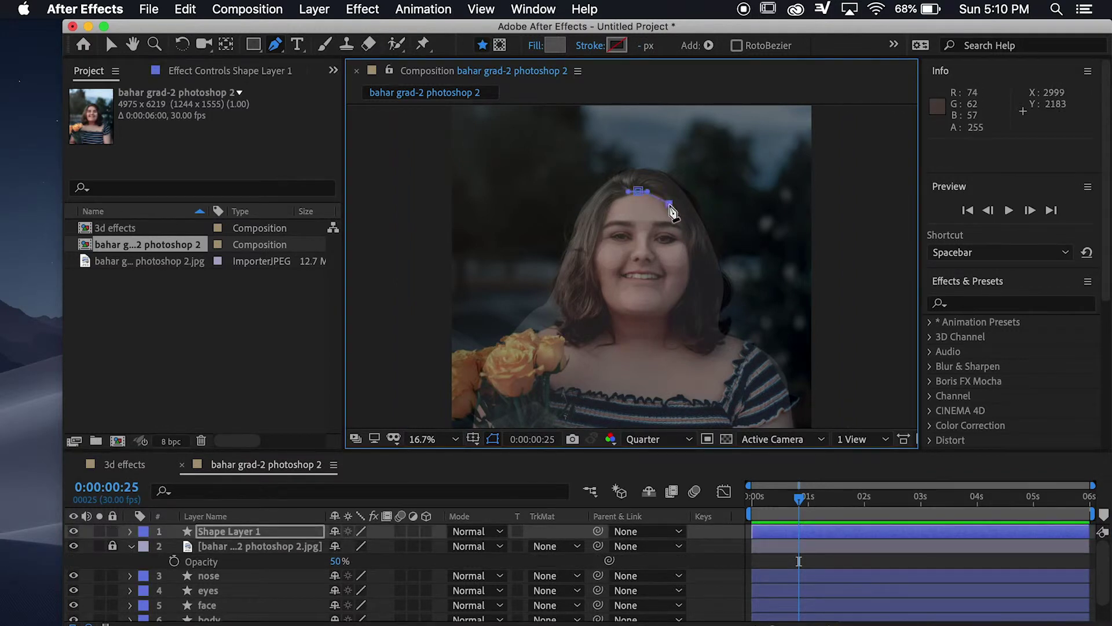
left_click(687, 235)
left_click(688, 245)
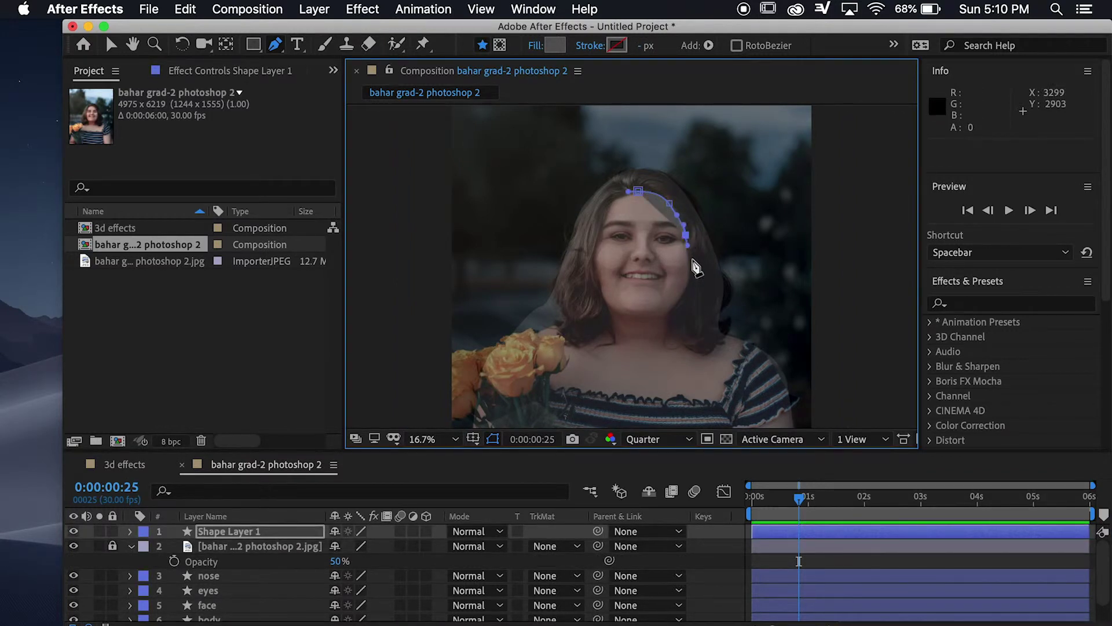
left_click_drag(695, 267, 697, 210)
left_click(695, 205)
left_click(668, 172)
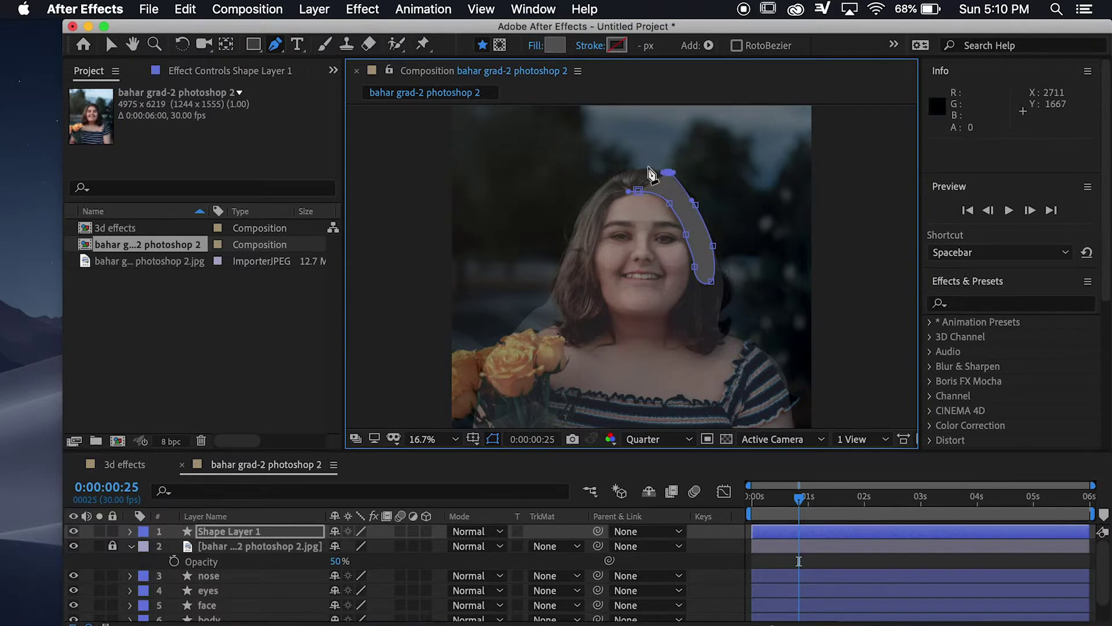
Step: Continue the hair outline over the crown, down the left outer edge, and around the lower end up along the cheek
left_click_drag(646, 167, 612, 175)
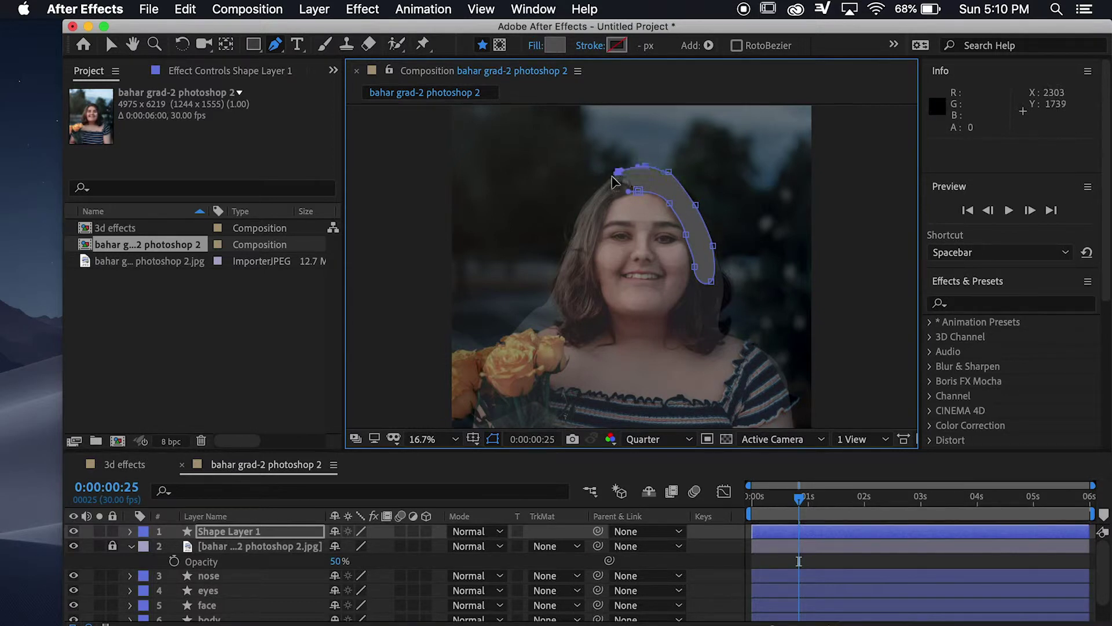
left_click_drag(578, 215, 566, 261)
left_click(567, 247)
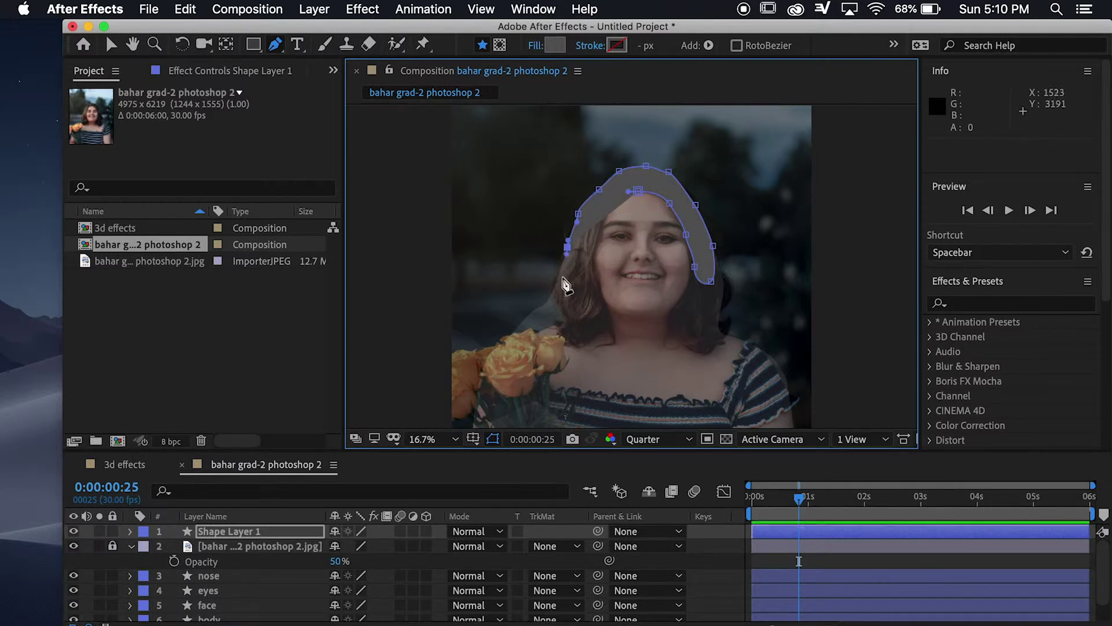
left_click_drag(558, 300, 606, 297)
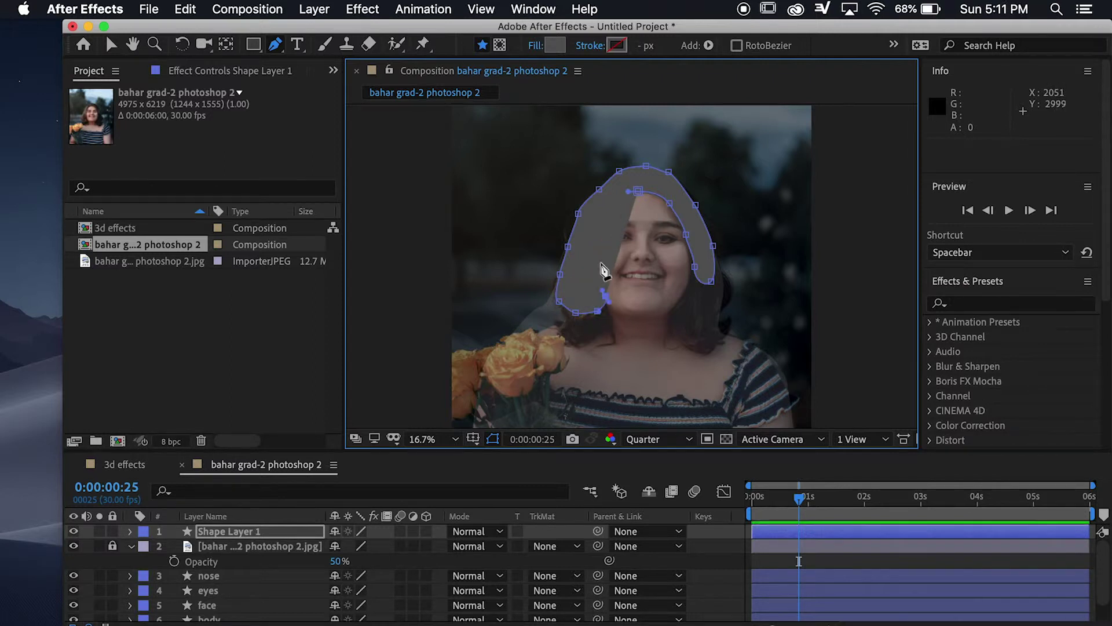
left_click_drag(597, 242, 599, 296)
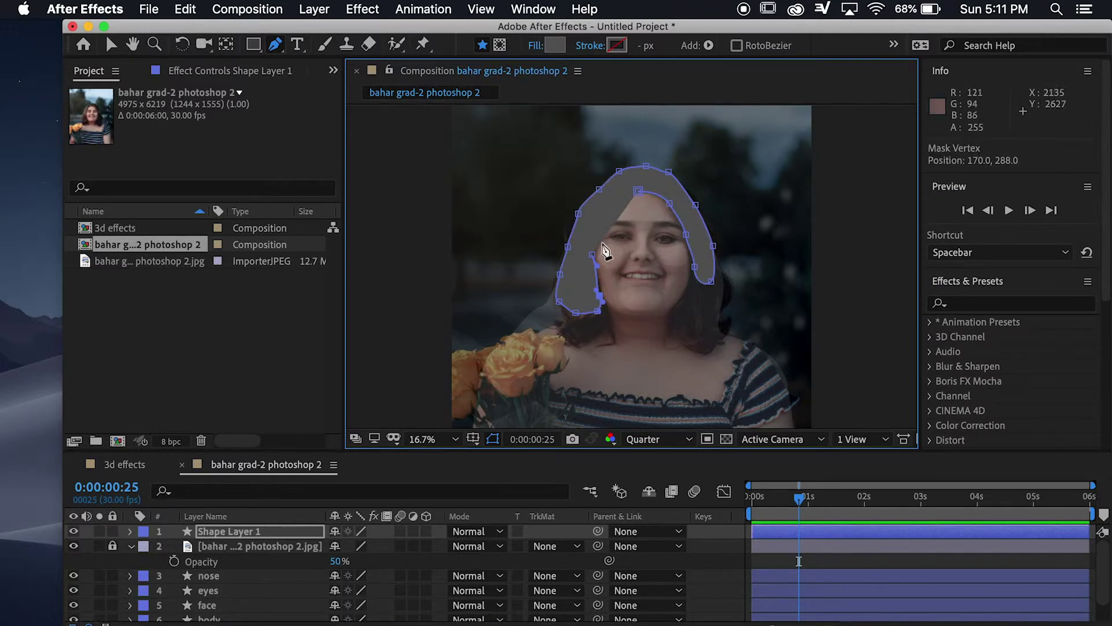
Step: Close the hair outline along the left hairline at its starting point on the forehead, and refine the inner edge
left_click_drag(614, 228, 601, 220)
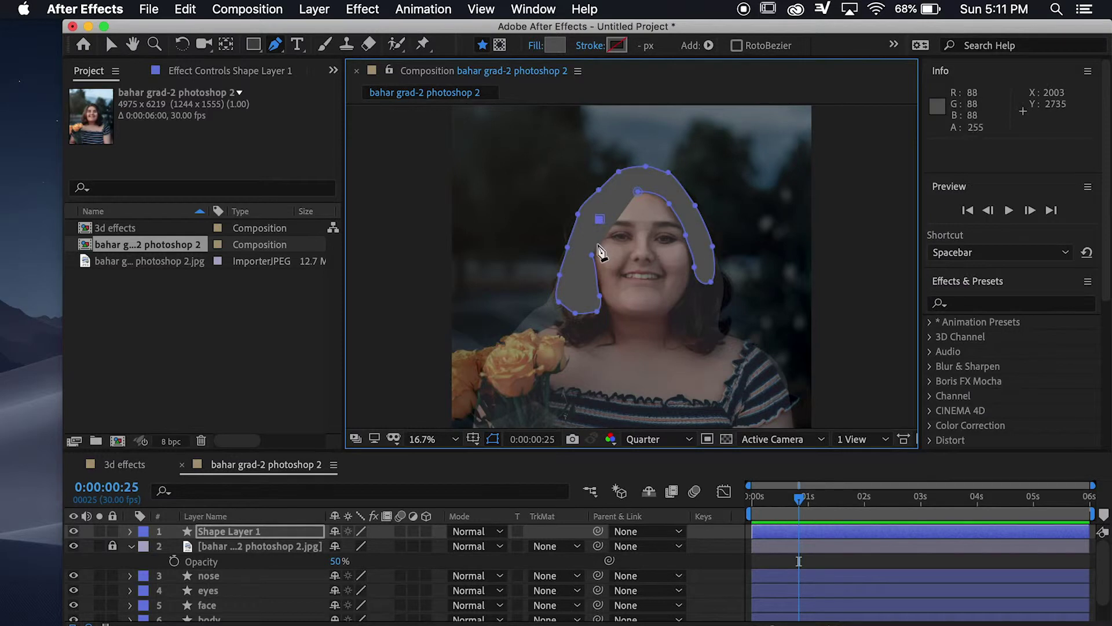
key("super+z")
left_click_drag(610, 228, 603, 218)
left_click(637, 191)
left_click_drag(599, 220, 634, 187)
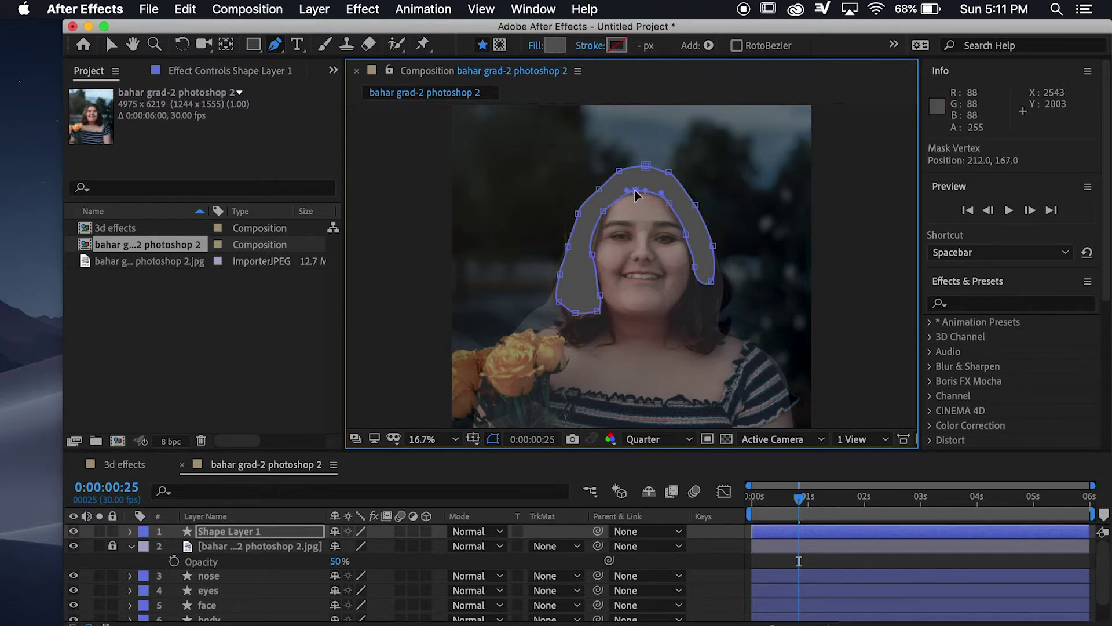
left_click(694, 266)
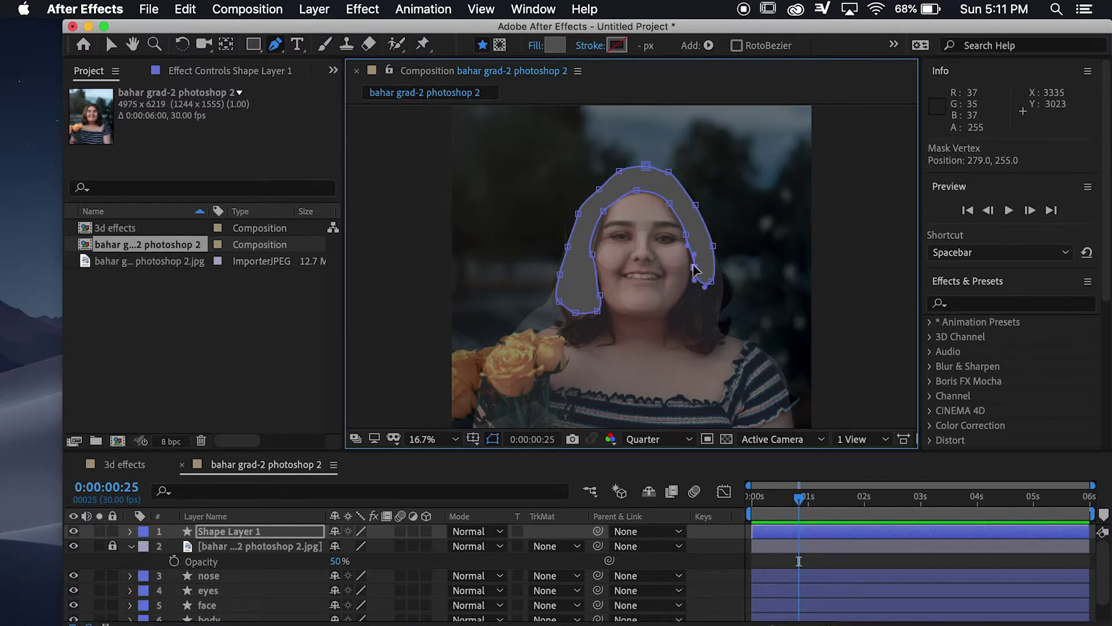
Step: Change the hair shape's fill to a darker grey
left_click(556, 45)
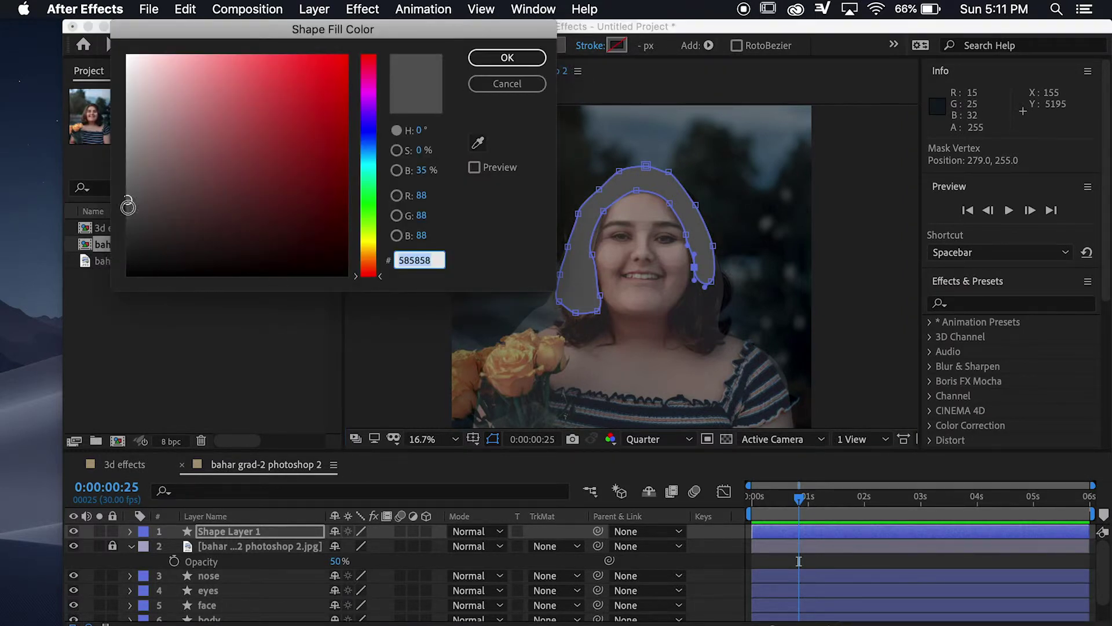
mouse_move(126, 203)
left_mouse_down()
mouse_move(126, 192)
mouse_move(127, 225)
left_mouse_up()
left_click(499, 64)
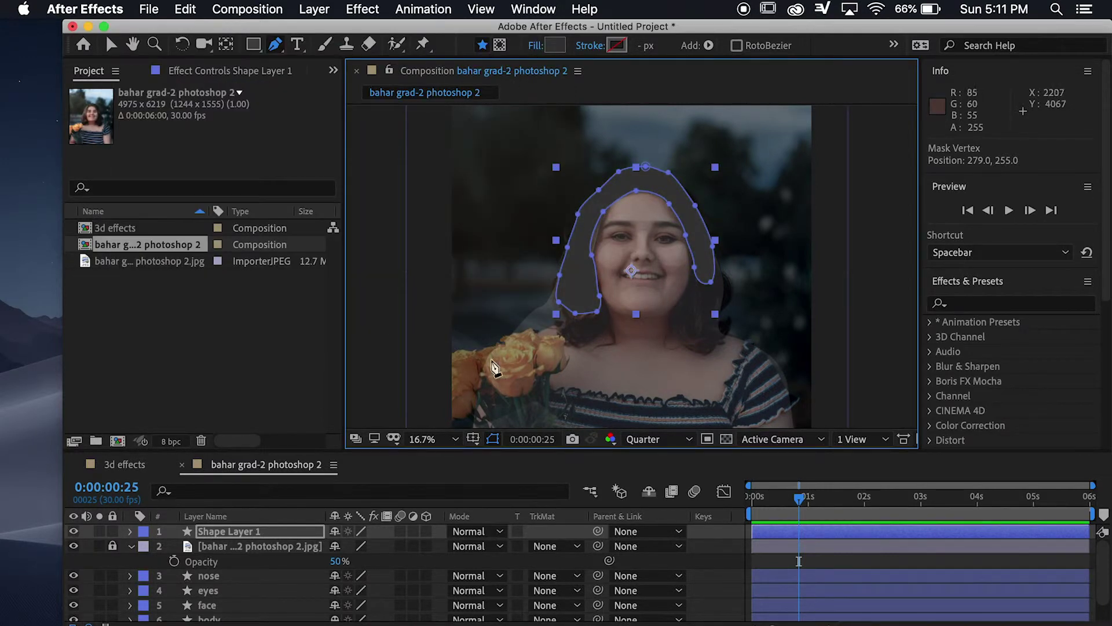
Step: Rename the new shape layer hair and move it directly beneath the photo layer
right_click(237, 533)
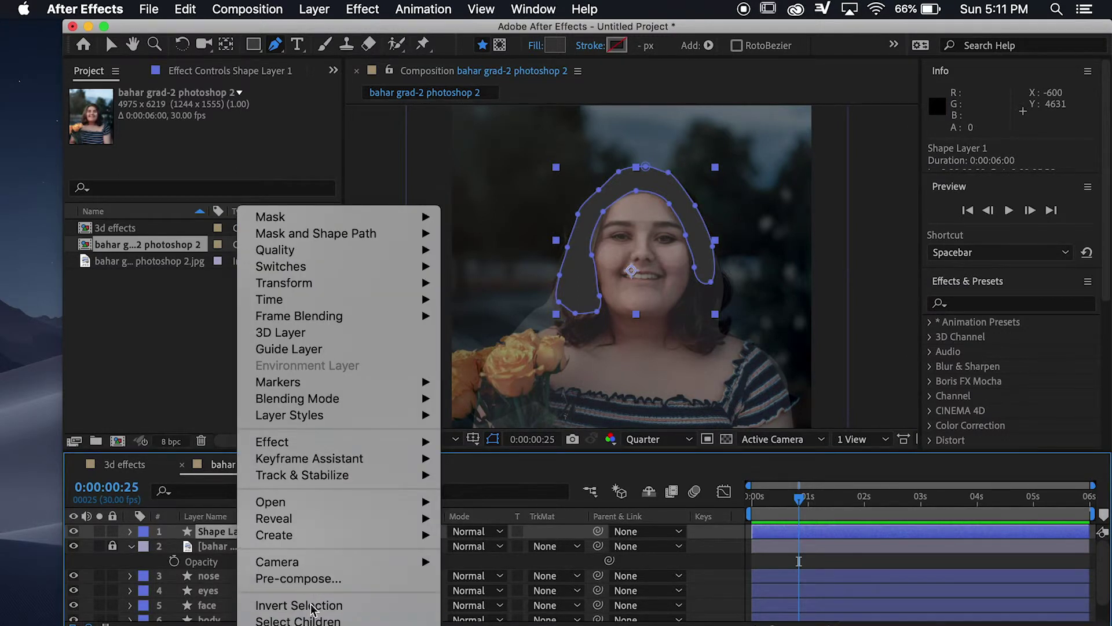
key("Escape")
key("Return")
type("hair")
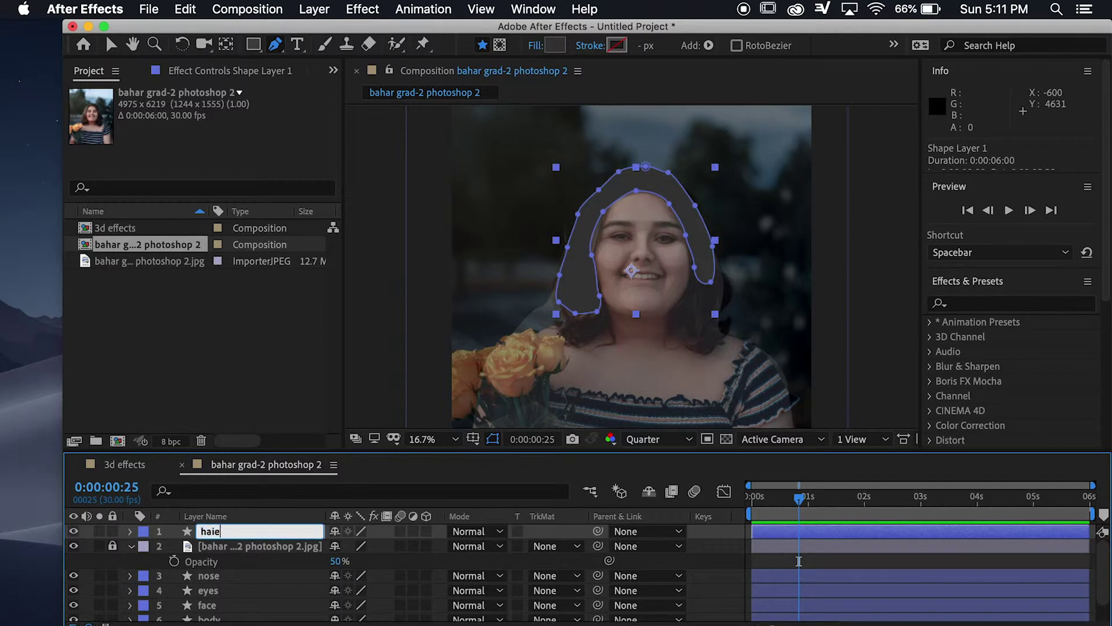
key("Return")
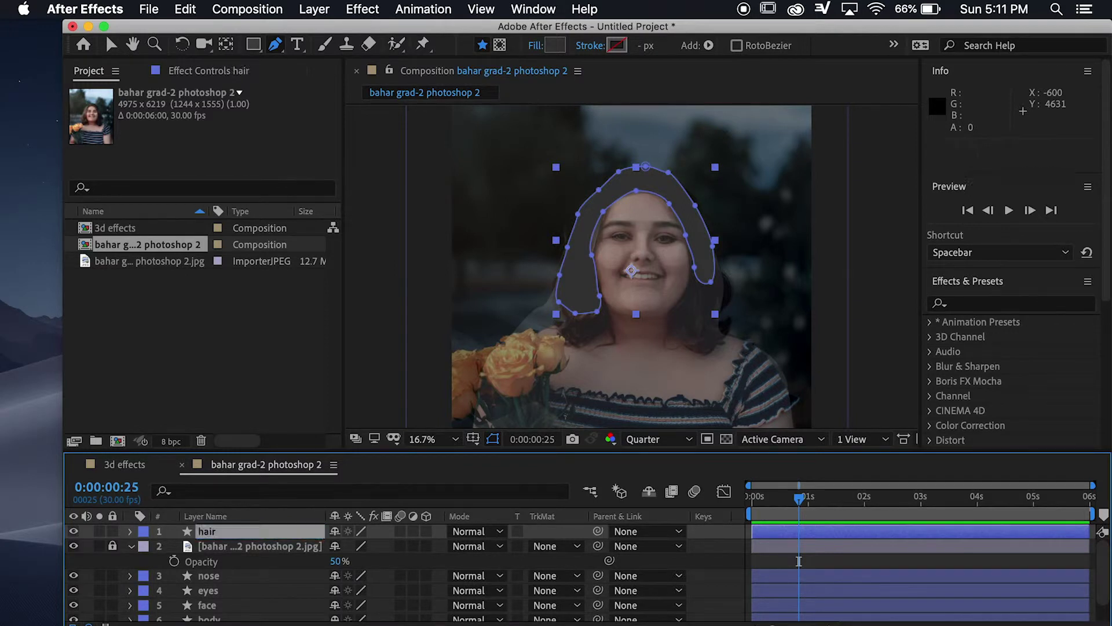
left_click_drag(220, 531, 228, 561)
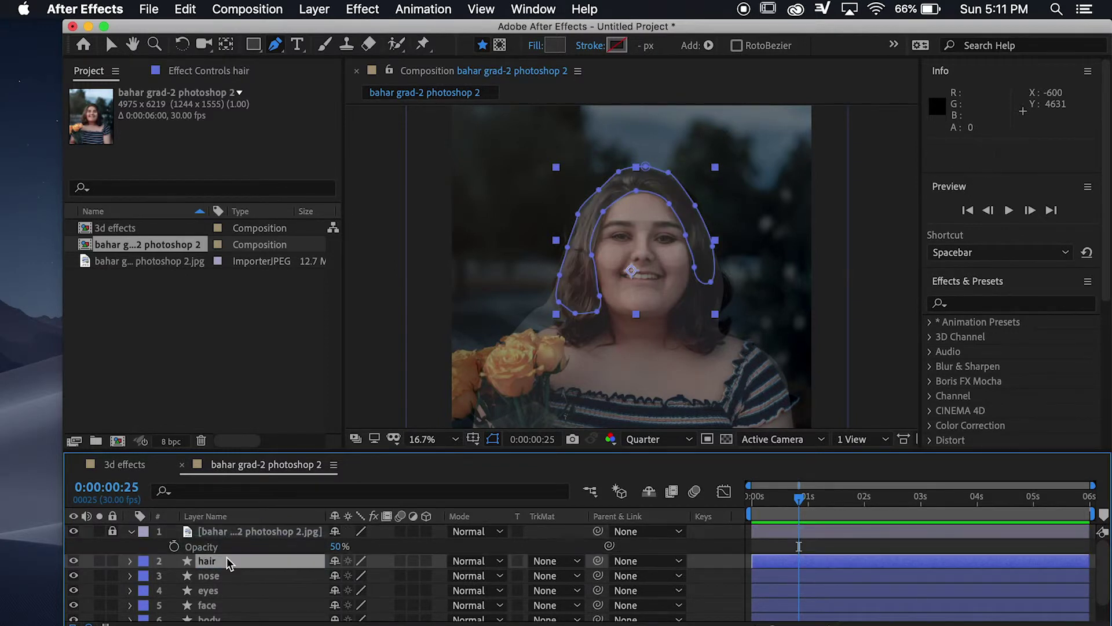
Step: On a new shape layer, trace a closed shape below the chin covering the neck and the lower ends of the hair
left_click(485, 493)
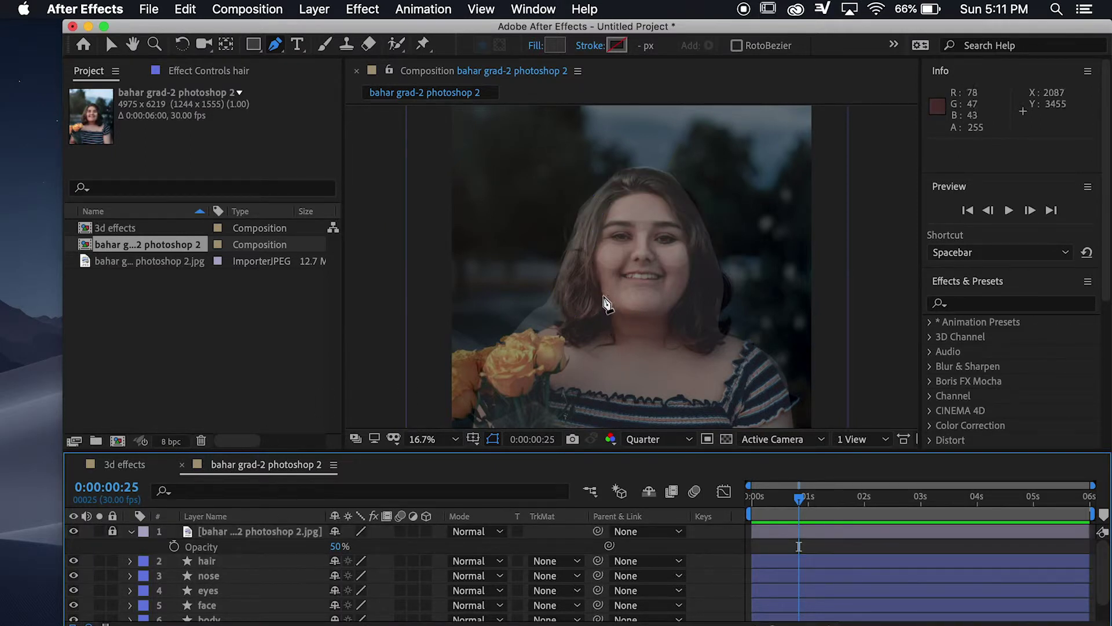
left_click_drag(605, 298, 614, 309)
left_click(630, 314)
left_click(643, 312)
left_click_drag(662, 315, 652, 345)
left_click(686, 302)
left_click(728, 305)
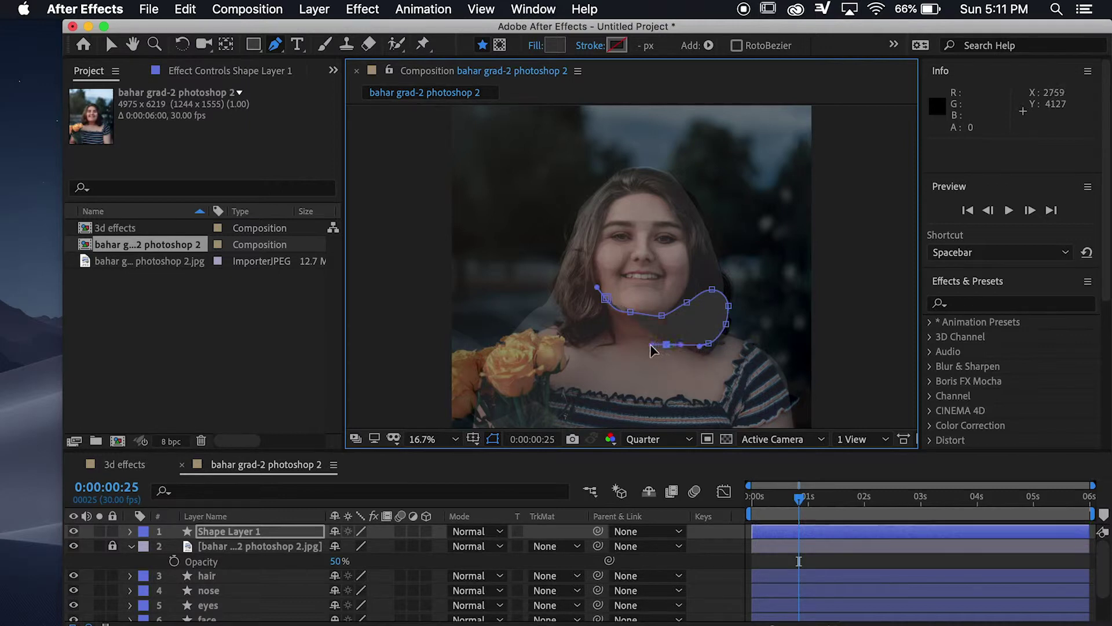
left_click(611, 343)
left_click_drag(581, 343, 587, 317)
left_click(562, 331)
left_click(605, 298)
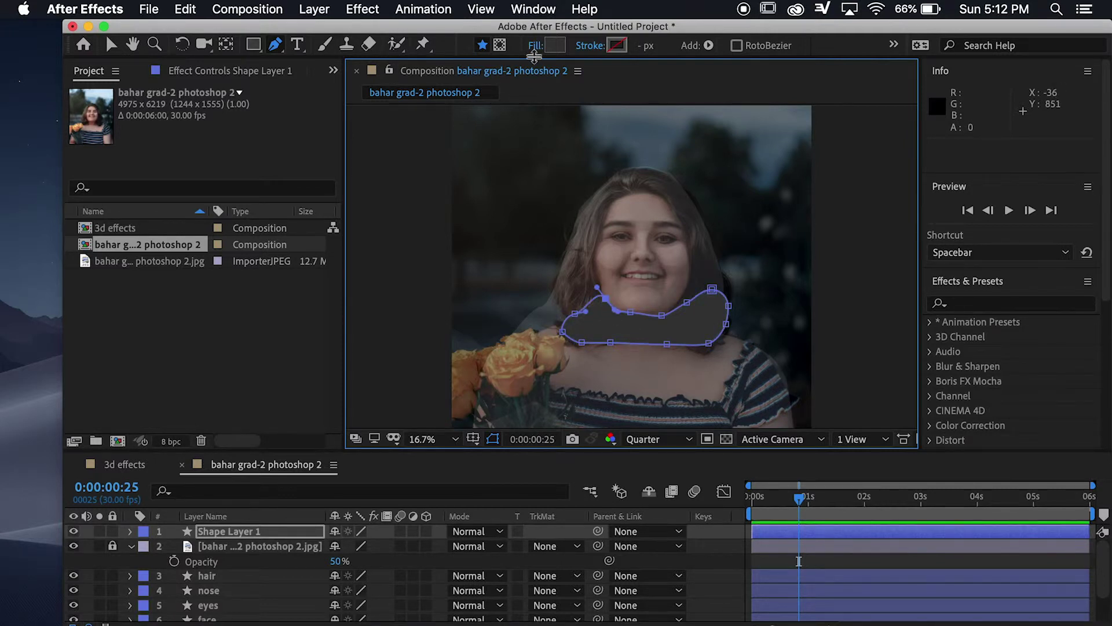
Step: Change the neck shape's fill to a darker grey
left_click(561, 48)
left_click_drag(128, 220, 128, 238)
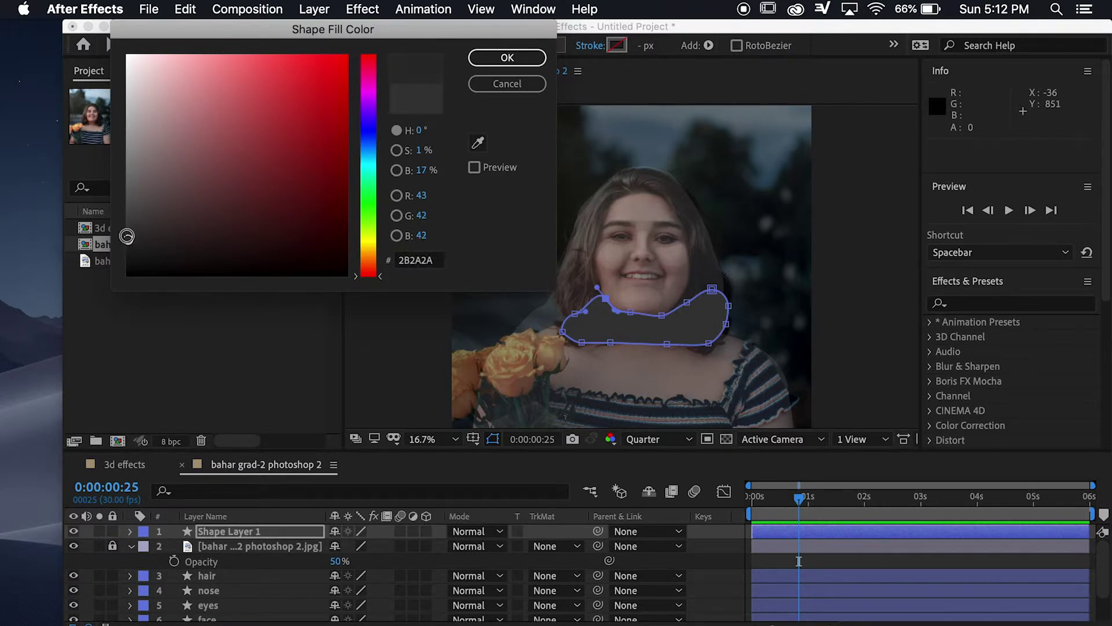
left_click(508, 57)
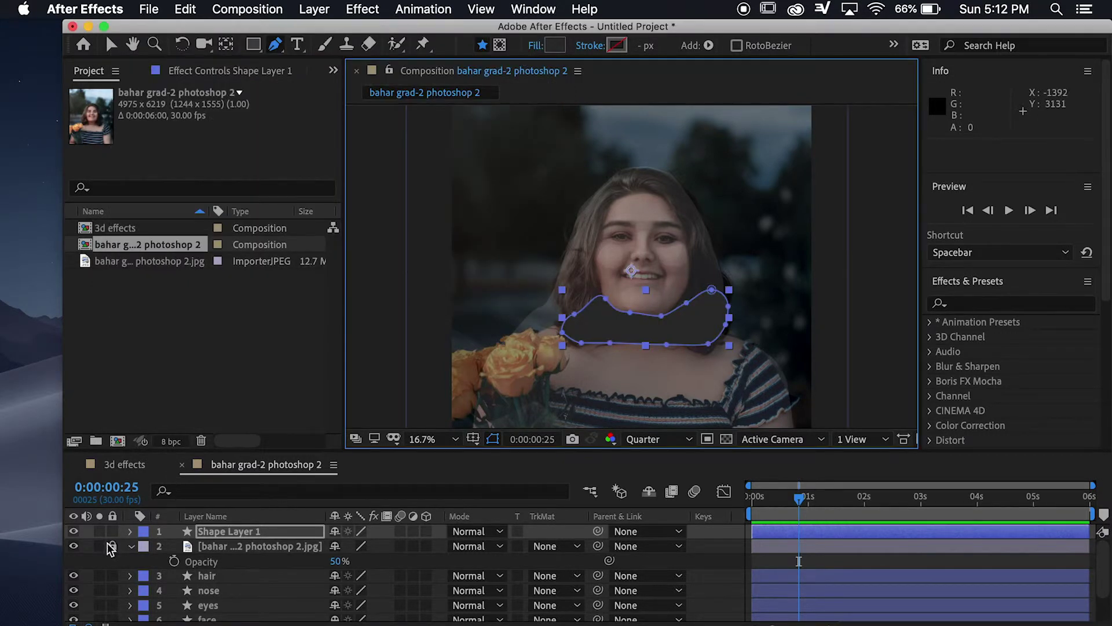
Step: Hide the photo layer and try a lighter grey, #424141, as the hair shape's fill
left_click(73, 546)
left_click(290, 530)
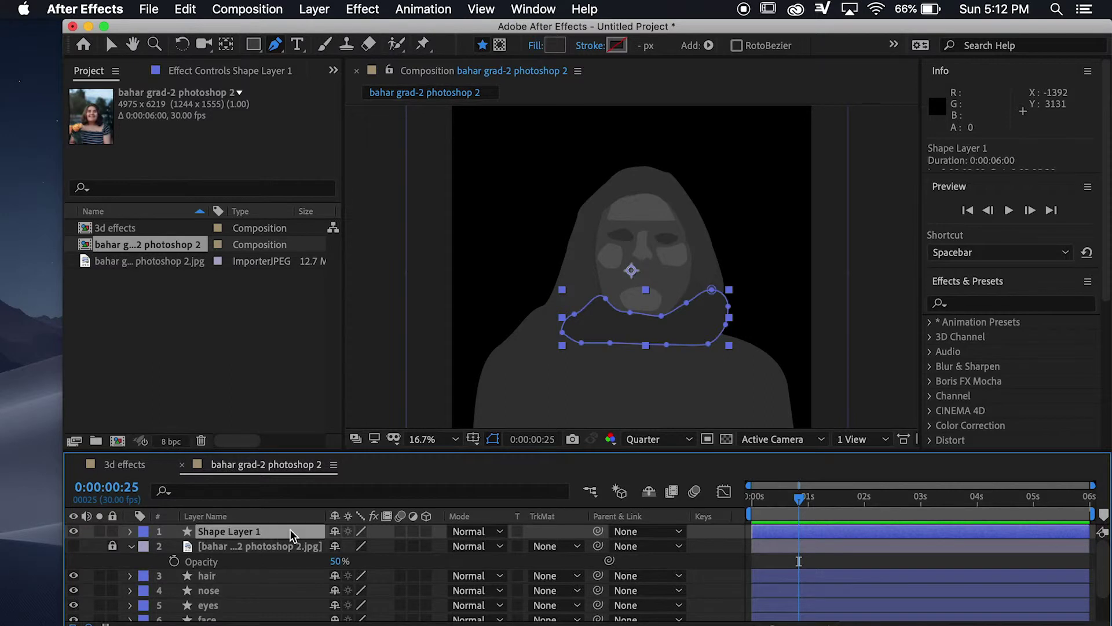
left_click(232, 576)
left_click(555, 46)
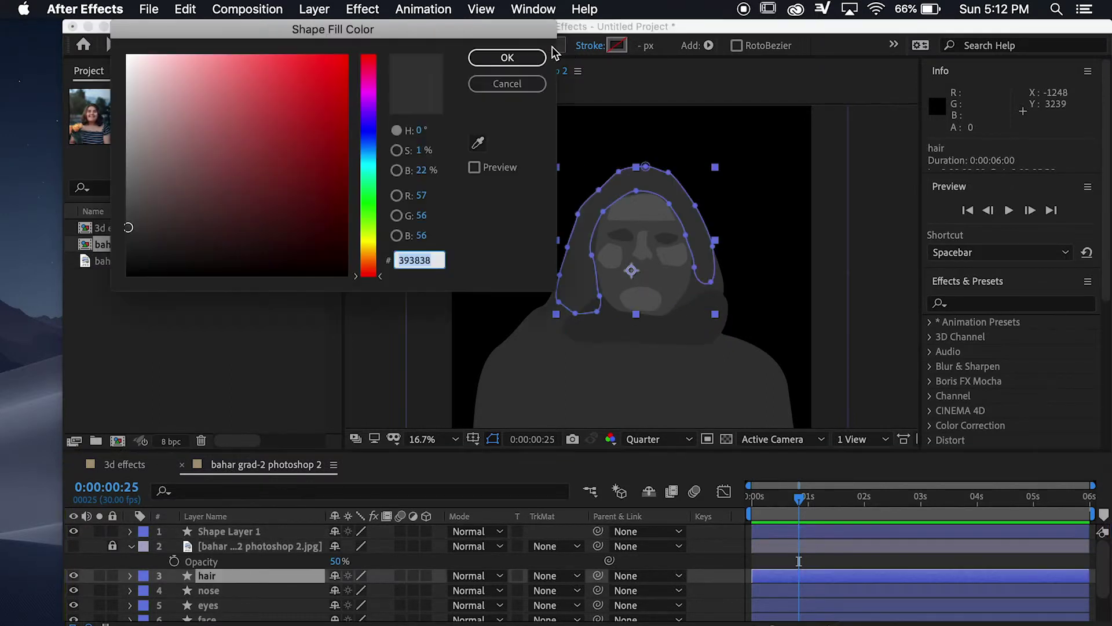
left_click_drag(128, 227, 127, 218)
left_click(503, 58)
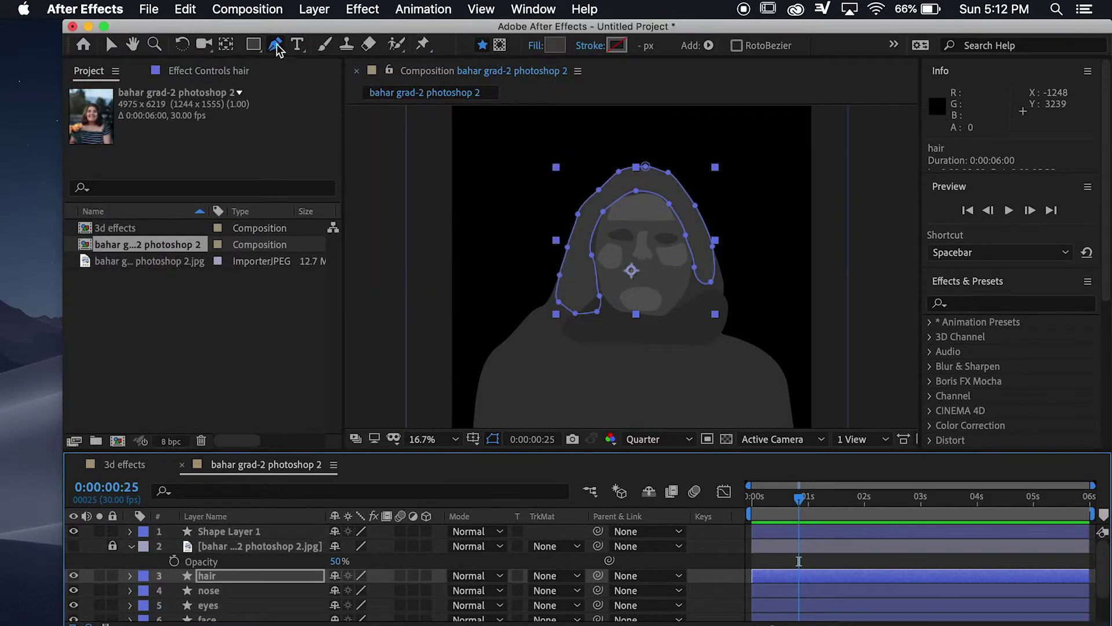
Step: Set the hair shape's fill to a darker grey and show the photo layer again
left_click(558, 47)
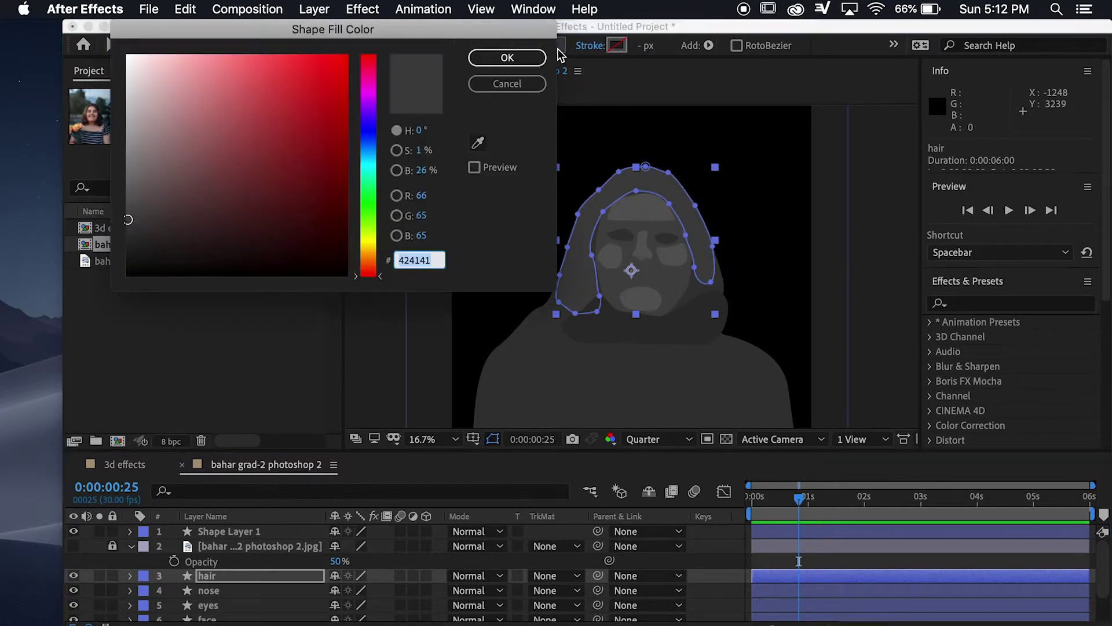
left_click_drag(127, 224, 125, 239)
left_click(507, 58)
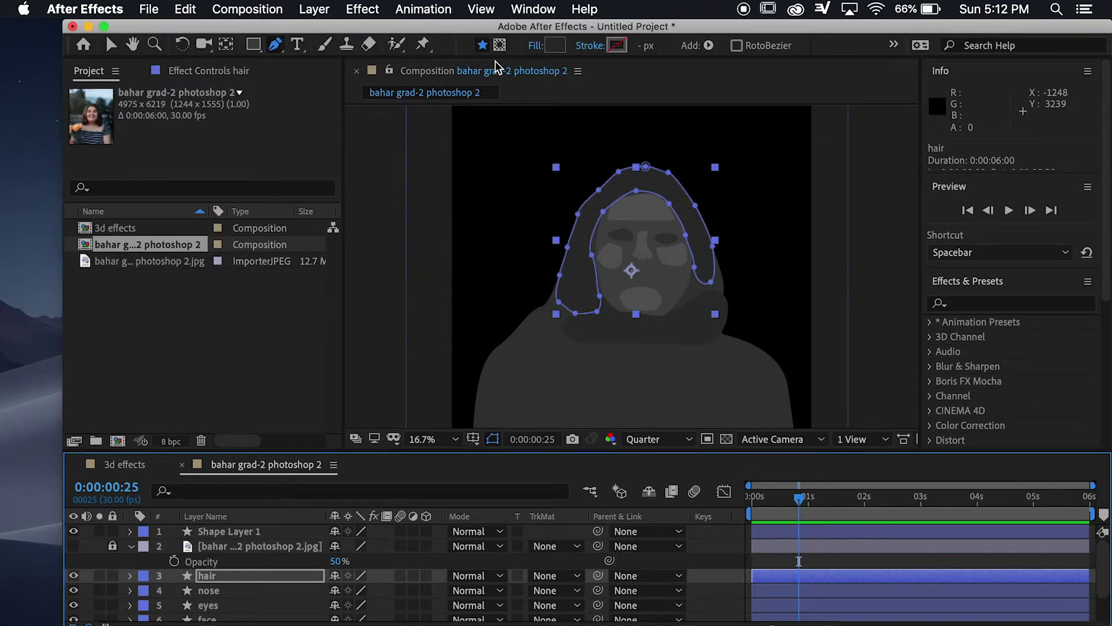
left_click(73, 547)
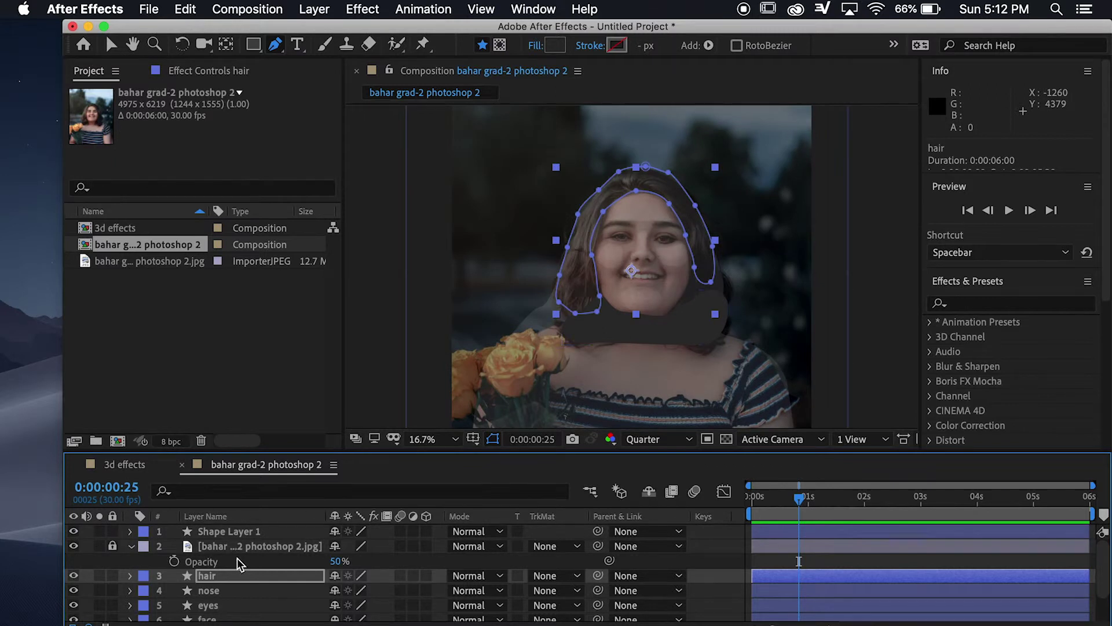
Step: Move the neck shape's layer directly beneath the photo layer, above the hair layer
key("Return")
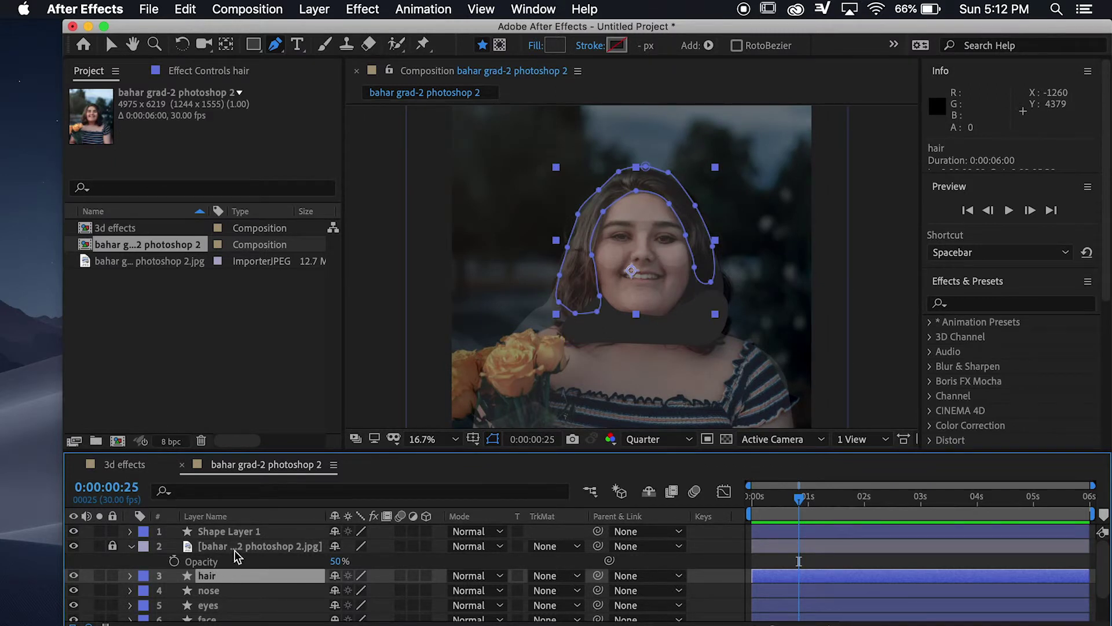
left_click(237, 553)
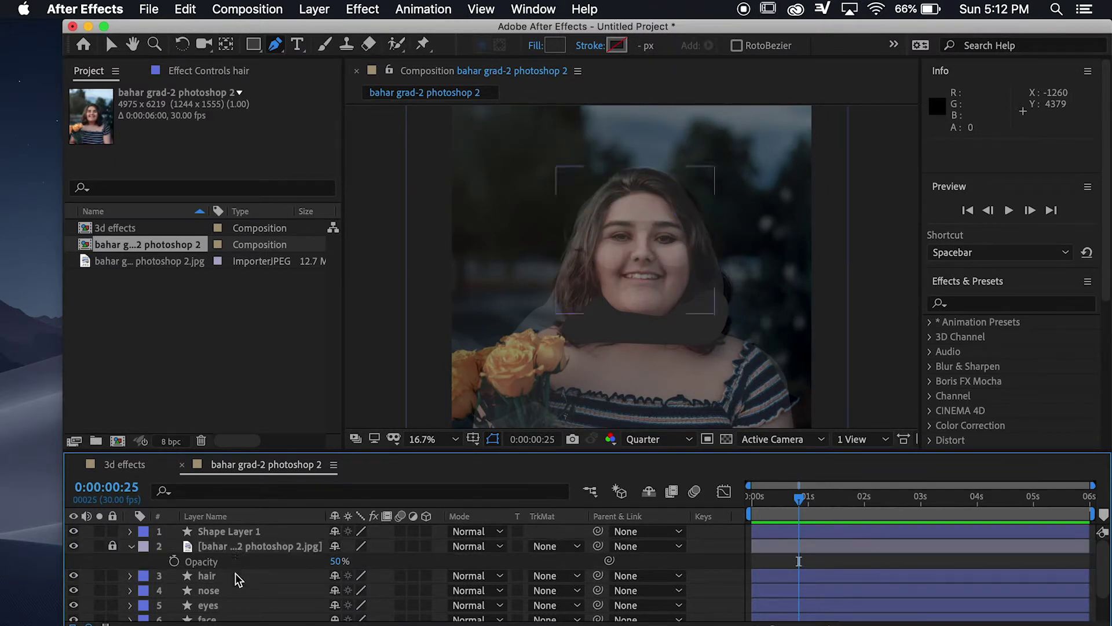
left_click(235, 574)
left_click(236, 538)
left_click_drag(235, 537, 235, 562)
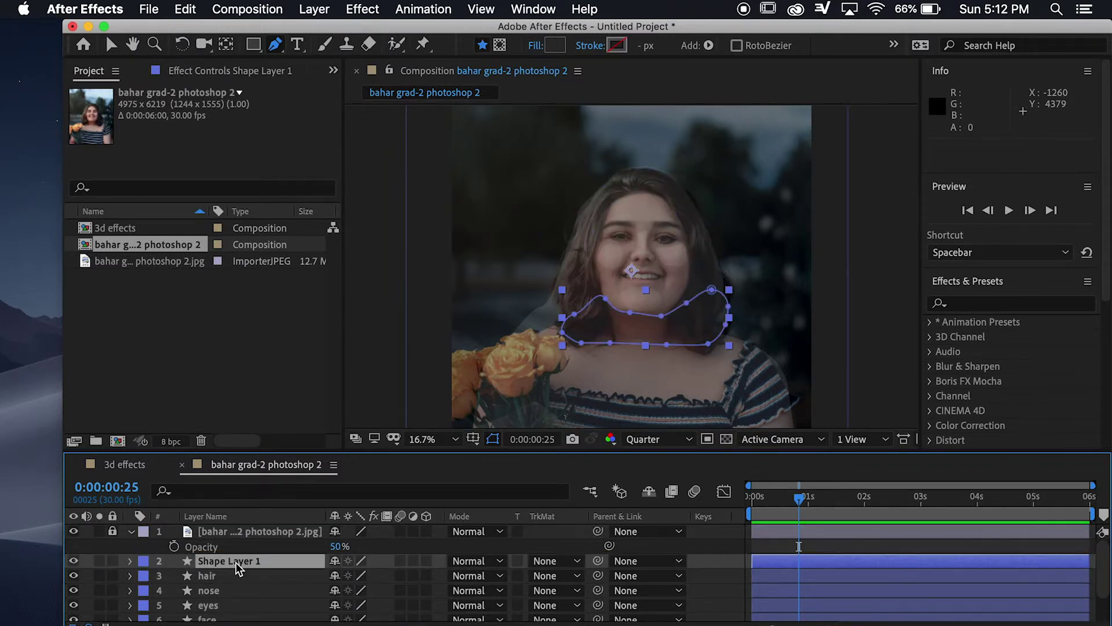
Step: Start a dress shape on a new shape layer, tracing from the neckline around the right-hand sleeve and down past the photo's lower edge
left_click(236, 532)
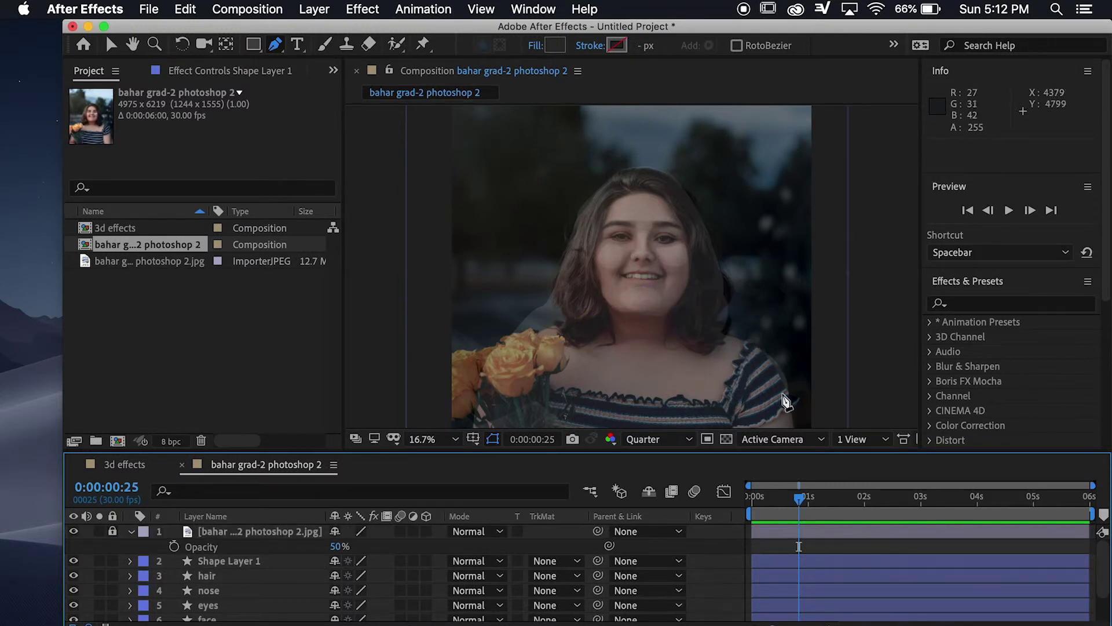
key("comma")
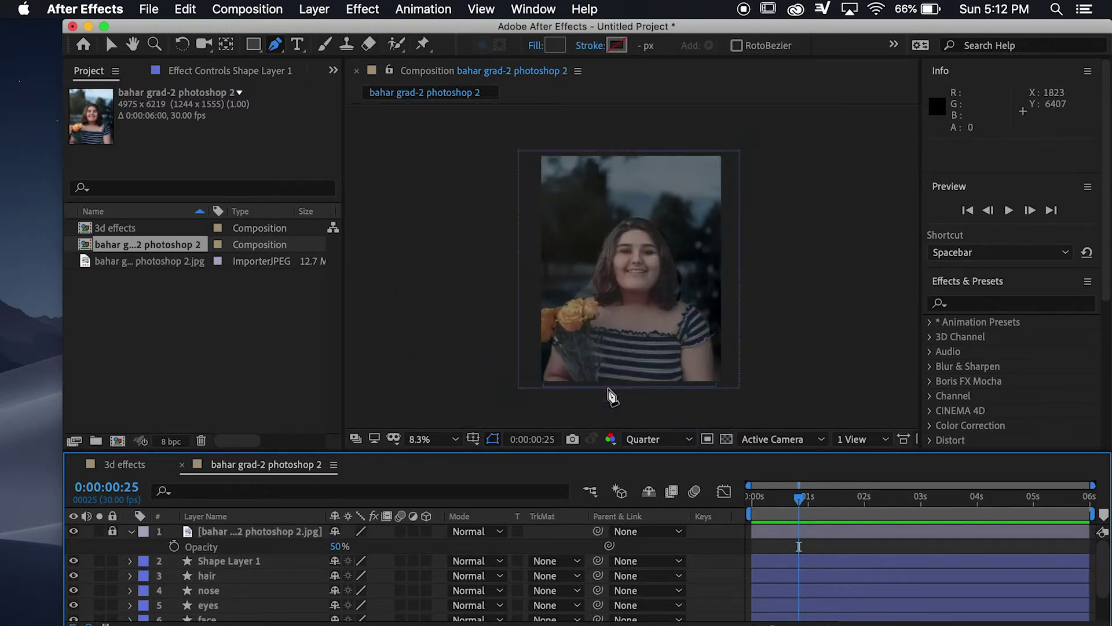
key("period")
key("comma")
left_click(676, 332)
left_click(686, 307)
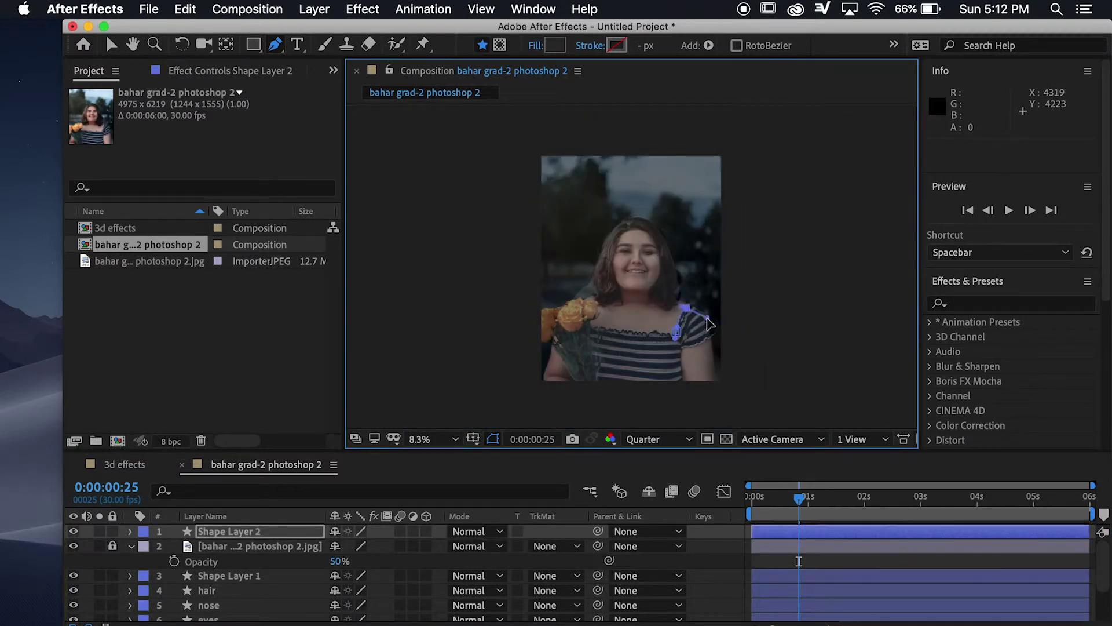
left_click_drag(688, 303, 711, 314)
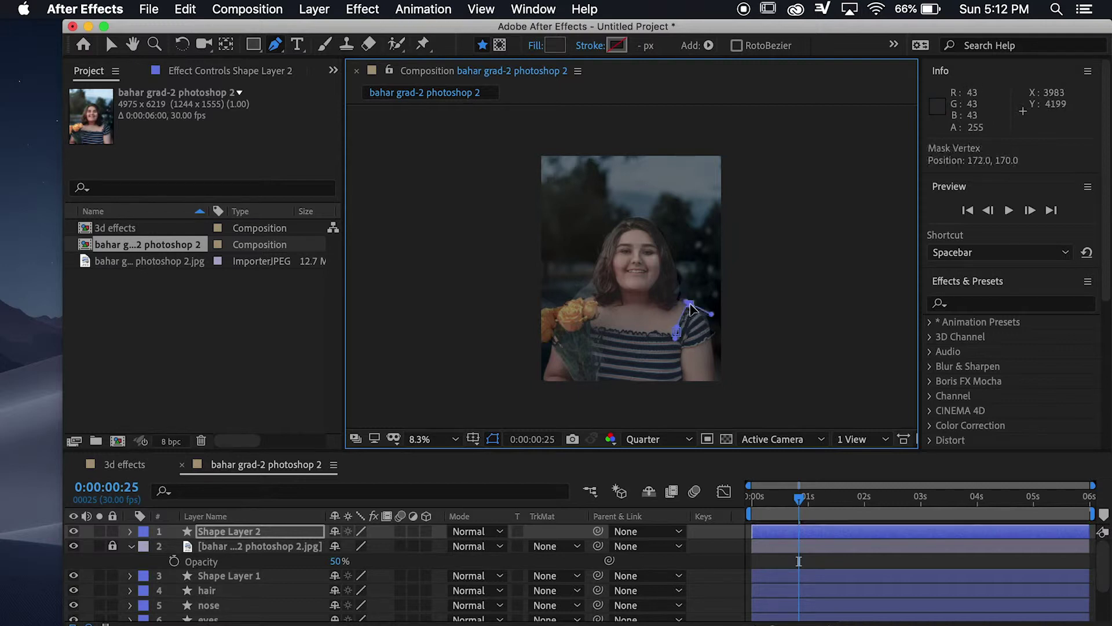
left_click(711, 328)
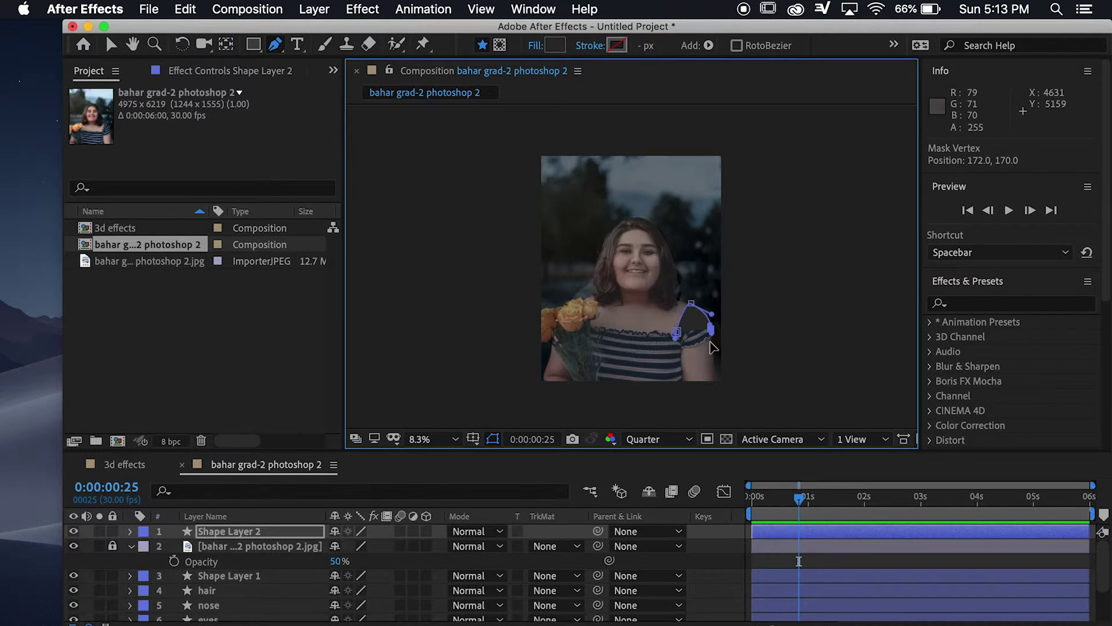
left_click_drag(710, 330, 711, 332)
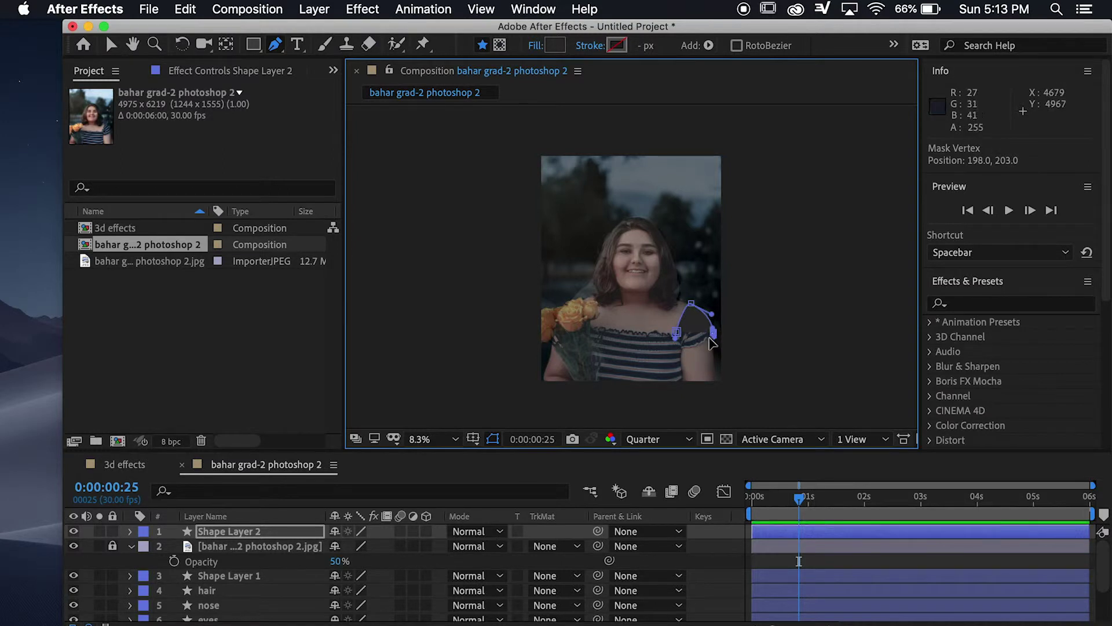
left_click(705, 342)
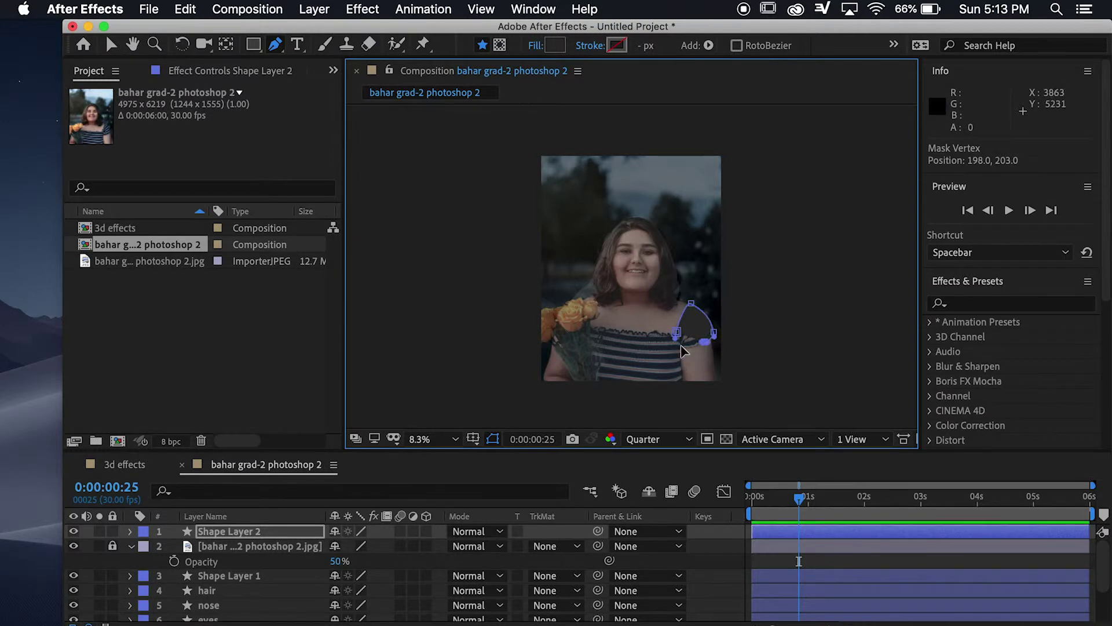
left_click(684, 347)
left_click(681, 365)
left_click(682, 389)
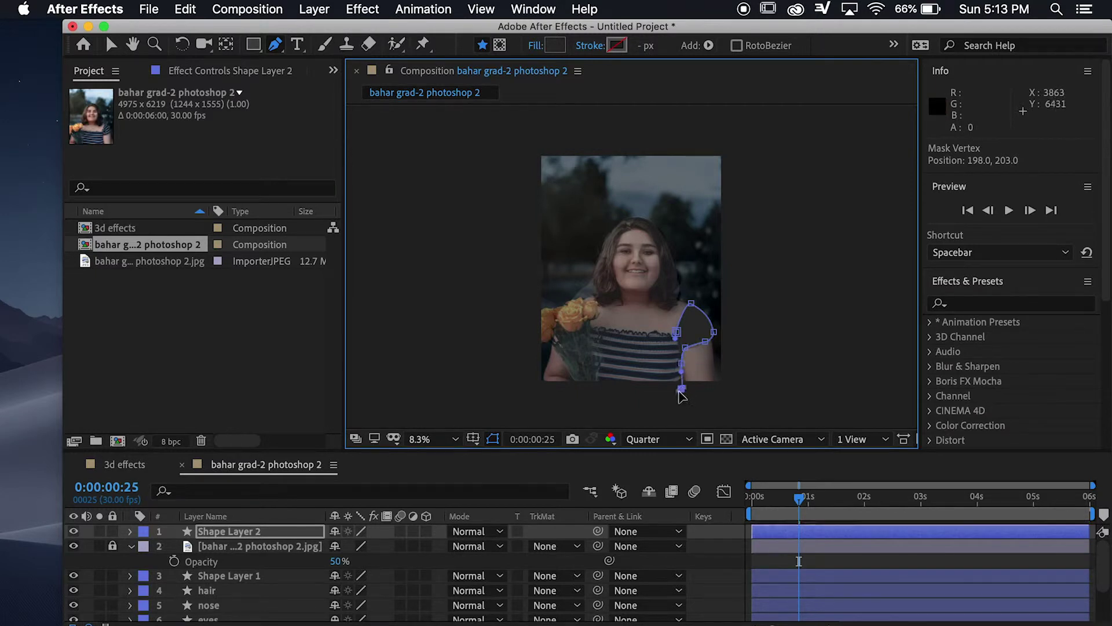
Step: Continue the dress outline along the photo's lower edge and up the left side, close it across the neckline, and refine its left corner
left_click(581, 389)
left_click(572, 376)
left_click(557, 350)
left_click(557, 327)
left_click(570, 332)
left_click(587, 326)
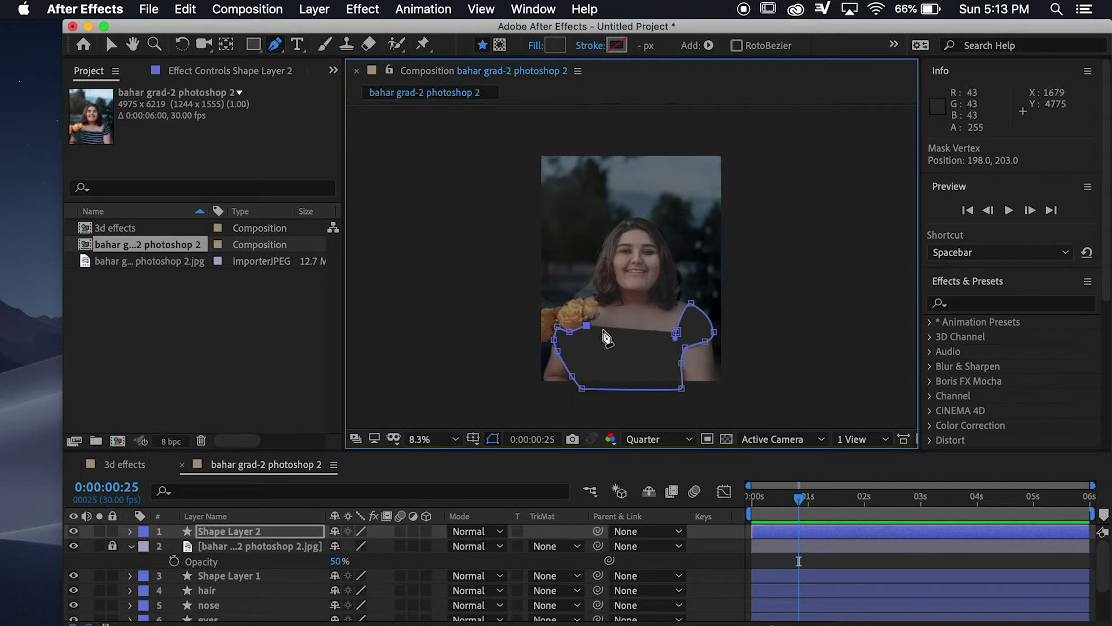
left_click(675, 335)
left_click(588, 326)
left_click_drag(591, 328, 573, 333)
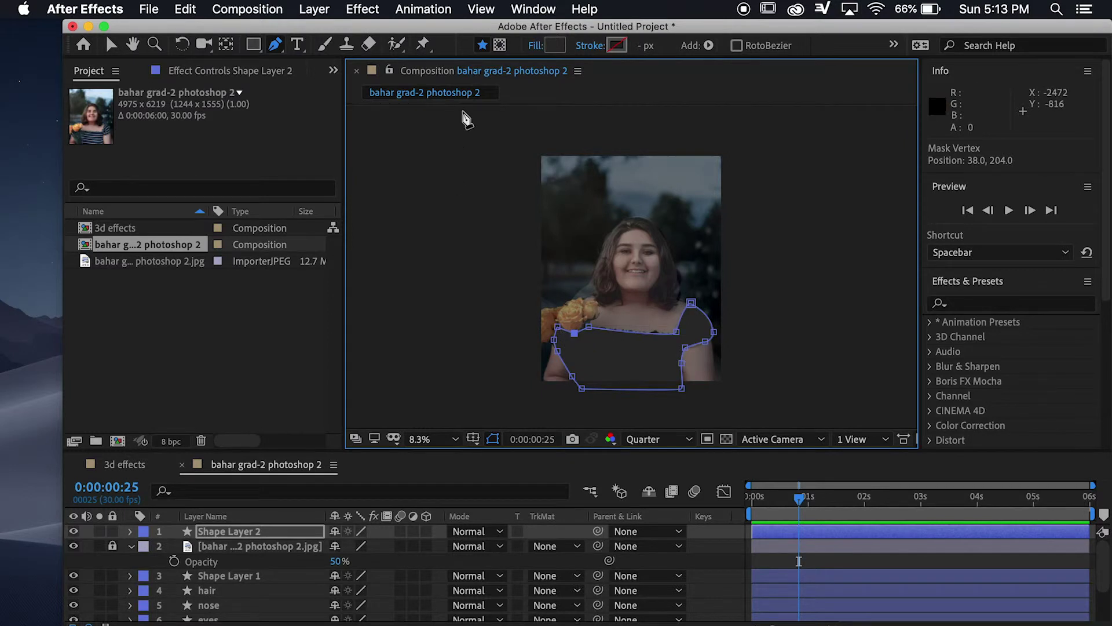
Step: Change the dress shape's fill to a near-black grey
left_click(555, 46)
left_click_drag(128, 240, 127, 252)
left_click(507, 58)
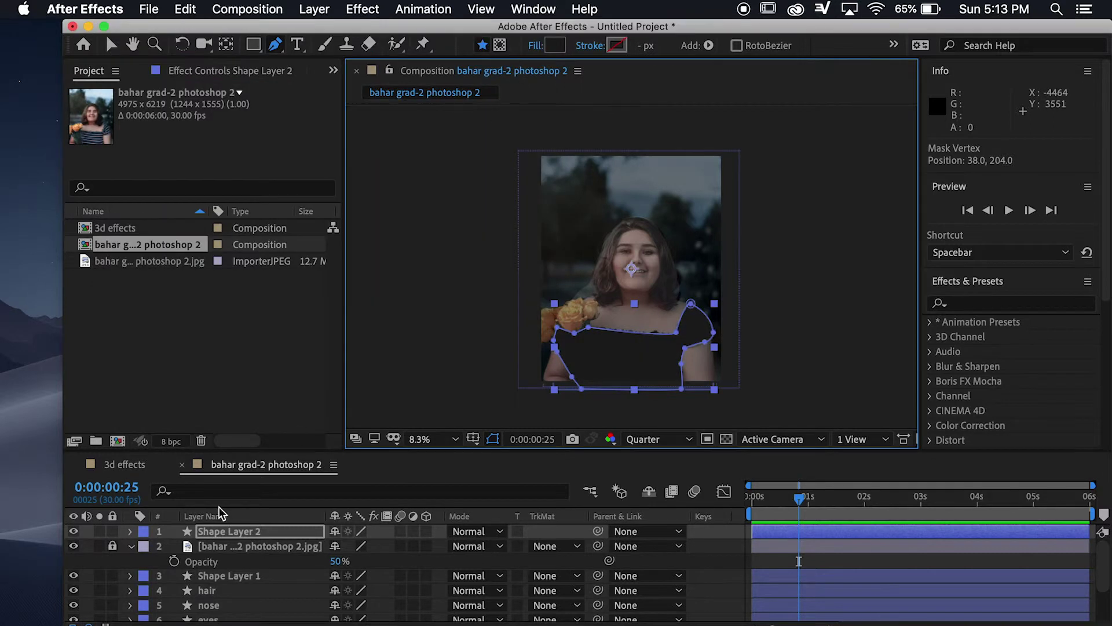
Step: Move the dress shape's layer directly beneath the photo layer, and briefly hide the photo to check the grey shapes
left_click(256, 532)
left_click_drag(257, 534, 255, 558)
left_click(73, 532)
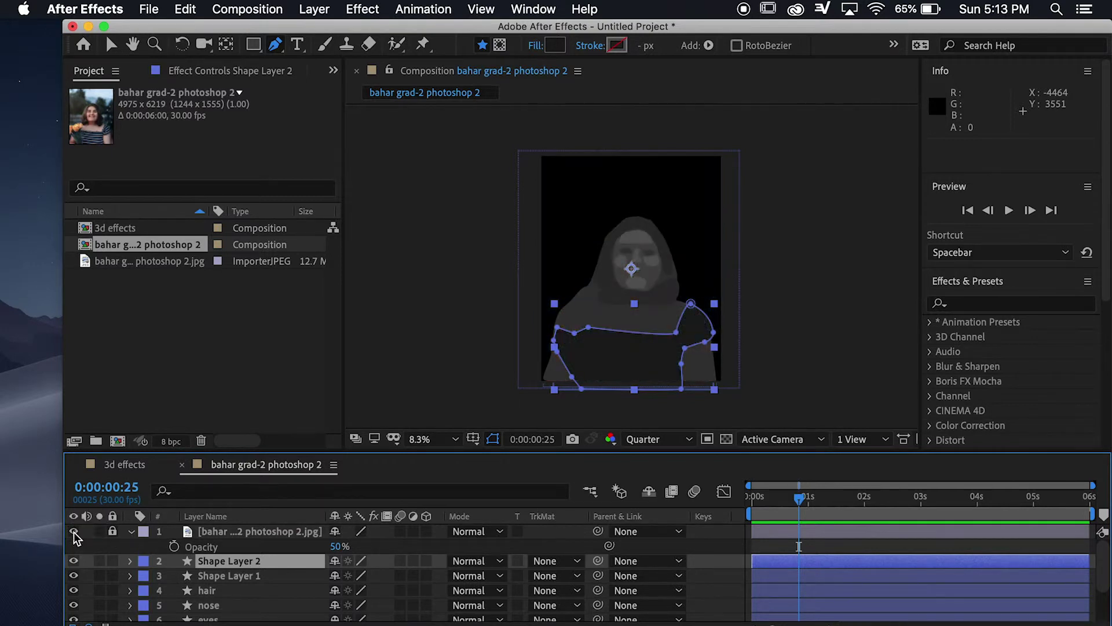
left_click(74, 531)
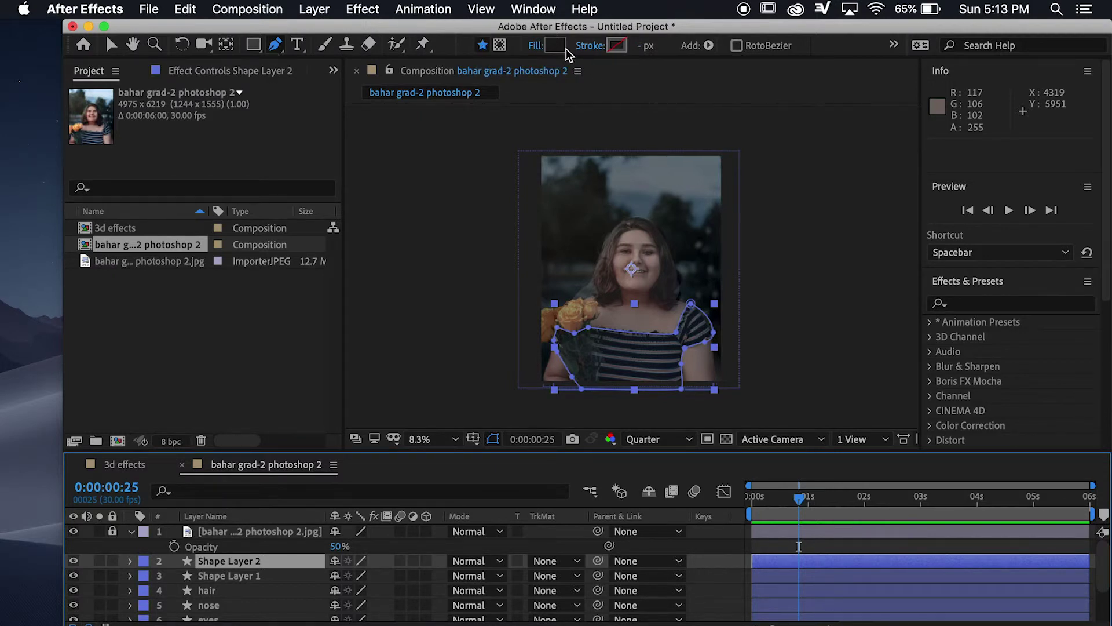
Step: On a new shape layer, trace a closed shape over the bare arm below the right-hand sleeve
left_click(264, 536)
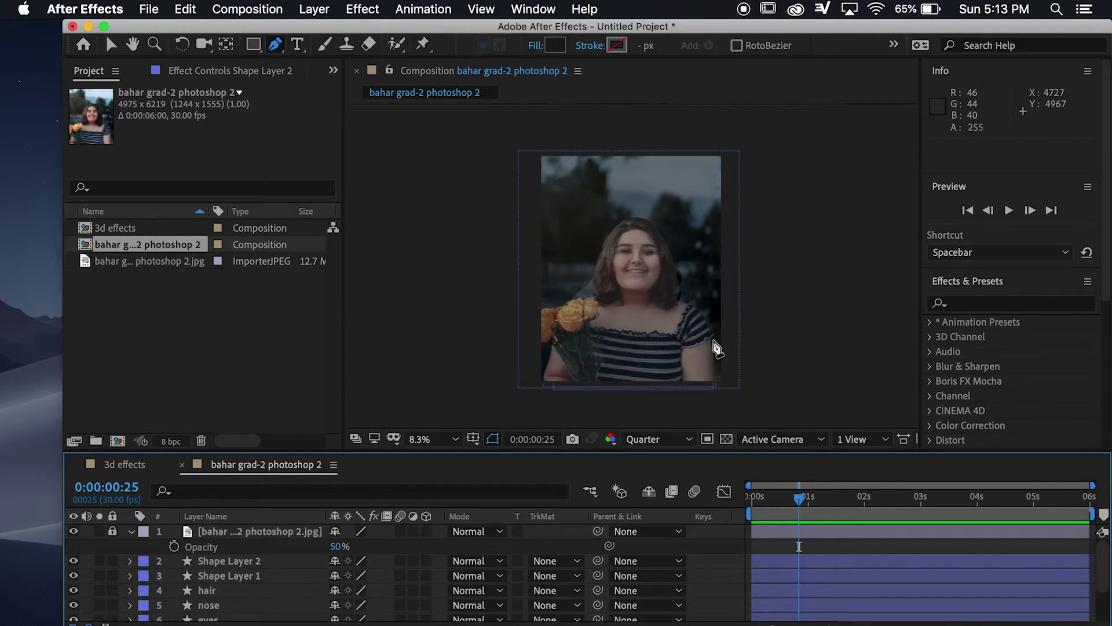
left_click(712, 335)
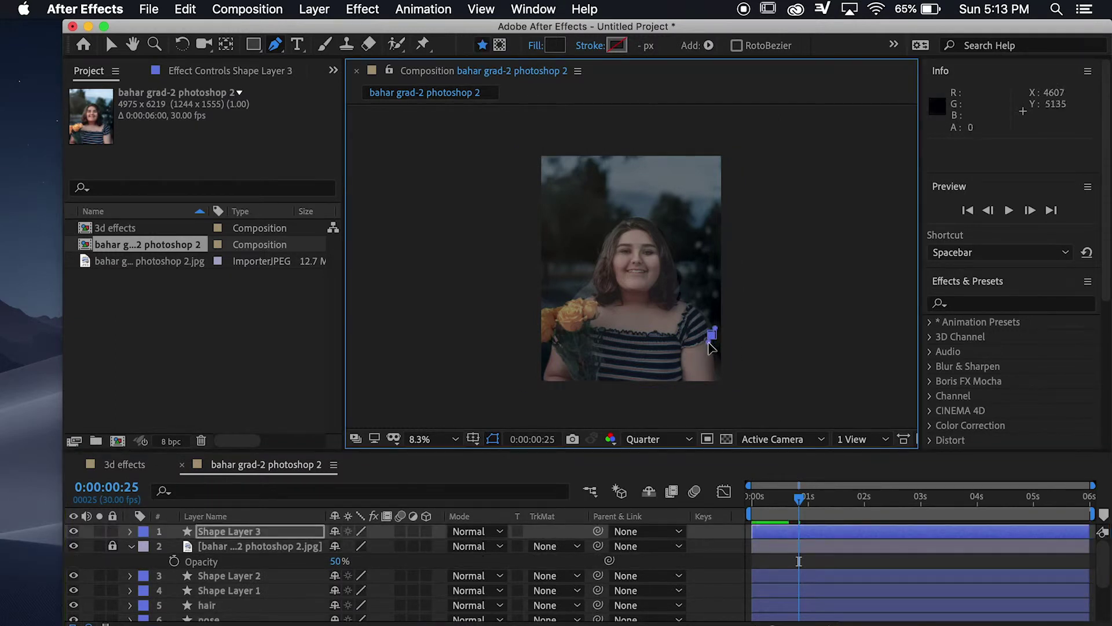
left_click(686, 349)
left_click(683, 374)
left_click(691, 386)
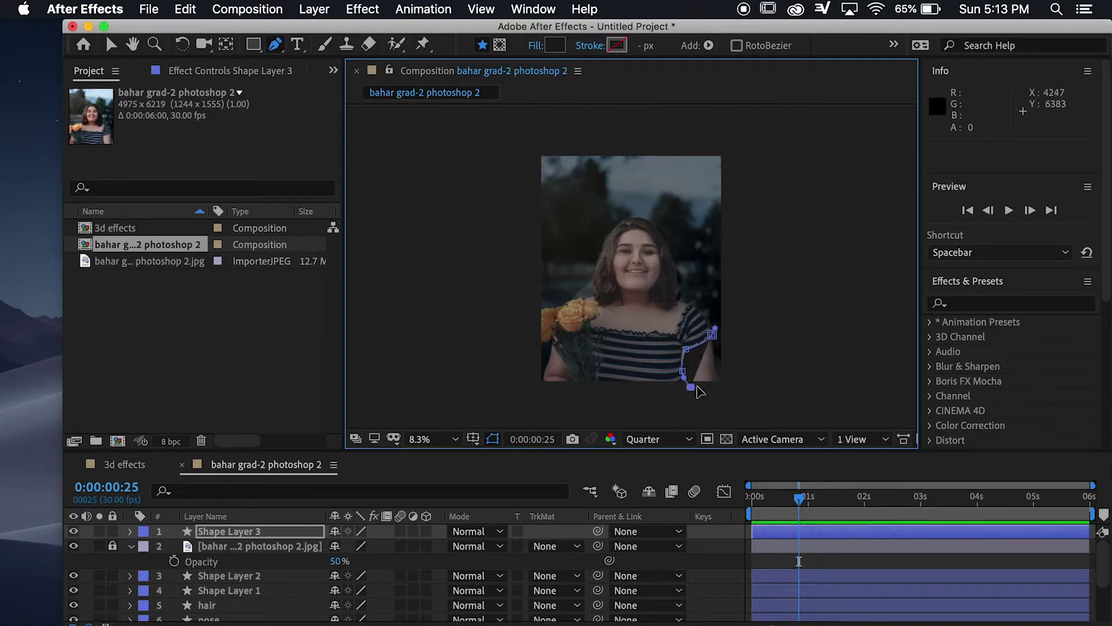
left_click(703, 380)
left_click(703, 362)
mouse_move(712, 335)
left_mouse_down()
mouse_move(712, 349)
mouse_move(710, 336)
left_mouse_up()
Step: On the same shape layer, trace a closed shape over the other bare arm, beneath the flowers at the photo's lower-left corner
left_click_drag(560, 359, 555, 352)
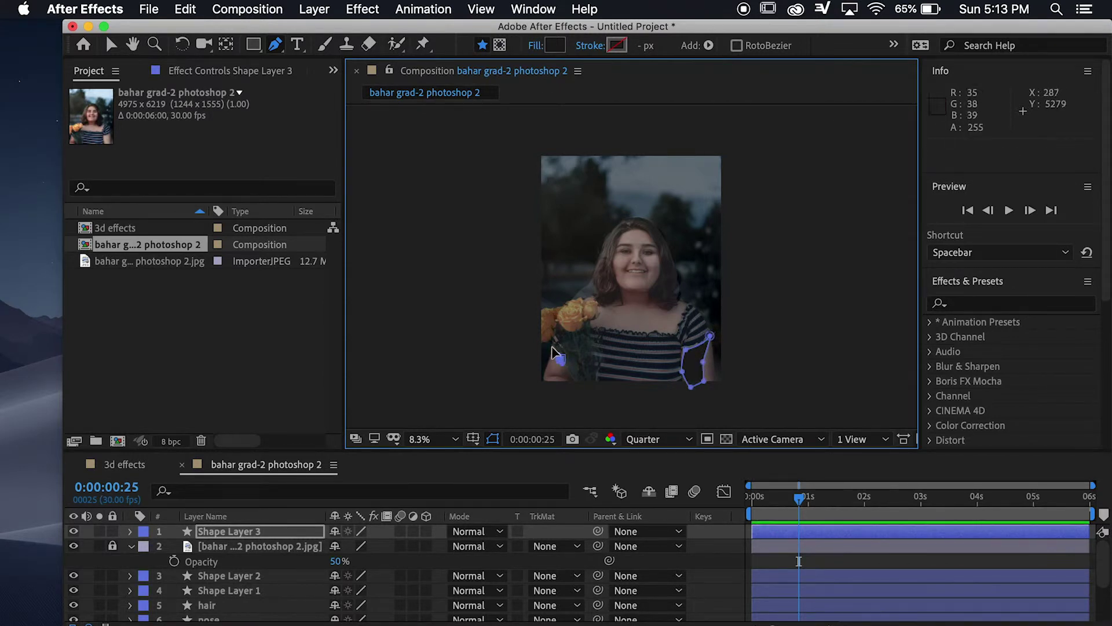
left_click_drag(556, 353, 550, 366)
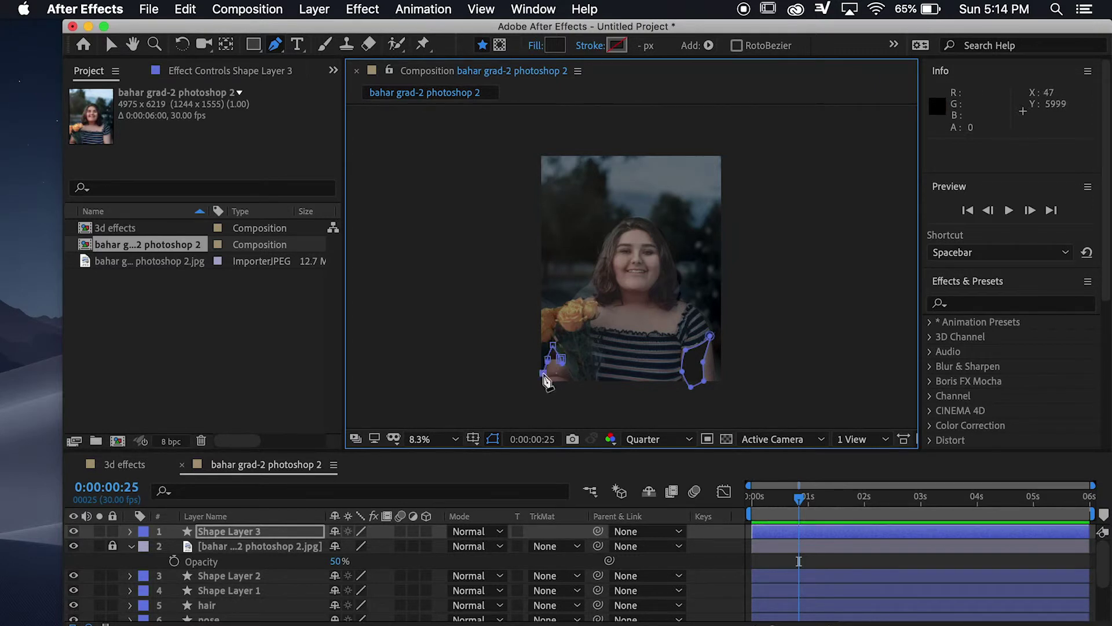
left_click(543, 373)
left_click(549, 384)
left_click(565, 385)
left_click(561, 360)
Step: Trace a closed shape around the orange flowers on the same layer, extending it past the photo's left edge
left_click(583, 315)
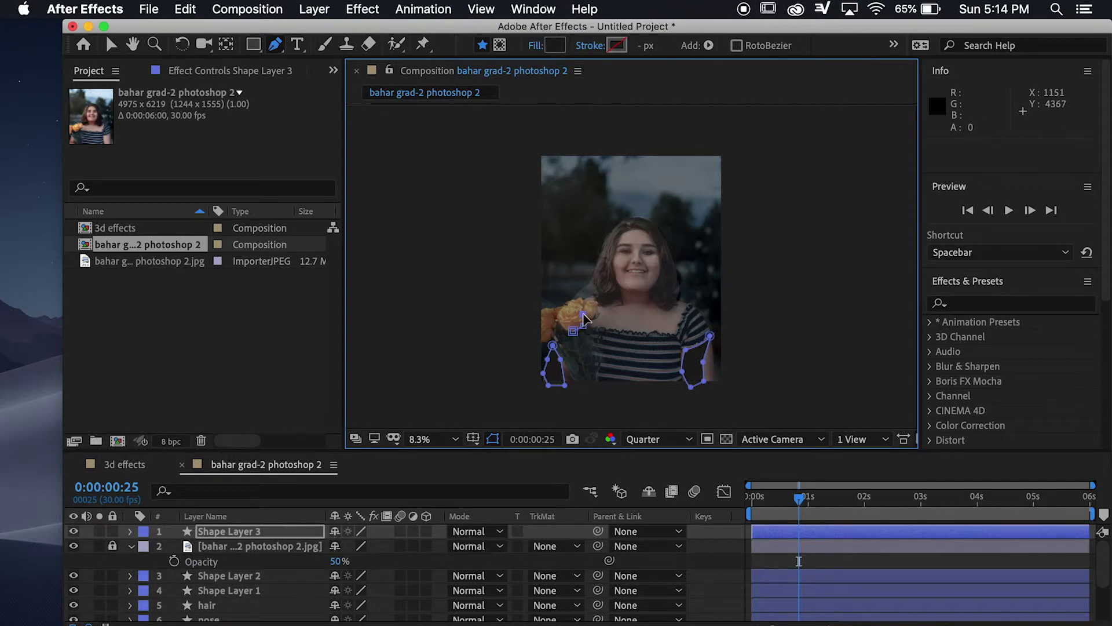
left_click(594, 311)
scroll(597, 304, "up", 1)
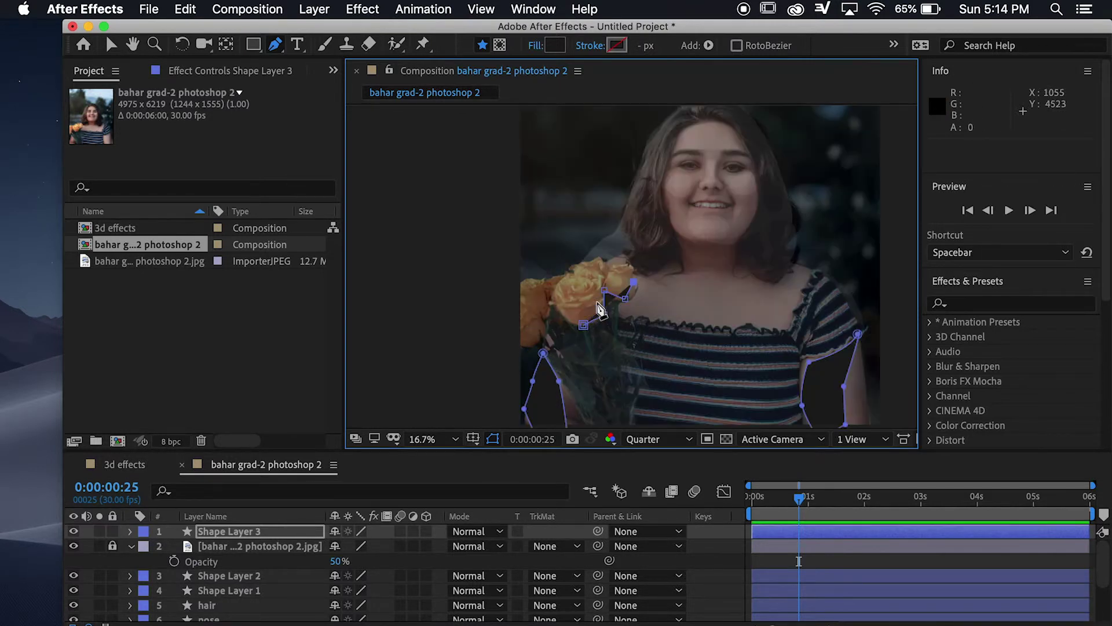
left_click(632, 264)
left_click(603, 262)
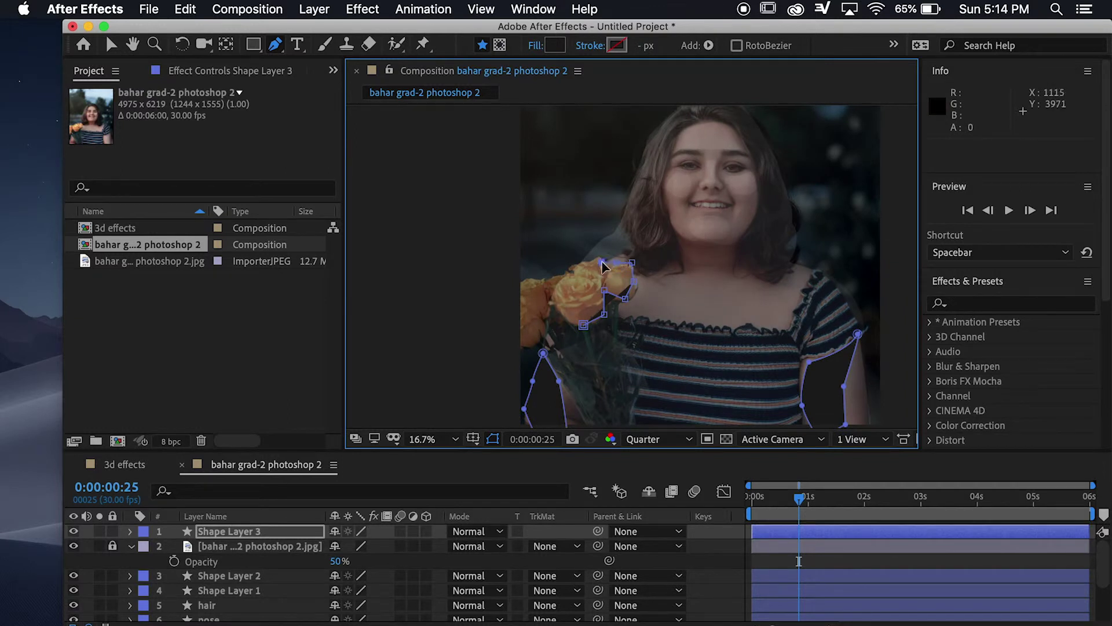
left_click(575, 259)
left_click(550, 276)
left_click(527, 278)
key("comma")
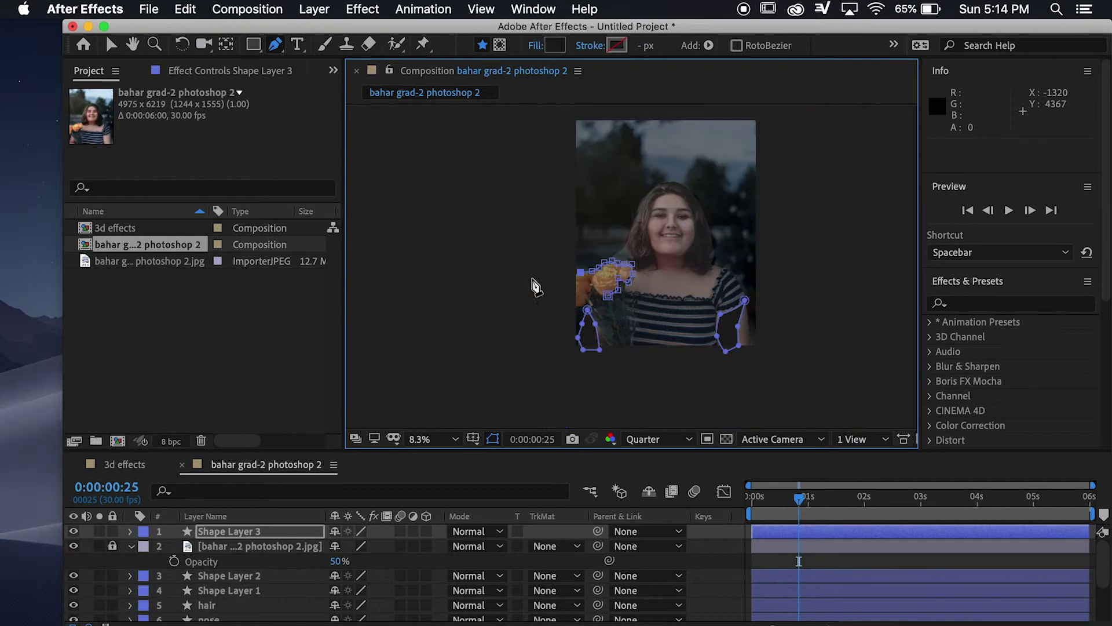
left_click(570, 310)
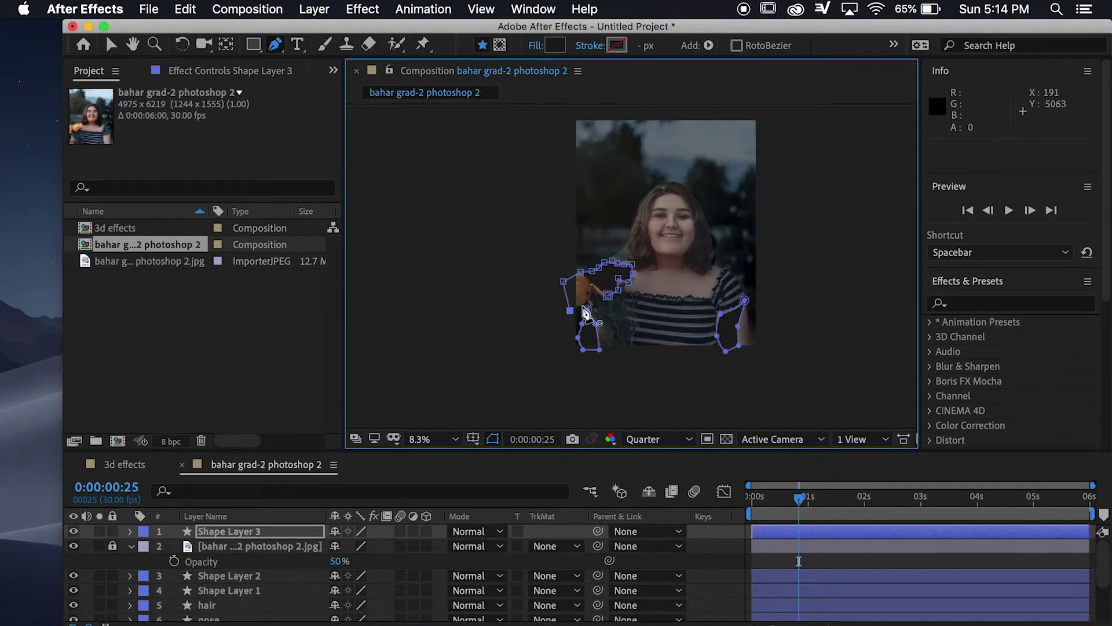
left_click(607, 296)
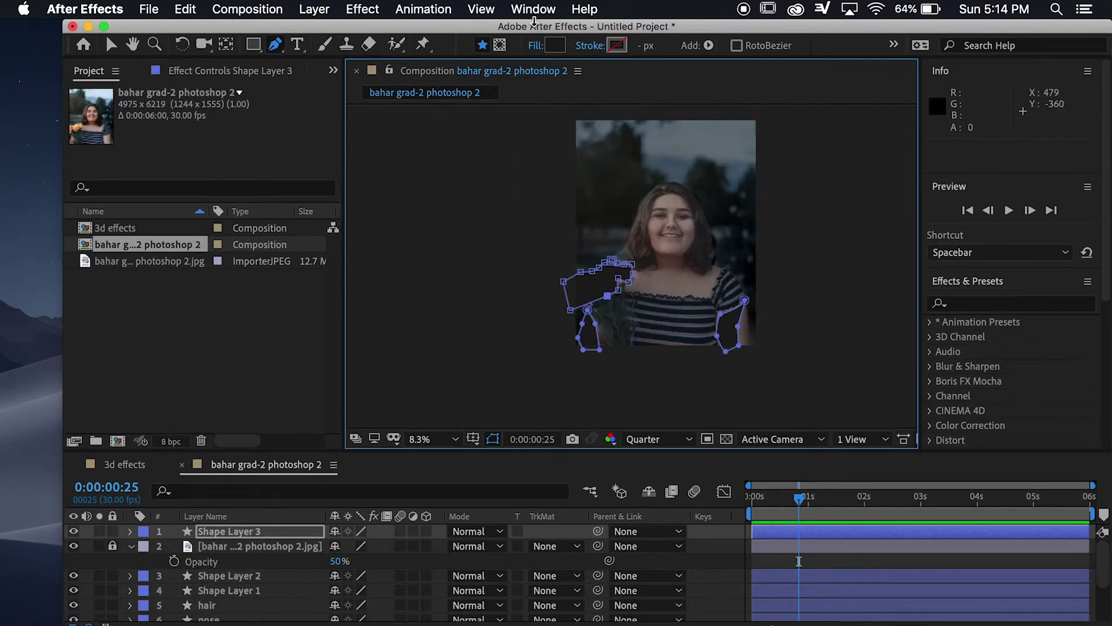
Step: Change the flower shape's fill to dark grey 474646
left_click(555, 46)
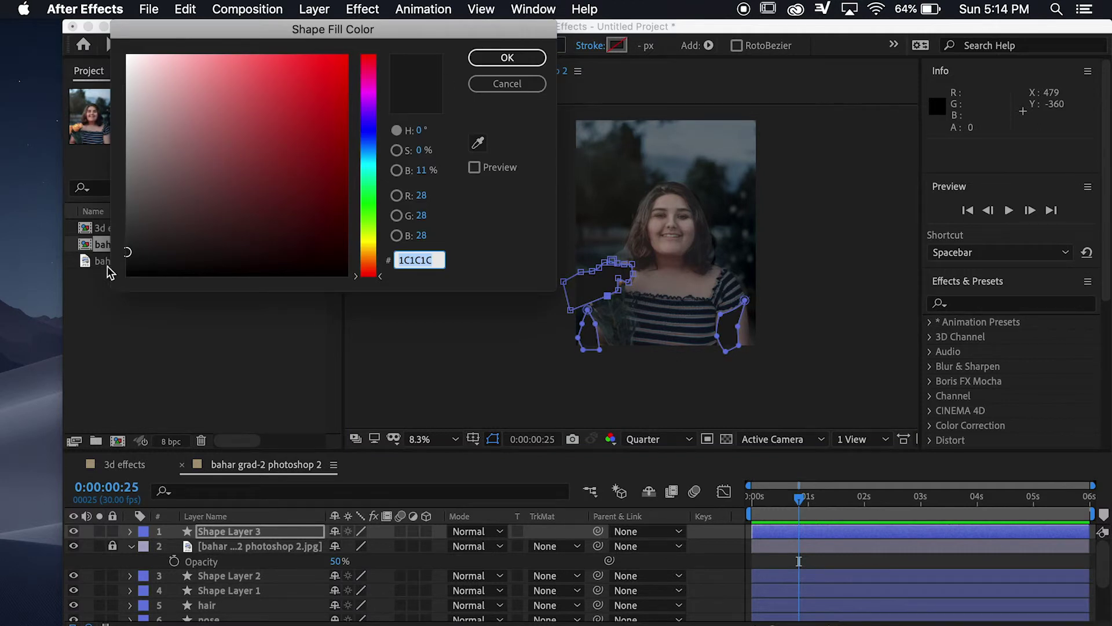
left_click_drag(131, 244, 130, 215)
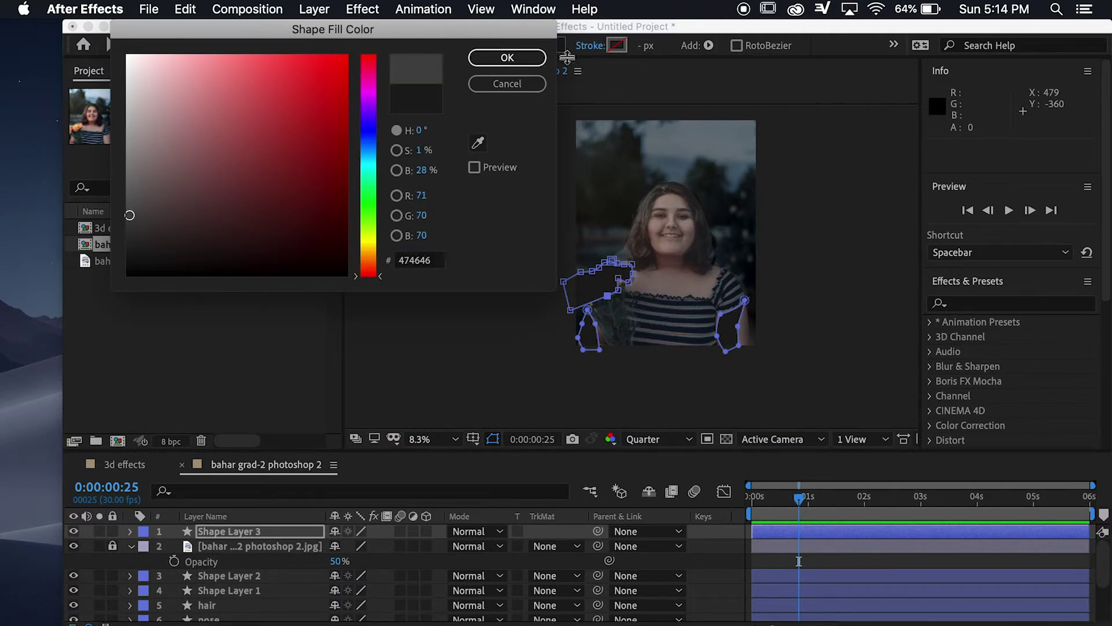
left_click(513, 58)
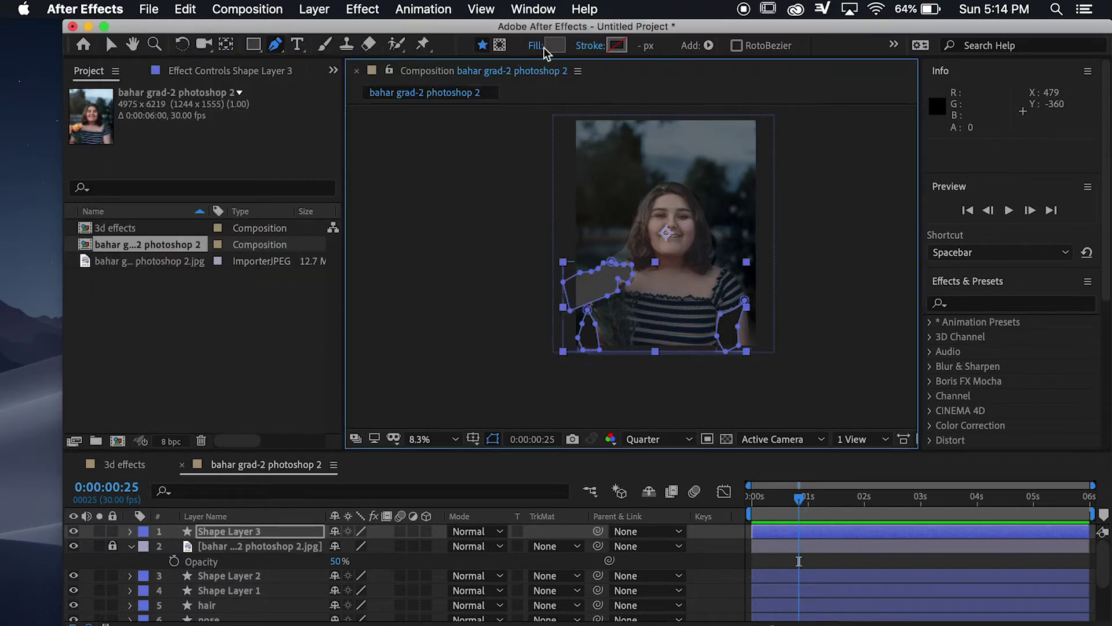
Step: Select the whole layer holding the arm and flower shapes and set its fill to grey 4E4D4D
left_click(222, 533)
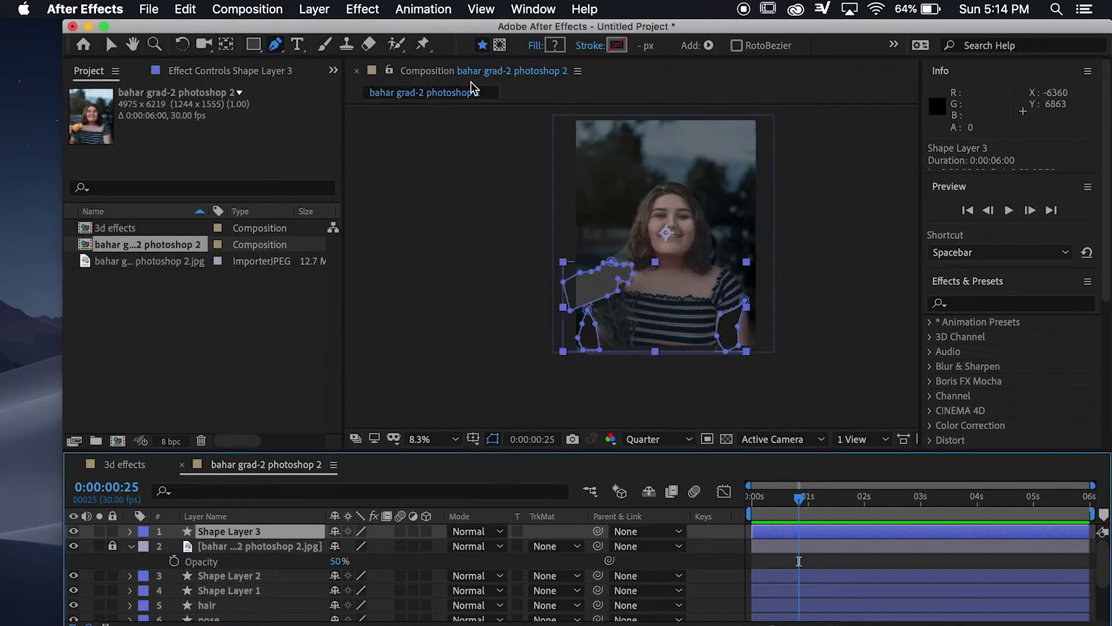
left_click(556, 45)
left_click_drag(130, 215, 130, 210)
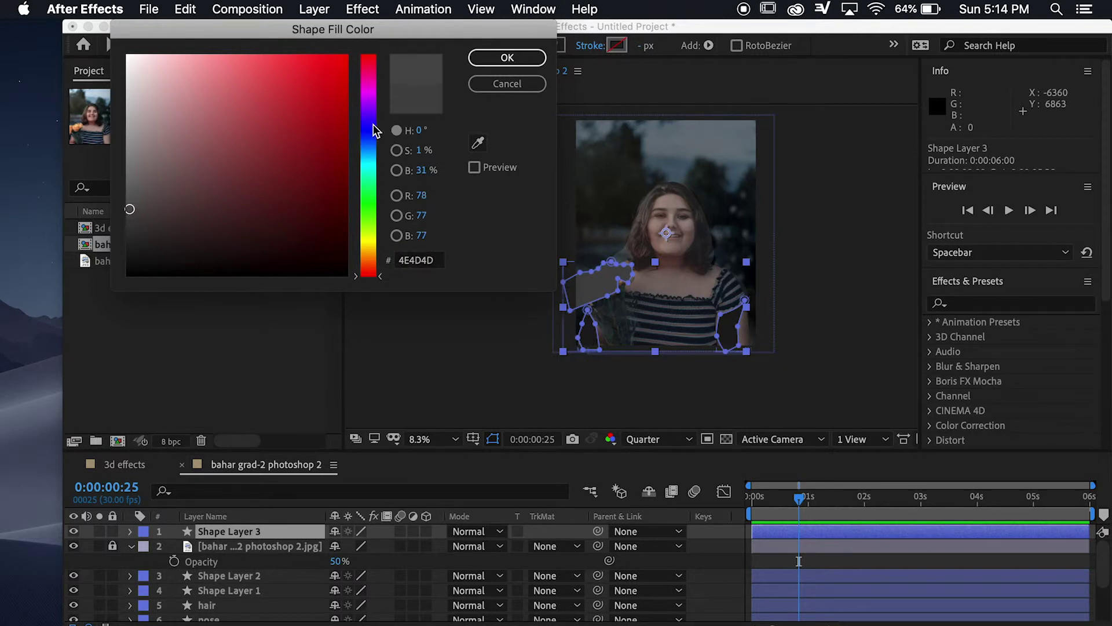
left_click(500, 60)
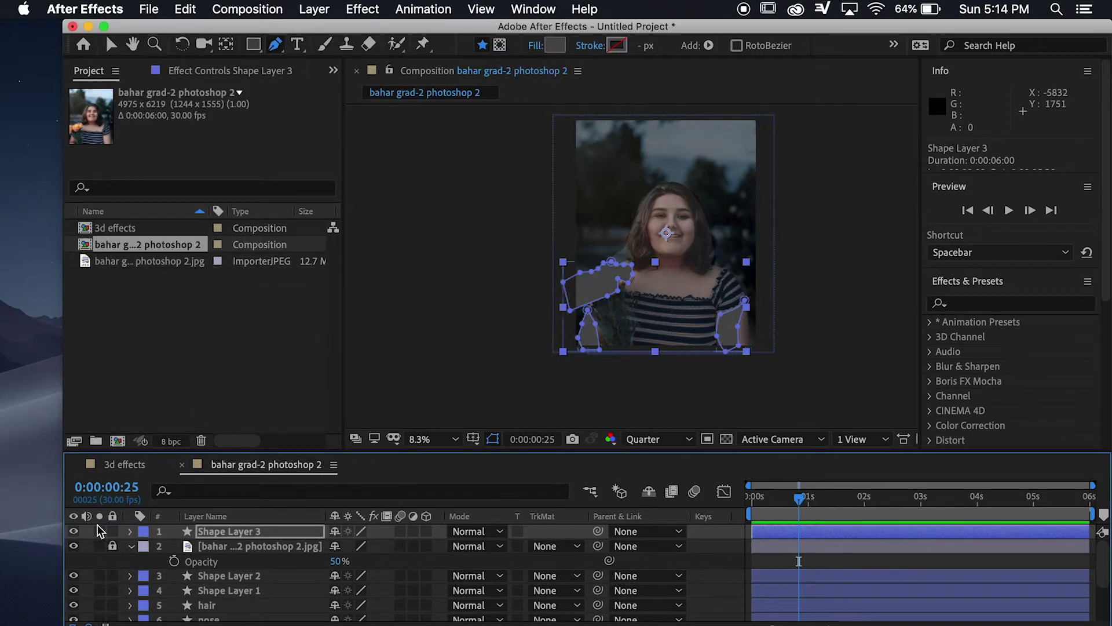
Step: Rename the new shape layer "arms flower" and move it directly beneath the photo layer
right_click(241, 533)
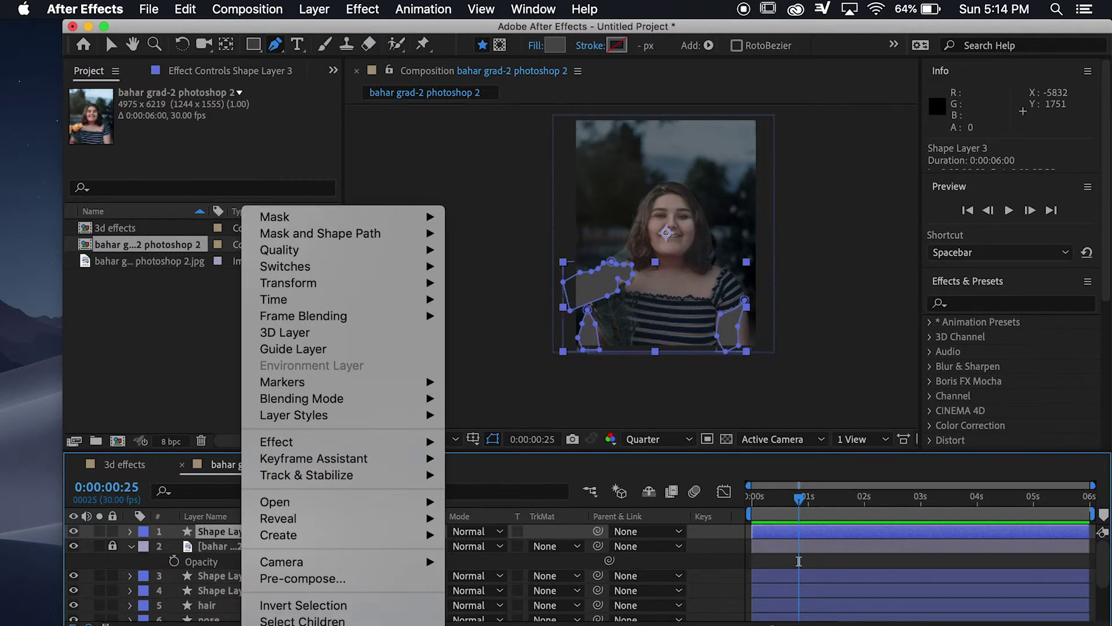
key("Escape")
key("Return")
type("arms flower")
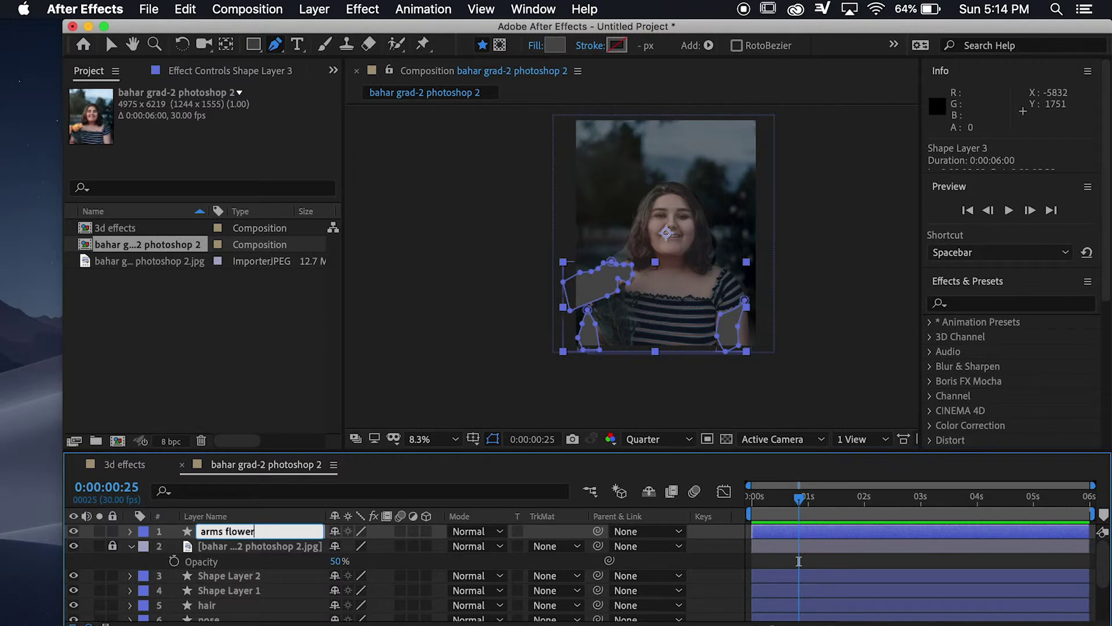
key("Return")
left_click_drag(242, 532, 240, 562)
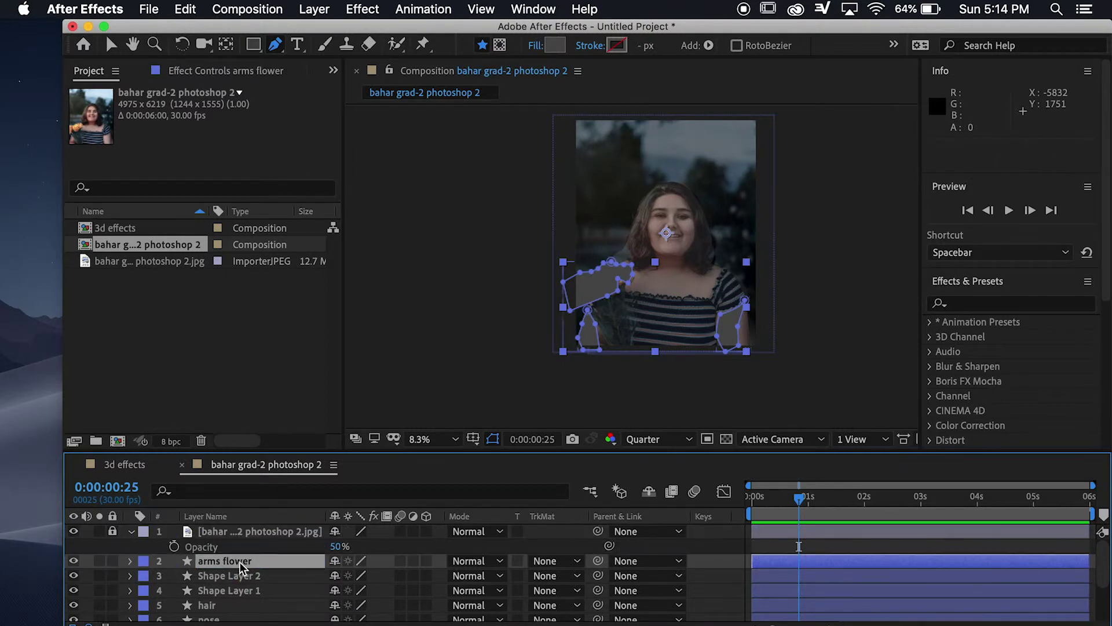
Step: Hide the photo layer and add a new adjustment layer above all the layers of the depth composition
left_click(74, 532)
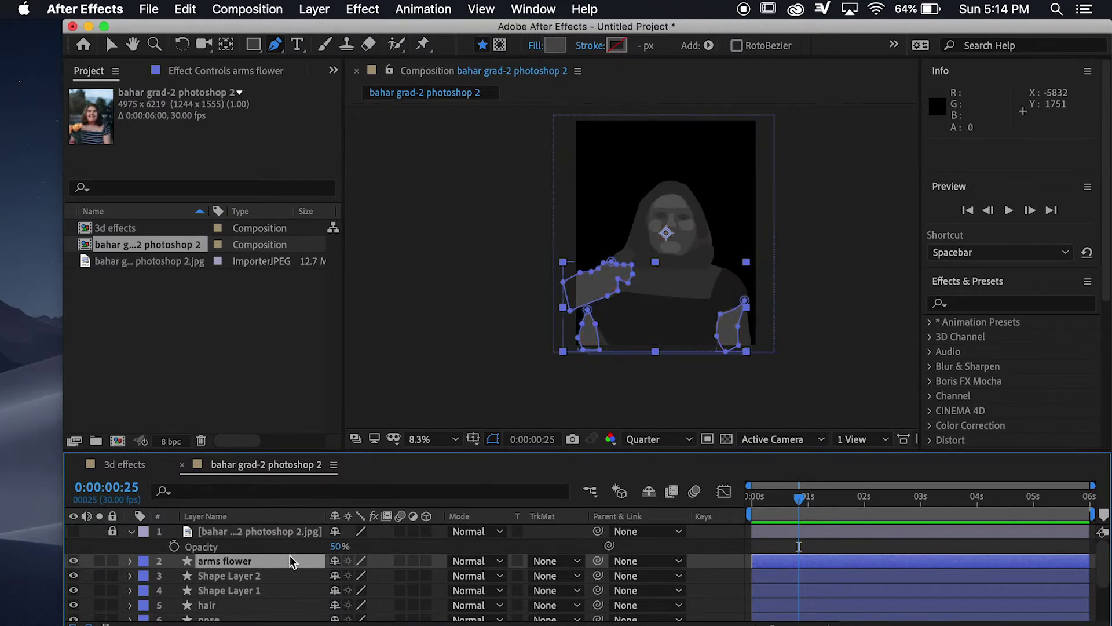
left_click(266, 533)
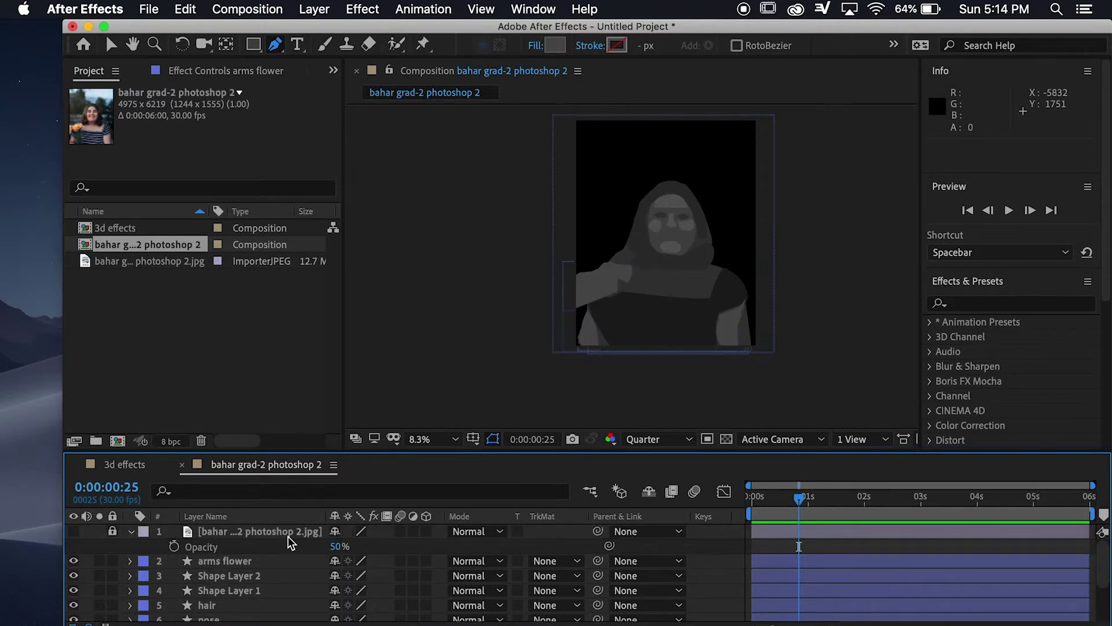
right_click(287, 536)
mouse_move(343, 464)
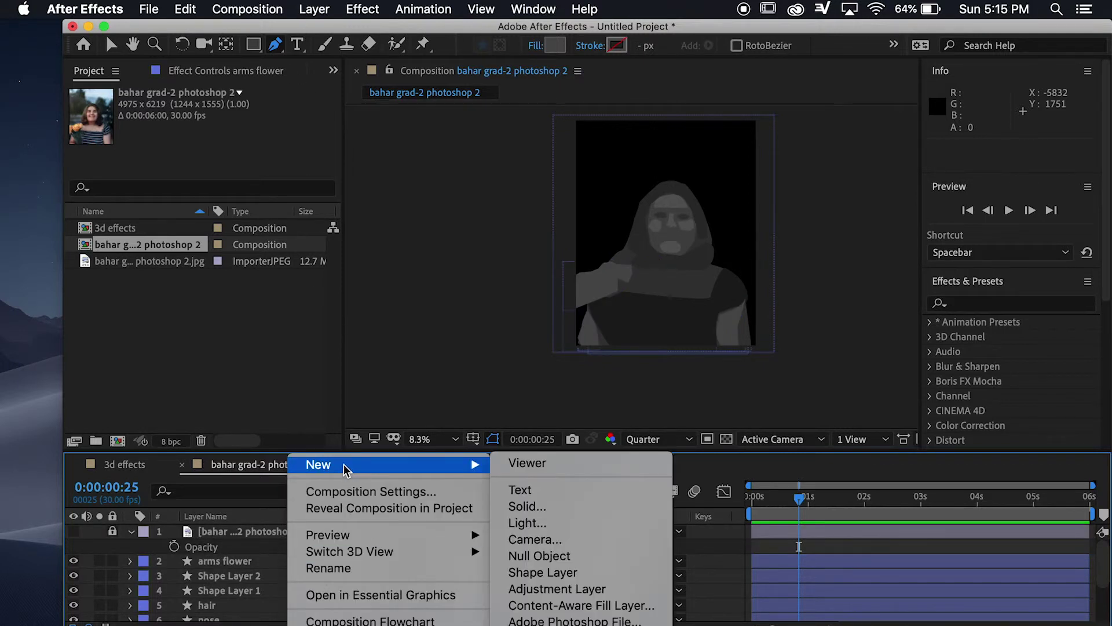
left_click(252, 520)
left_click(301, 10)
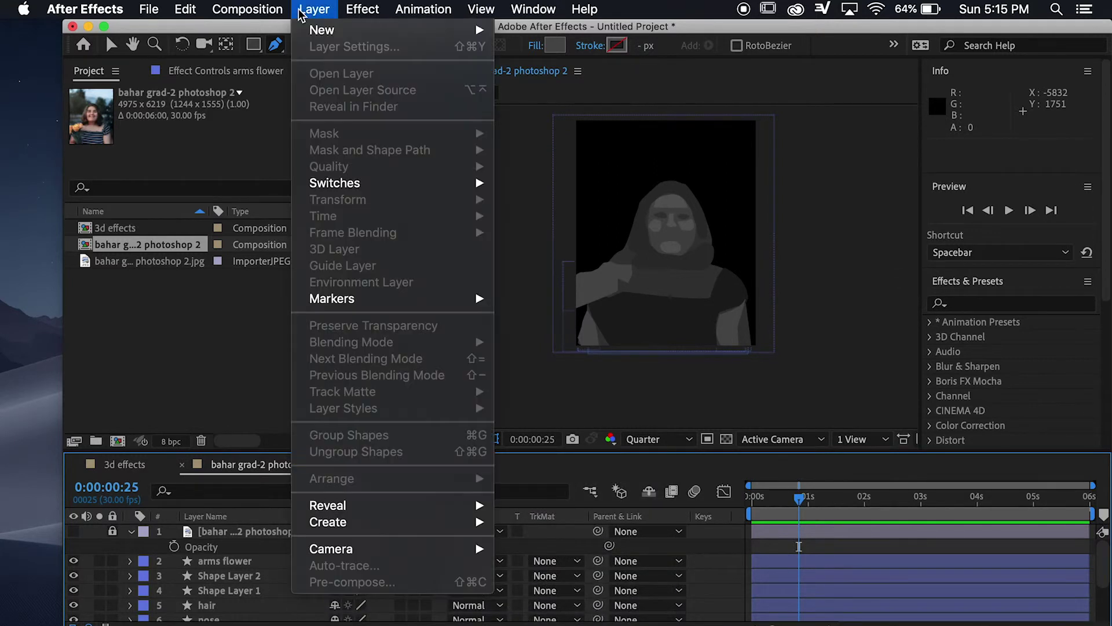
mouse_move(336, 30)
left_click(544, 135)
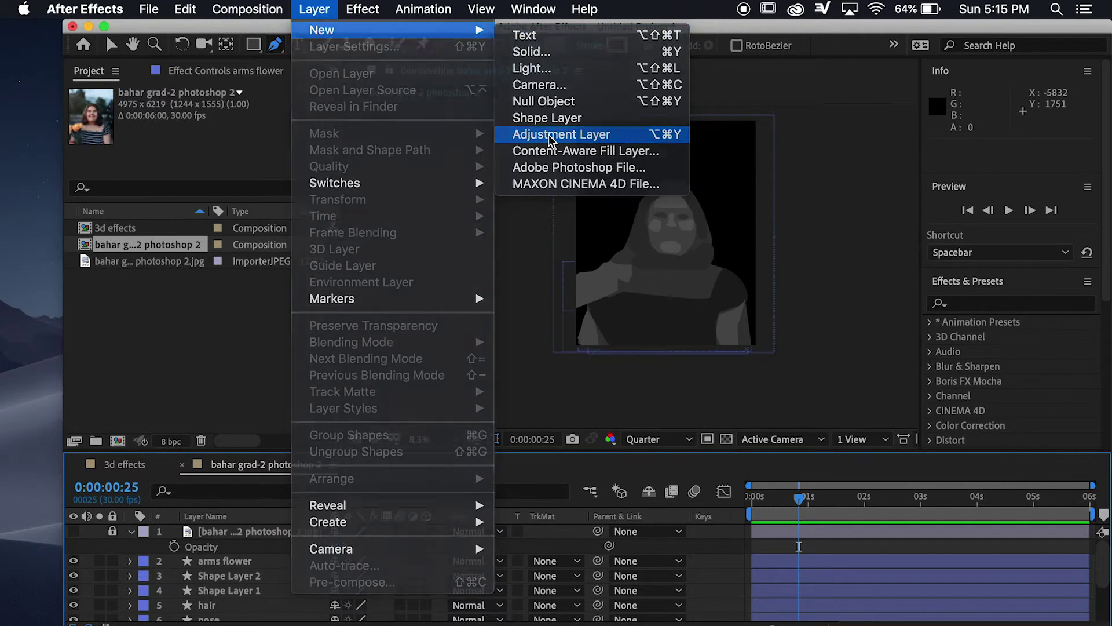
Step: Apply the Fast Box Blur effect to the adjustment layer and set its Blur Radius to 100
left_click(1054, 298)
type("fast")
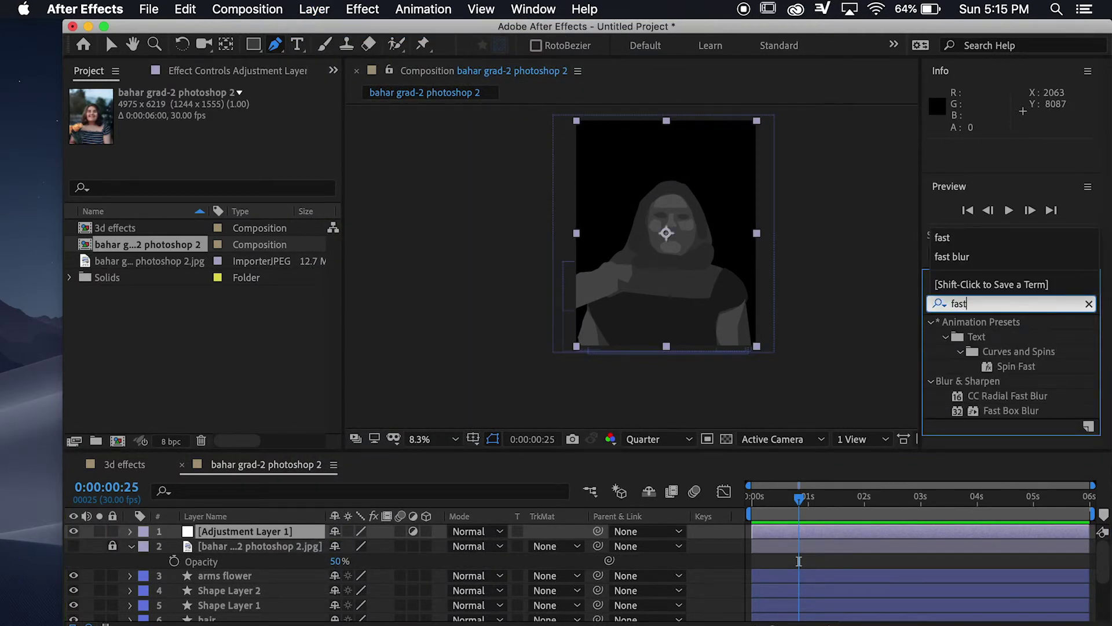
left_click_drag(1018, 413, 898, 532)
key("v")
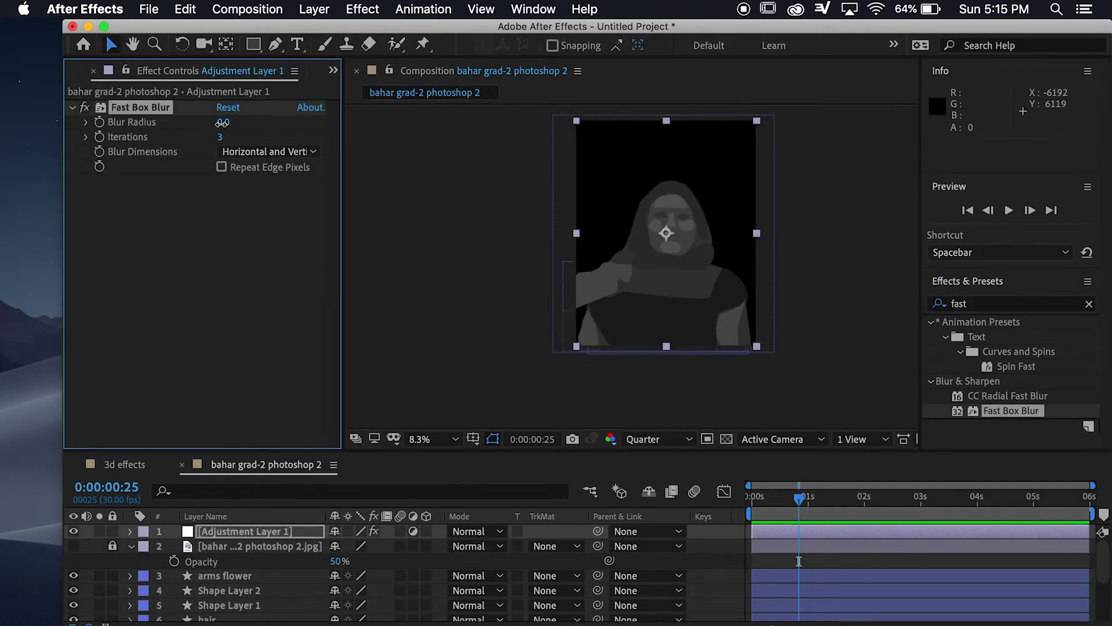
left_click_drag(275, 117, 319, 118)
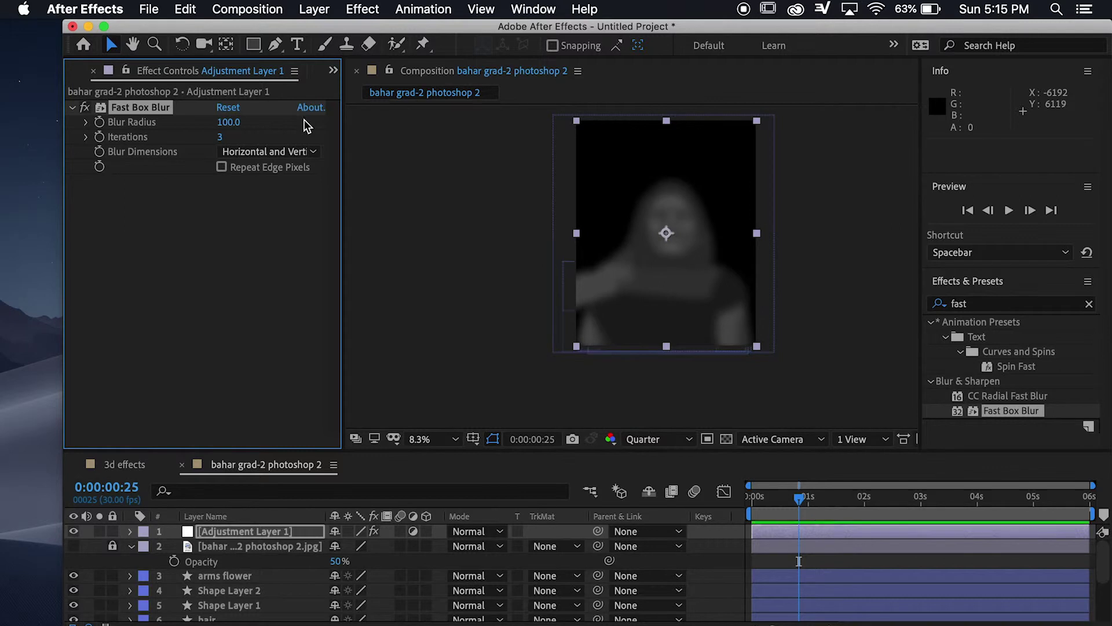
Step: Return the playhead to the start, open the 3d effects composition, and add the portrait JPG to it as a layer
left_click(750, 499)
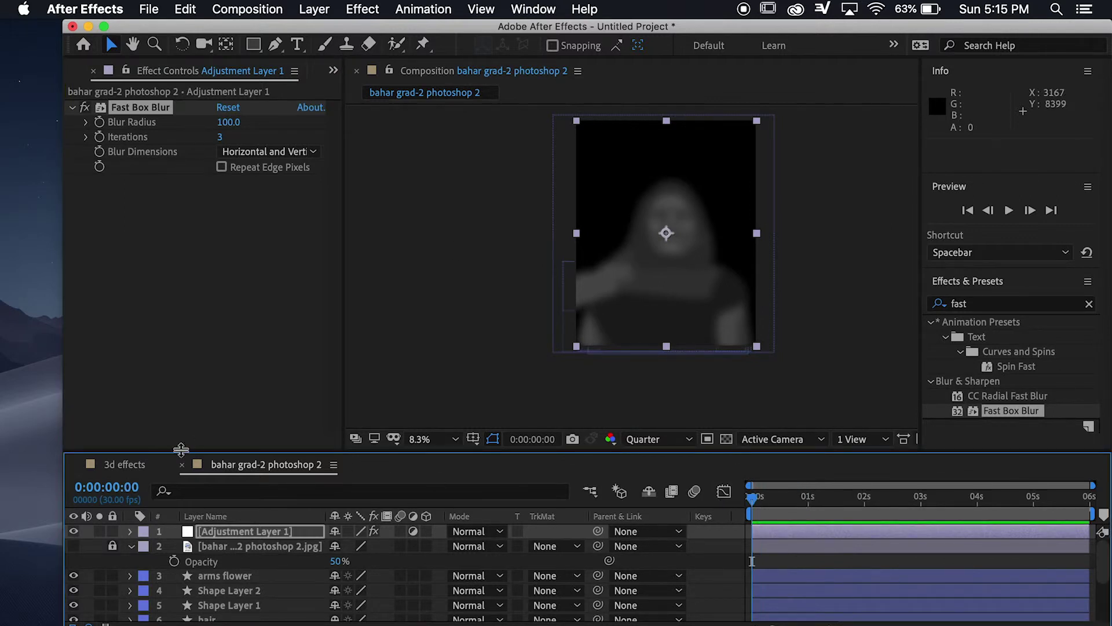
left_click(123, 466)
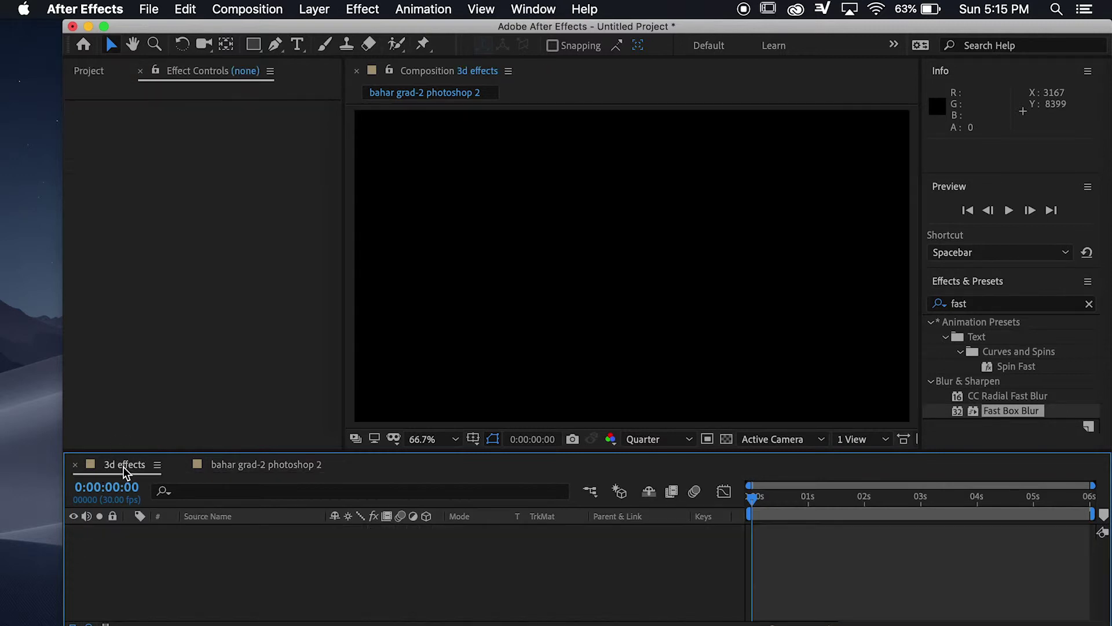
left_click(197, 186)
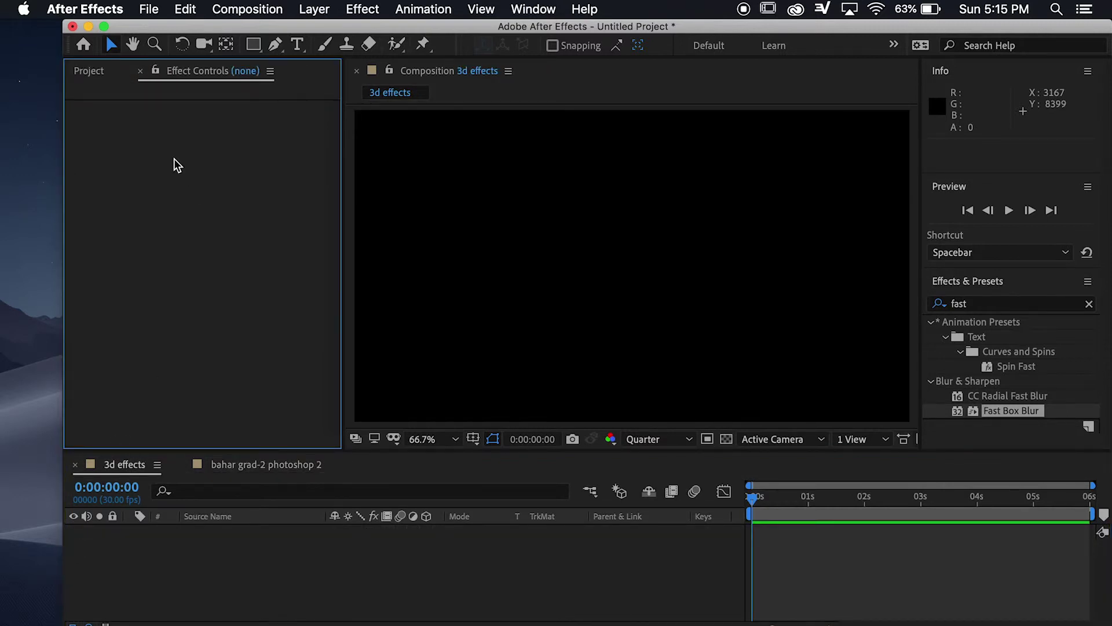
left_click(90, 72)
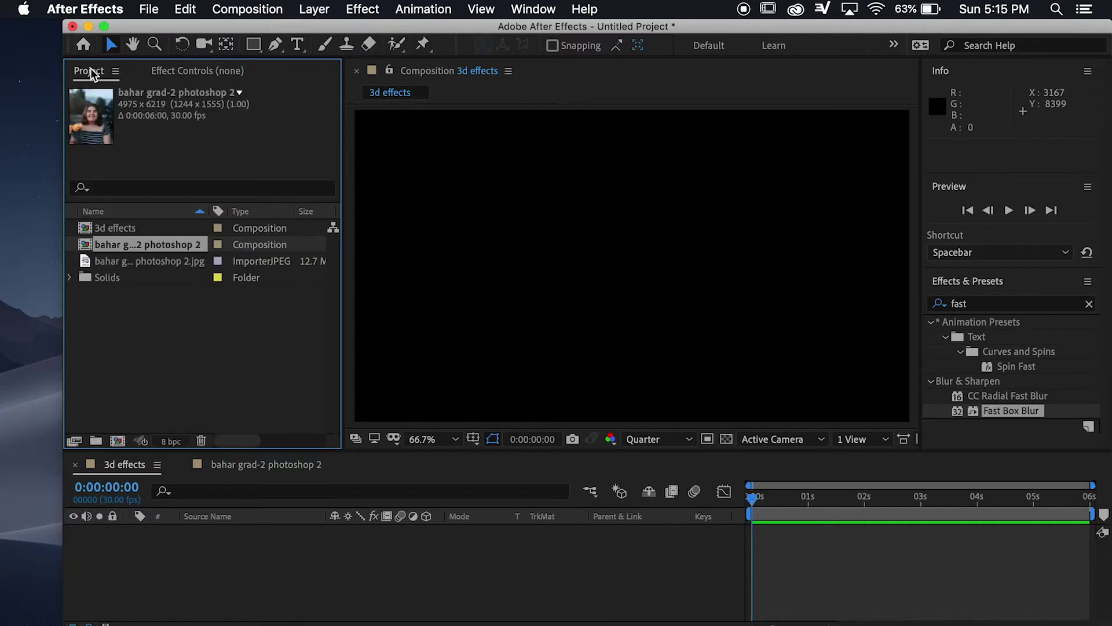
left_click(180, 395)
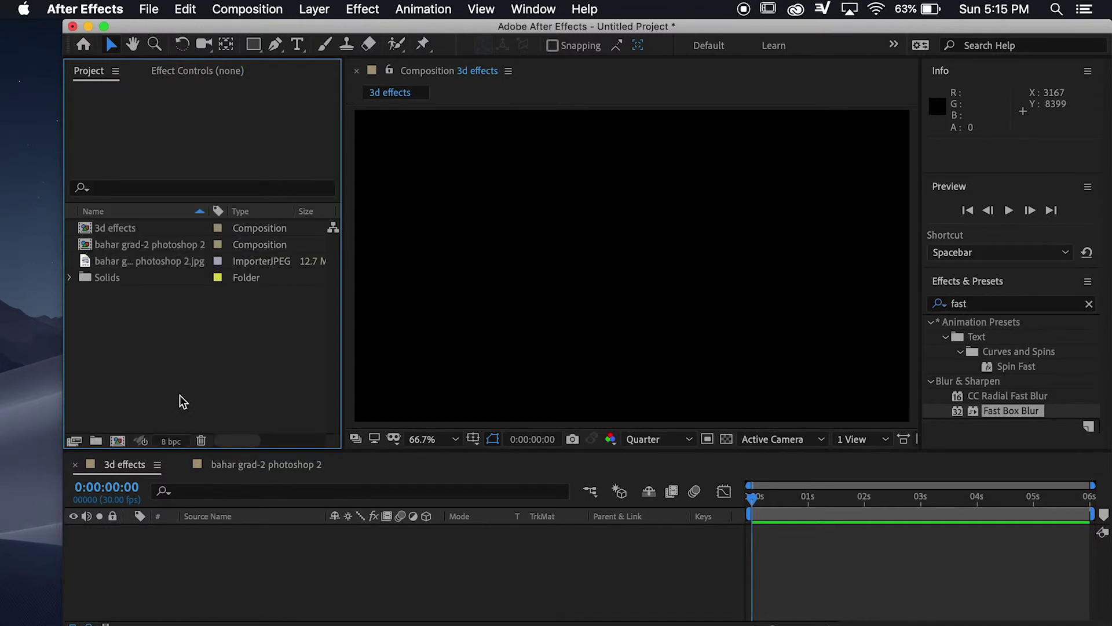
left_click(135, 266)
left_click_drag(133, 261, 130, 547)
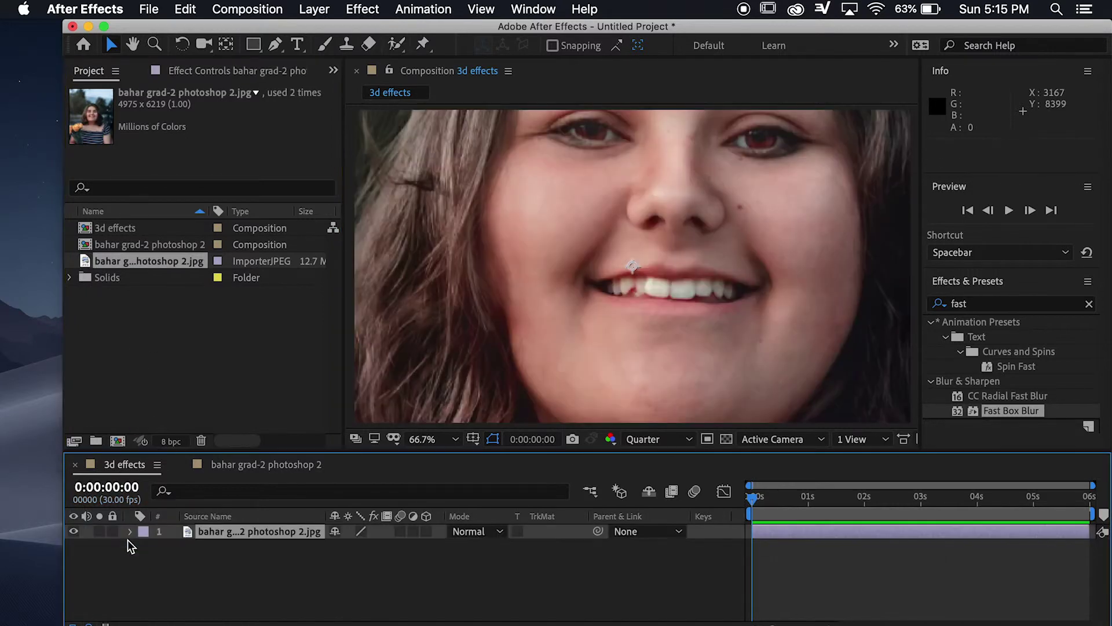
Step: Try the Fit to Comp transform on the portrait layer in the 3d effects composition, and undo it
right_click(268, 534)
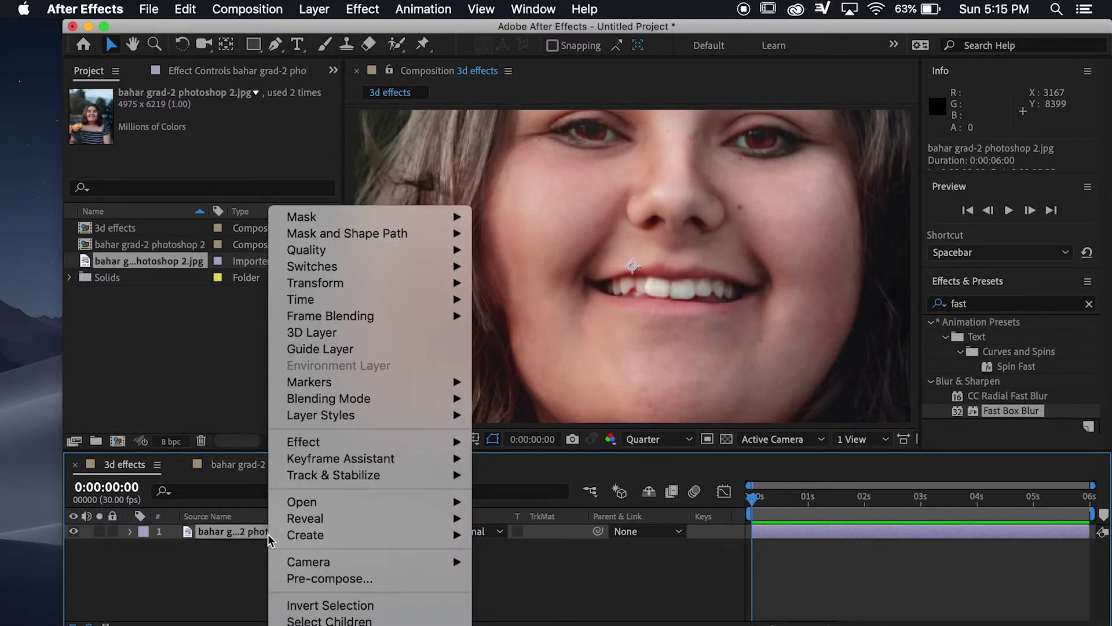
mouse_move(342, 523)
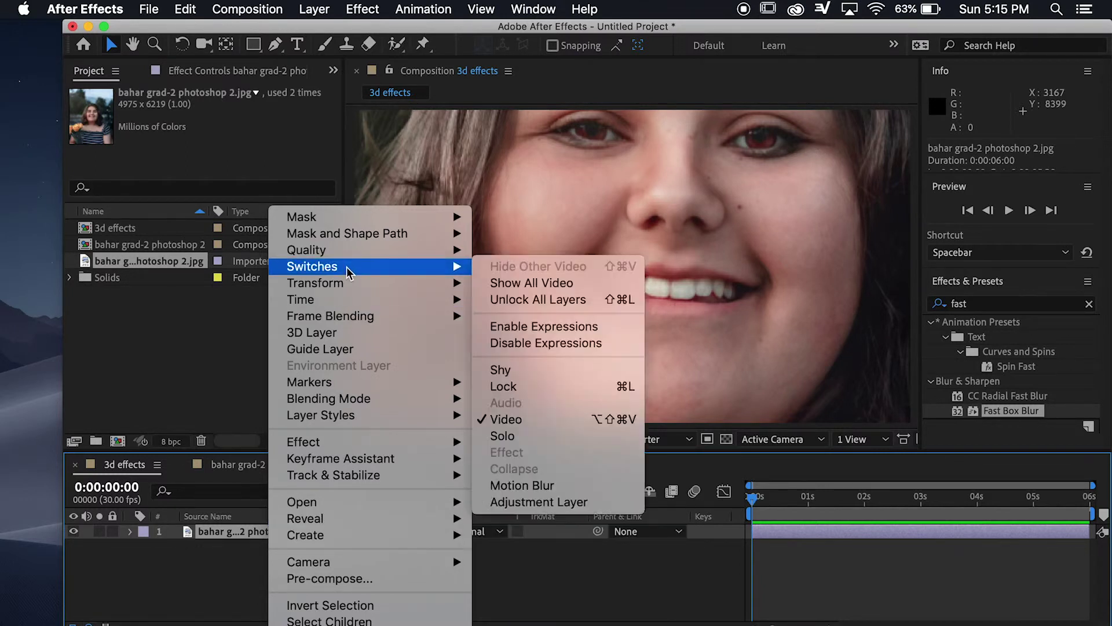
mouse_move(346, 285)
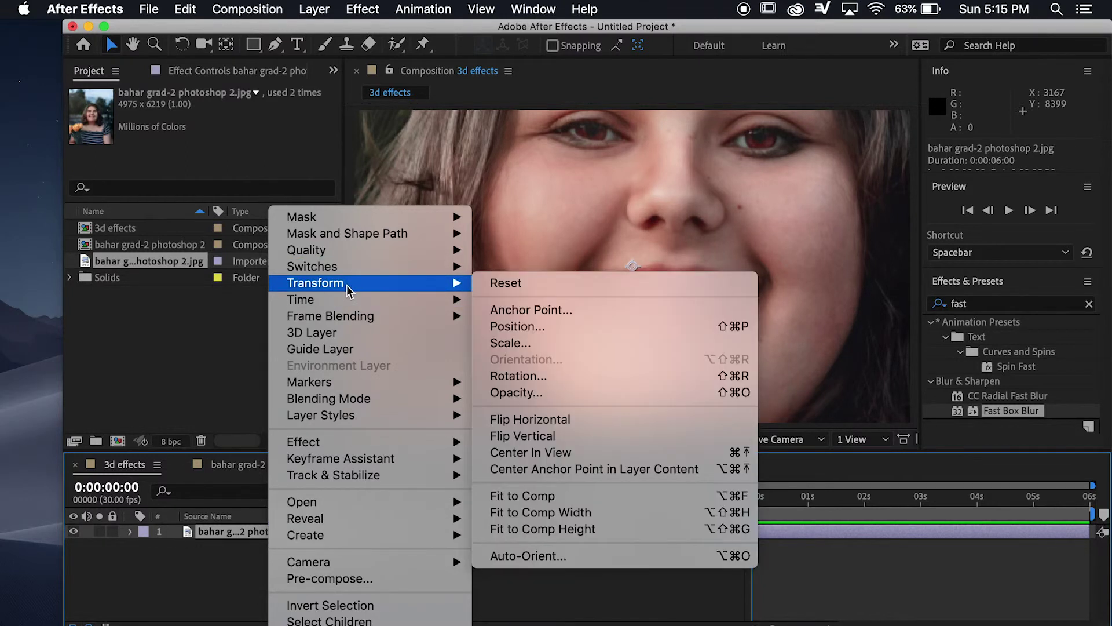
left_click(607, 496)
key("super+z")
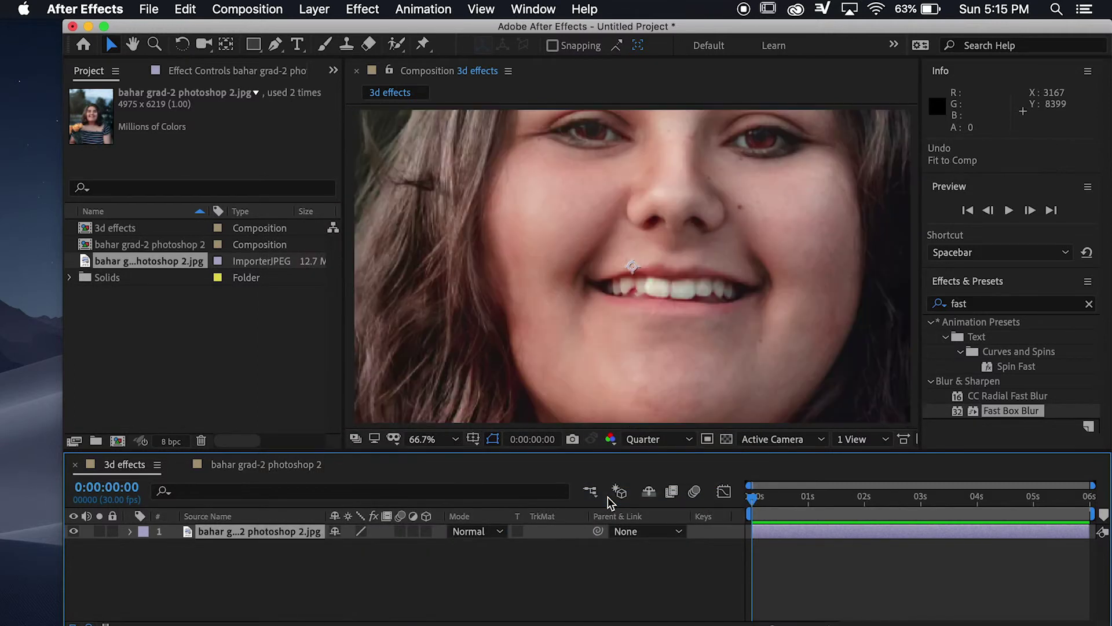
Step: Scale the portrait layer to 39% in the 3d effects composition
key("s")
left_click_drag(355, 547, 304, 551)
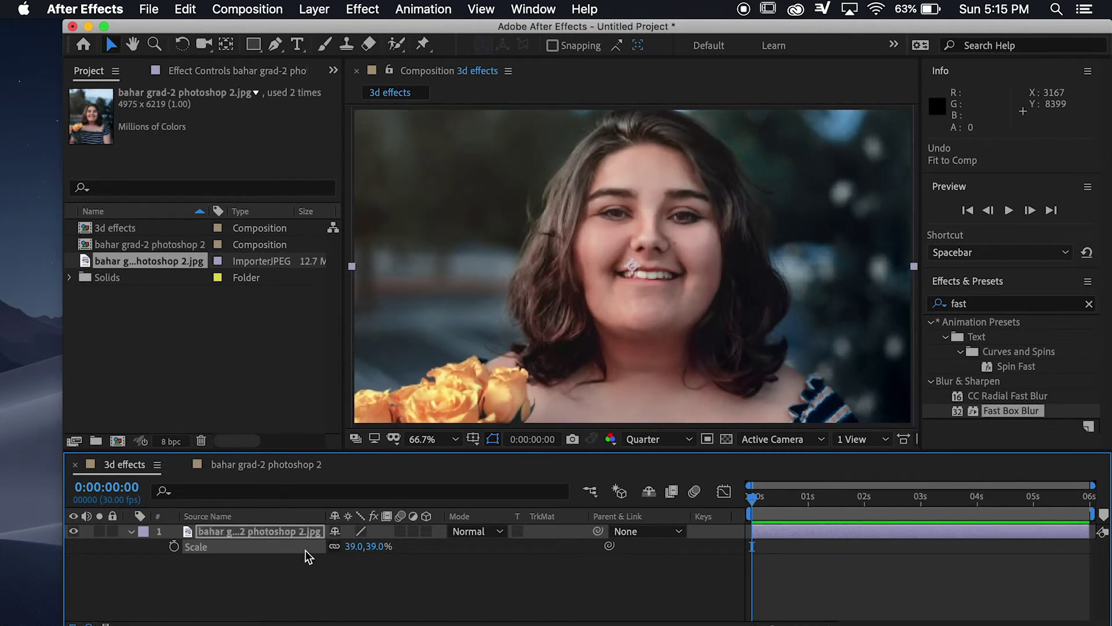
left_click(311, 589)
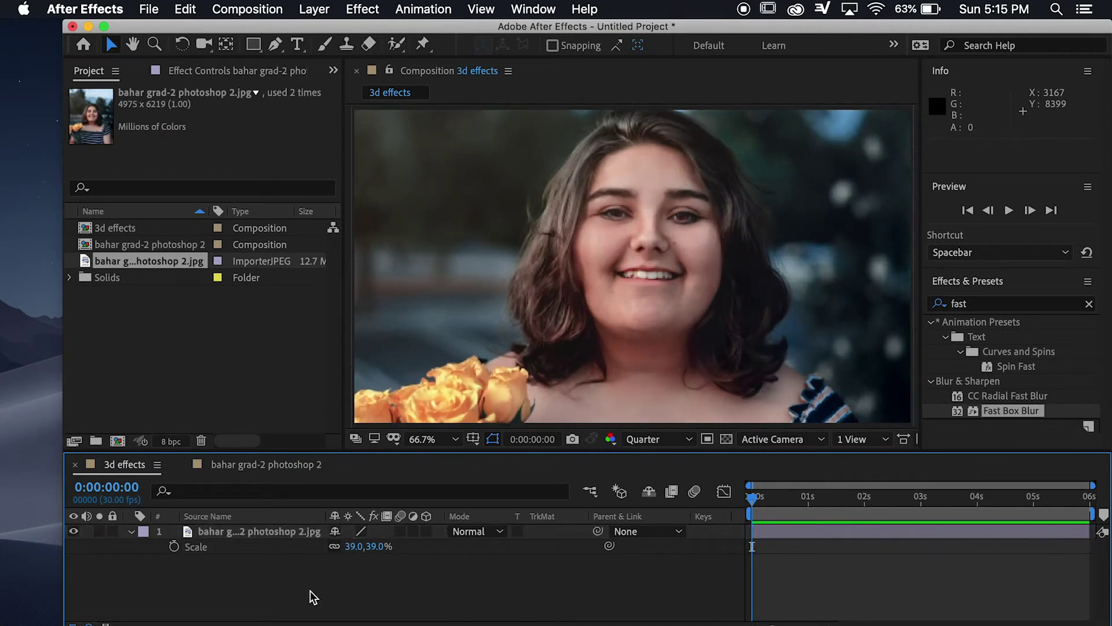
Step: Add the depth map composition beneath the portrait layer and hide it
left_click(161, 291)
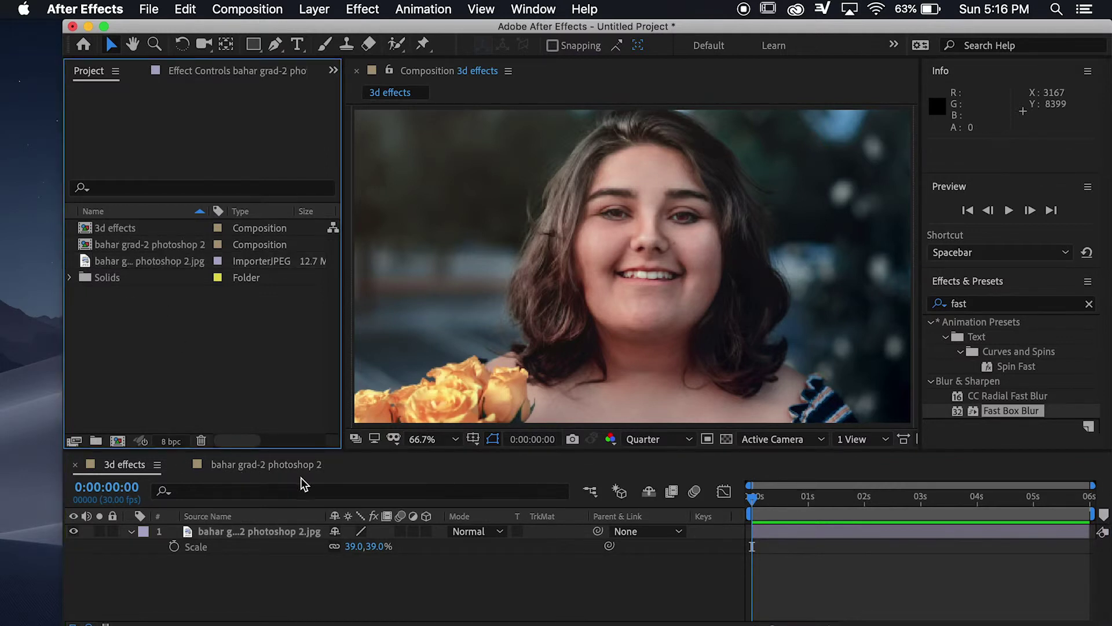
left_click(149, 244)
left_click_drag(147, 238, 112, 569)
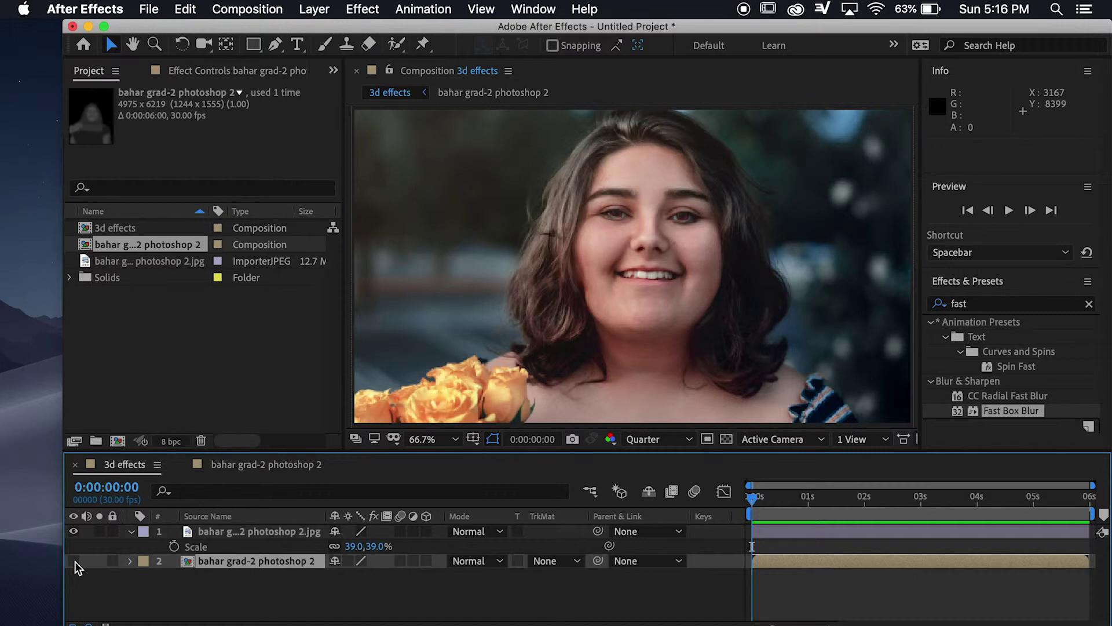
Step: Search the effects for "map" and apply the Displacement Map effect to the portrait layer
left_click(1089, 304)
left_click(1055, 307)
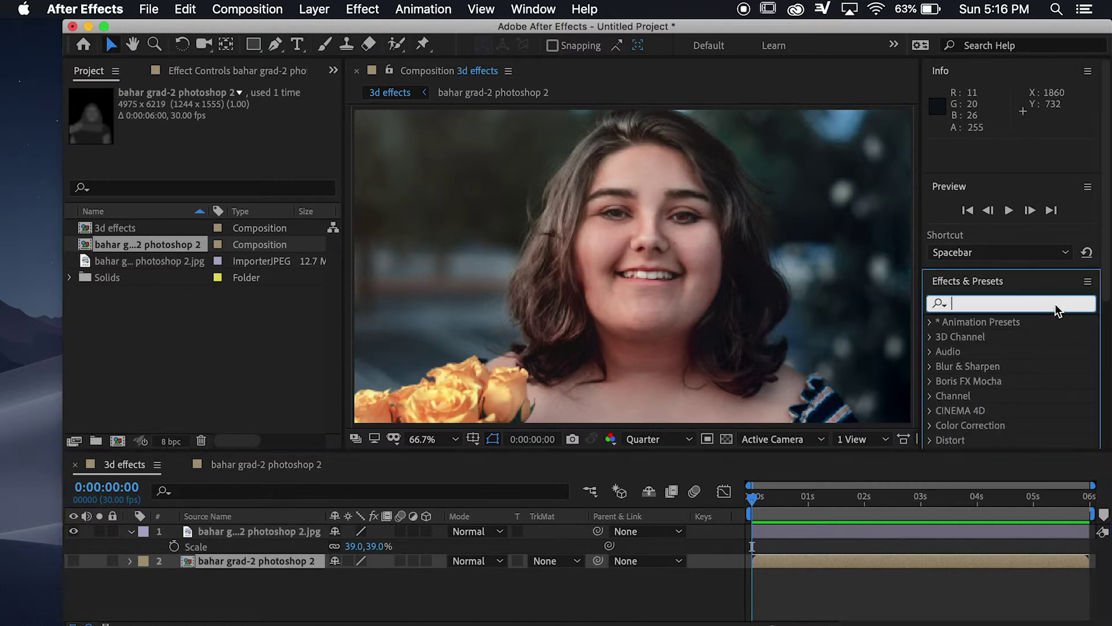
type("map")
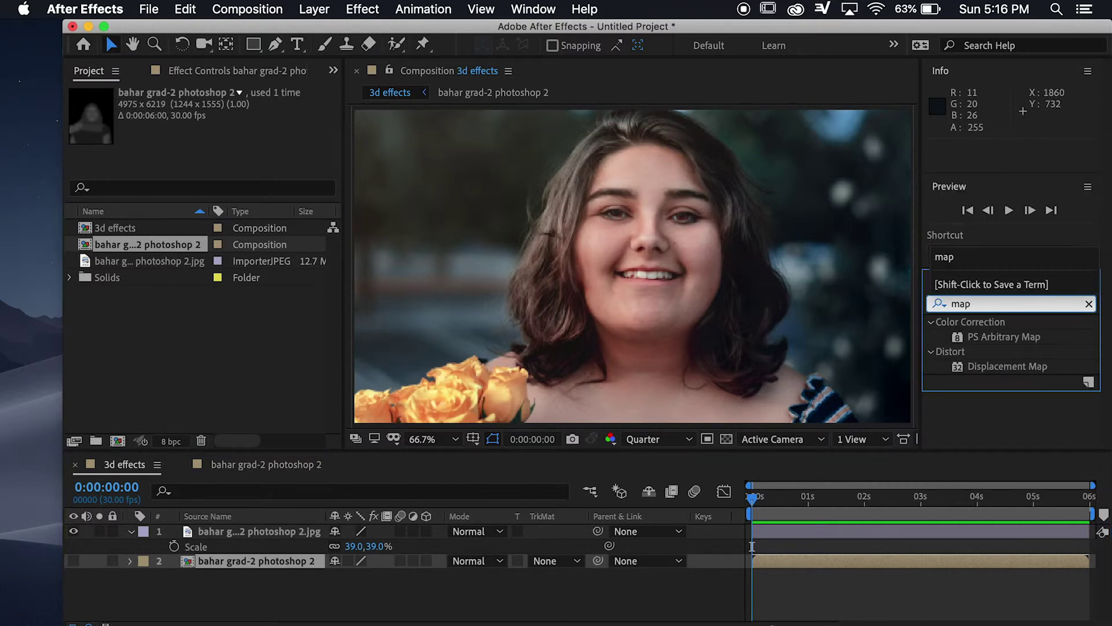
left_click(1020, 369)
left_click_drag(1003, 370, 842, 533)
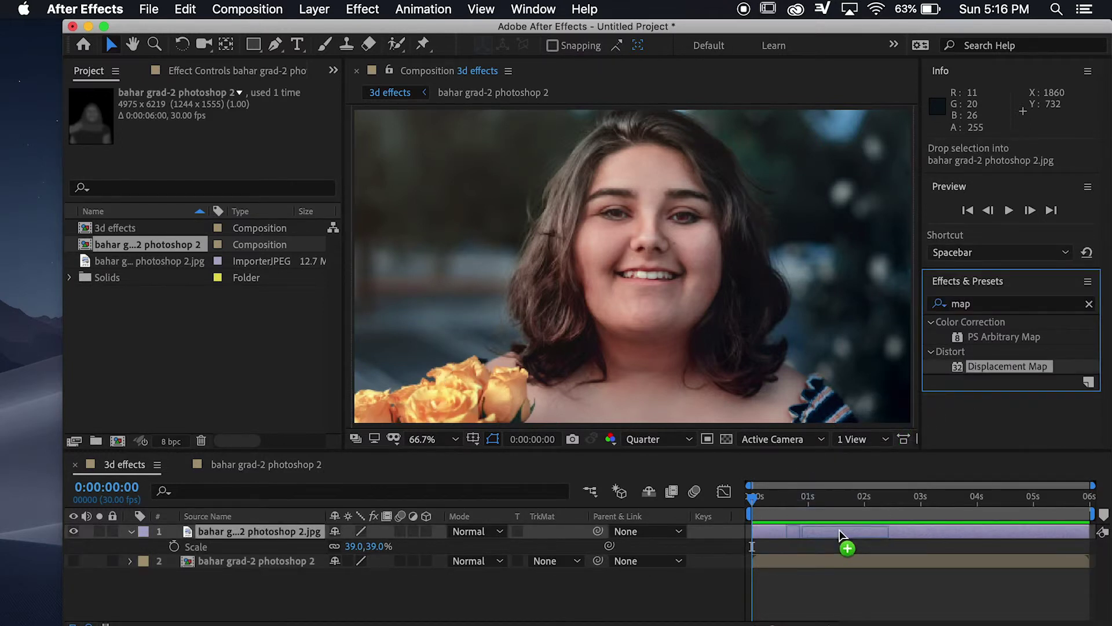
left_click_drag(840, 530, 842, 531)
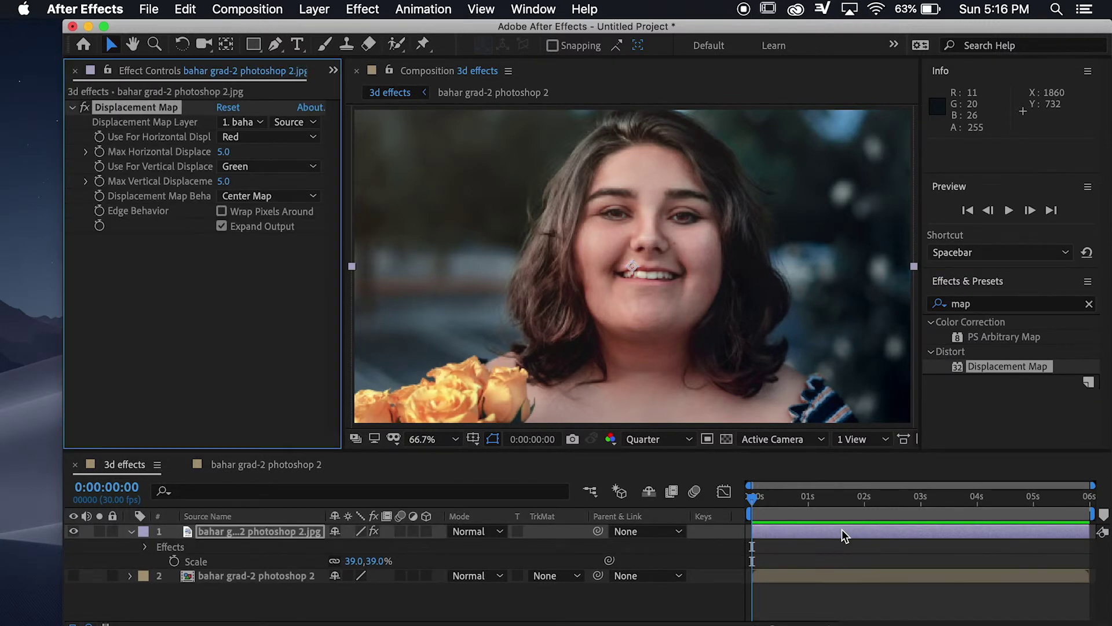
Step: Use the depth composition as the Displacement Map Layer and set both horizontal and vertical displacement to use Luminance
left_click(237, 314)
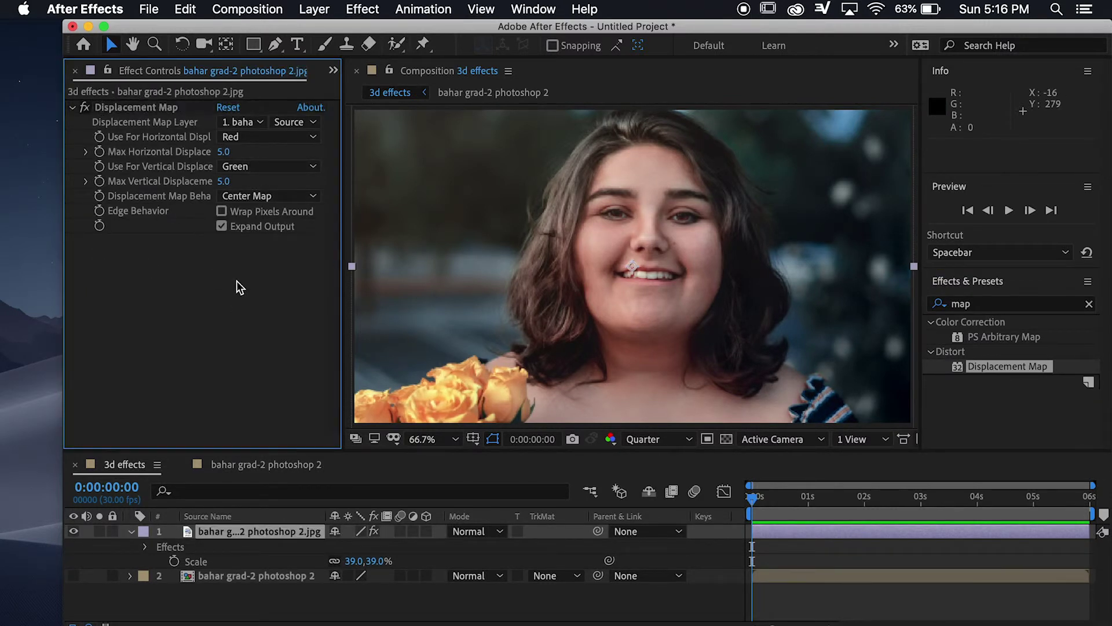
left_click(242, 122)
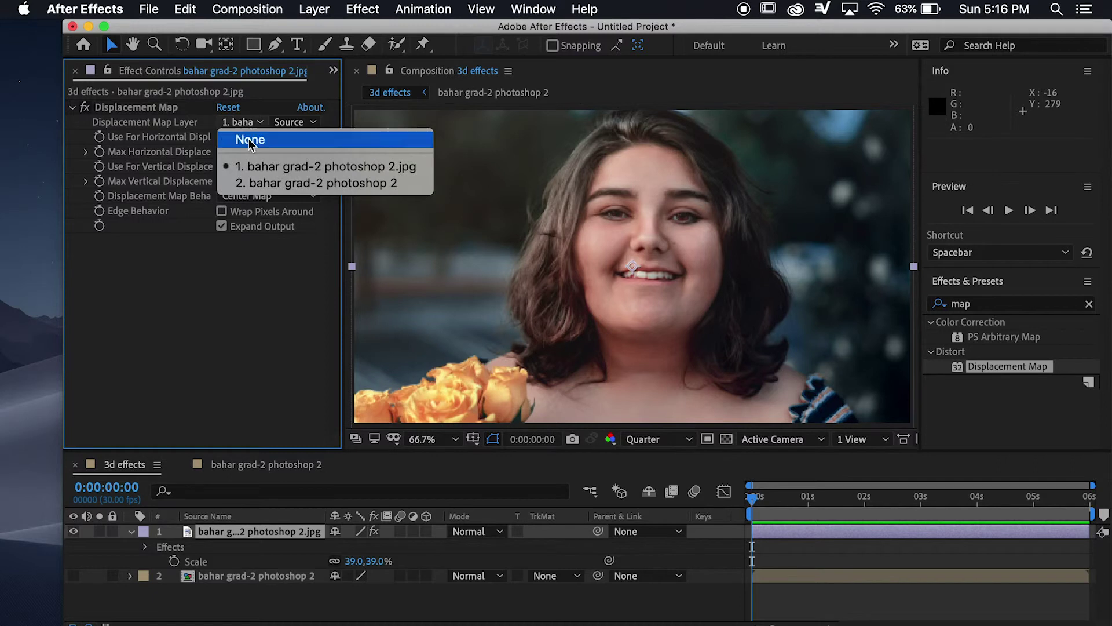
left_click(290, 183)
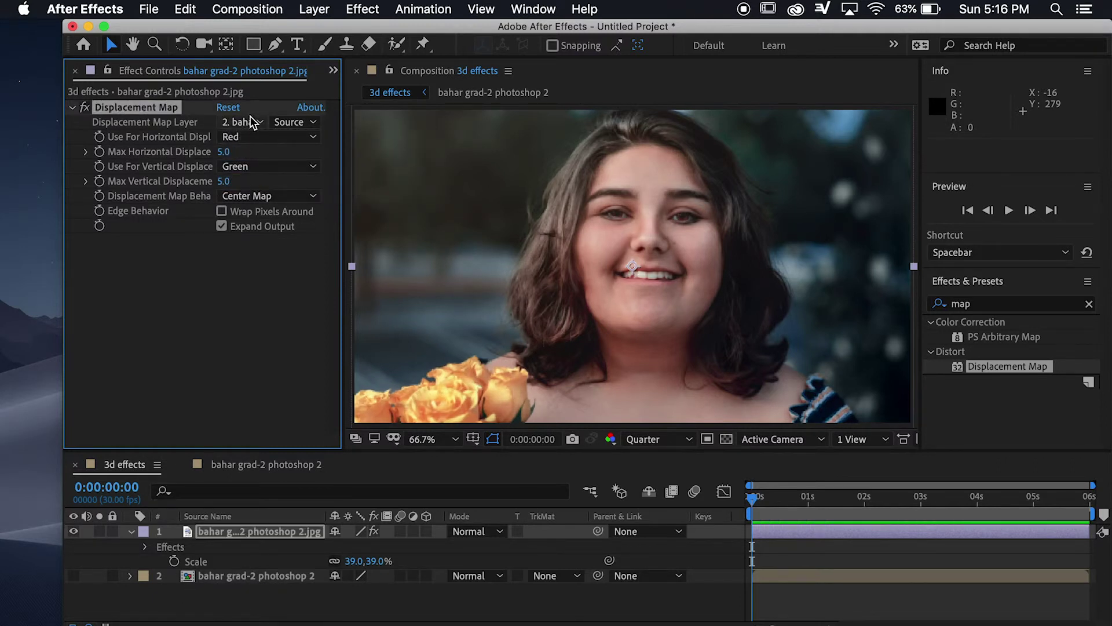
left_click(255, 136)
left_click(272, 239)
left_click(249, 137)
left_click(247, 219)
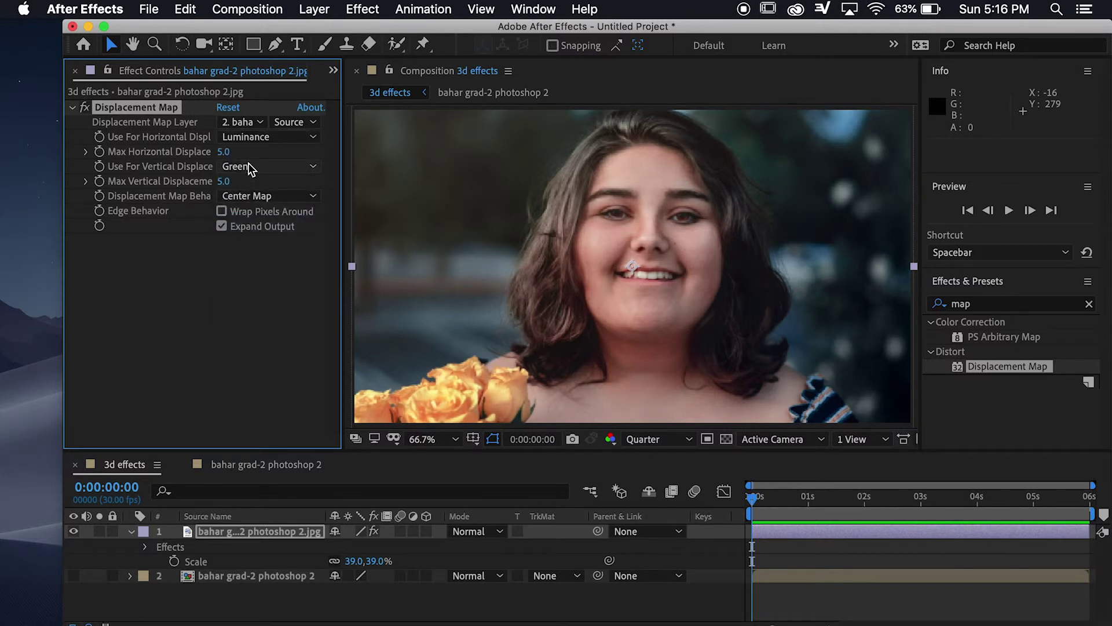
left_click(250, 167)
left_click(269, 248)
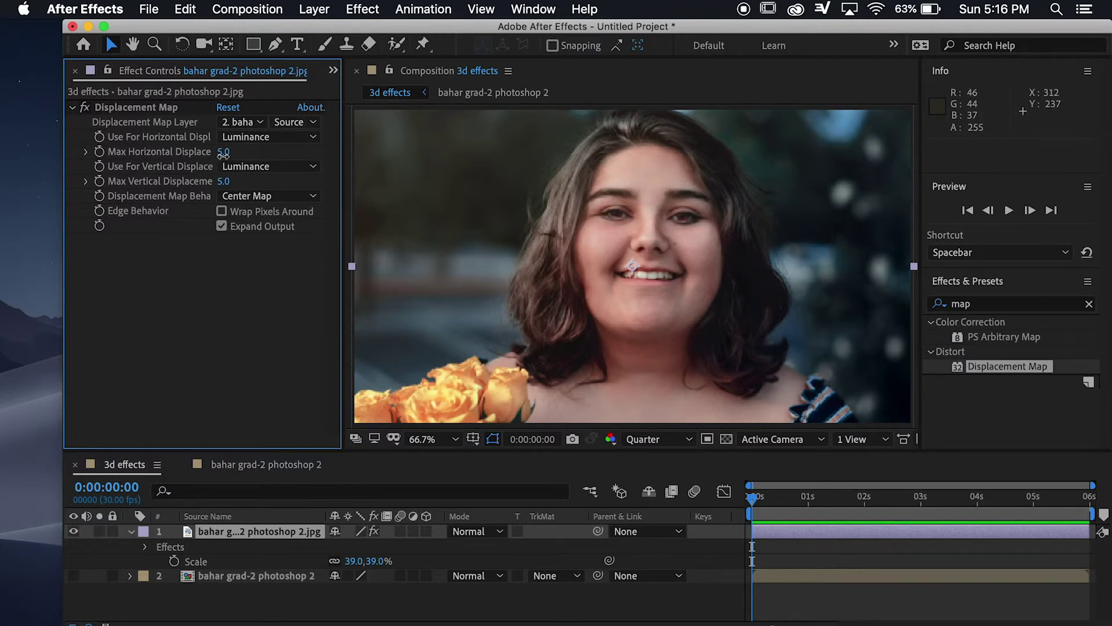
Step: Keyframe both displacement amounts at the start, with Max Horizontal Displacement at -229 and Max Vertical Displacement at -110
left_click_drag(223, 155, 56, 195)
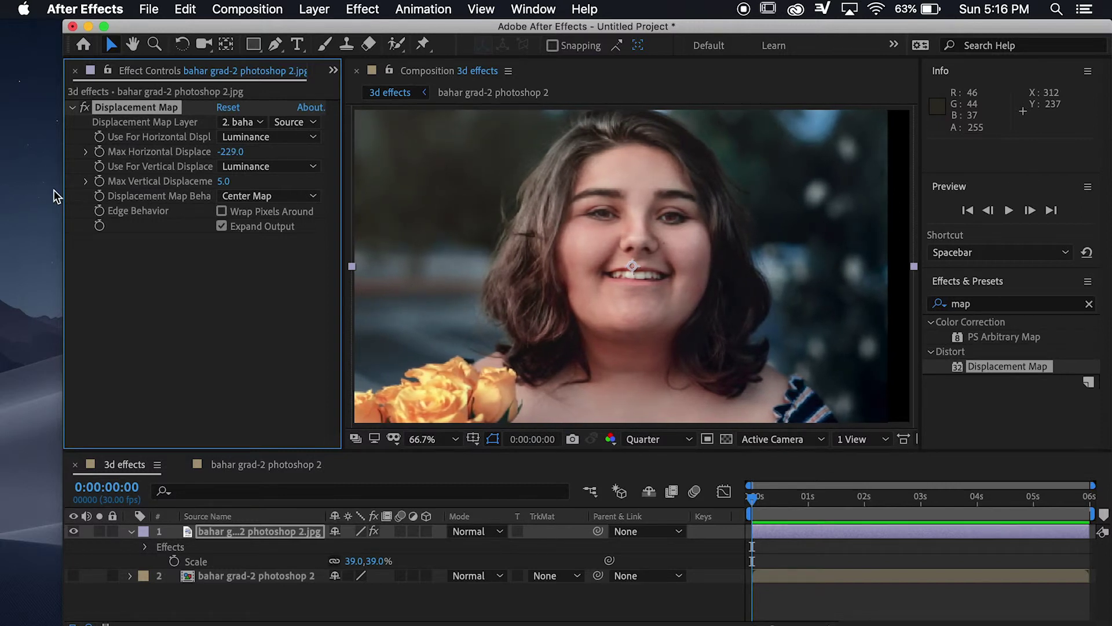
left_click(99, 153)
left_click(100, 181)
left_click(753, 502)
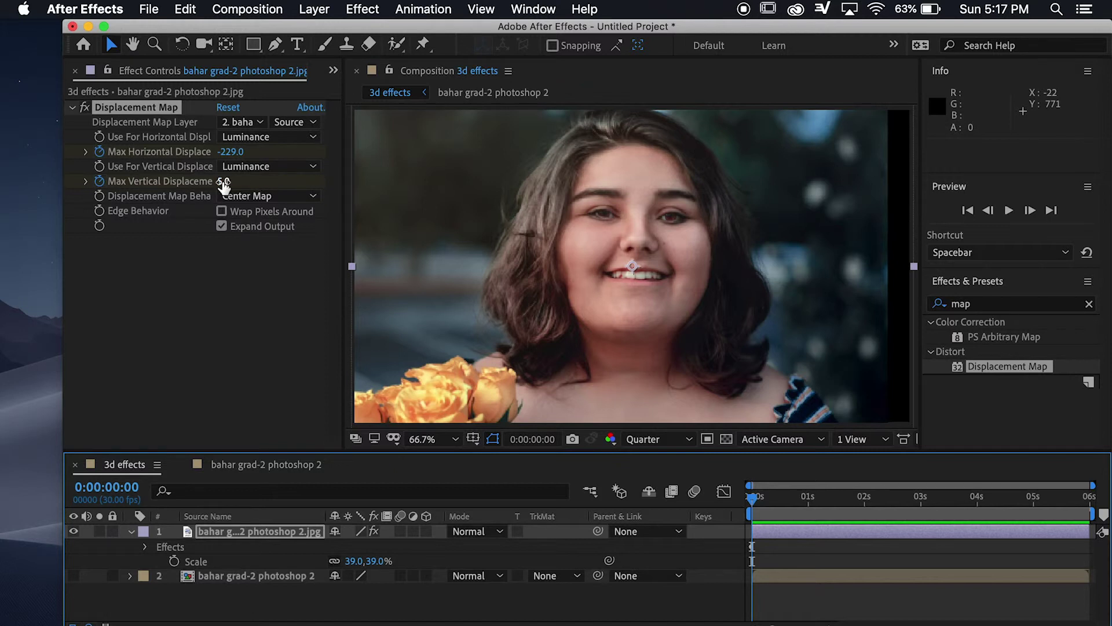
left_click_drag(224, 184, 139, 199)
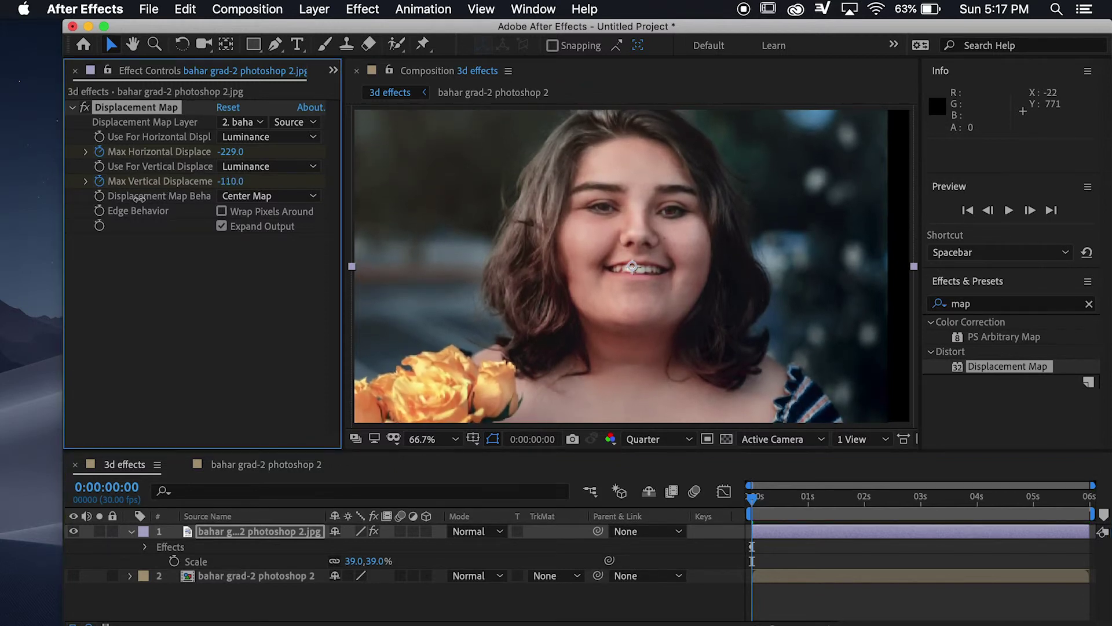
Step: At the last frame, set Max Horizontal Displacement to 84 and Max Vertical Displacement to 214
left_click(749, 503)
left_click_drag(749, 502, 1109, 495)
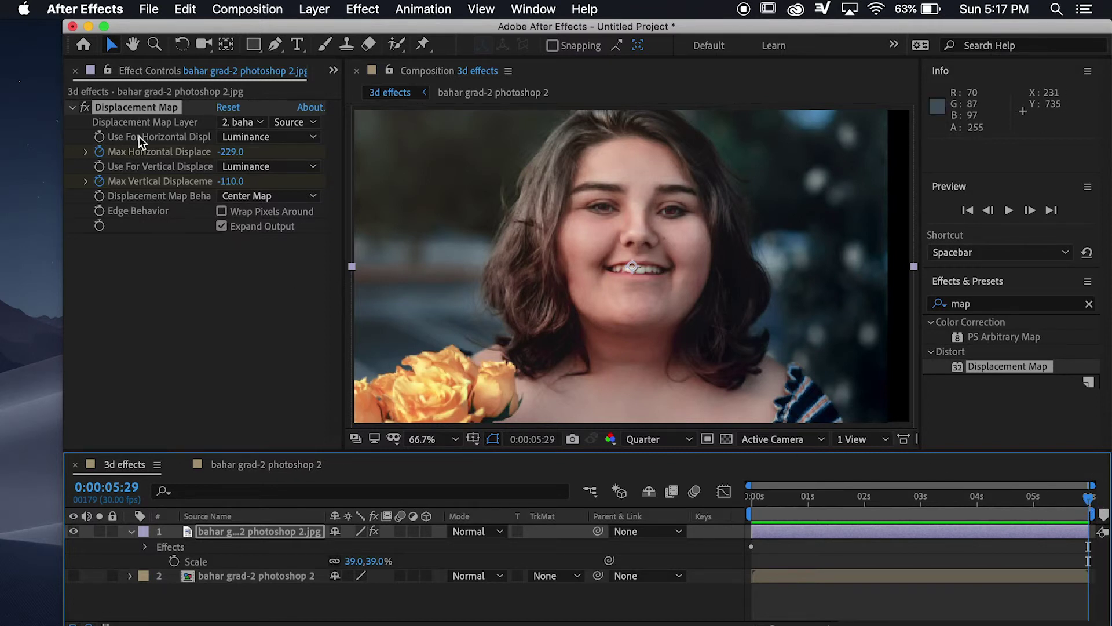
left_click_drag(231, 151, 536, 182)
left_click_drag(235, 181, 596, 264)
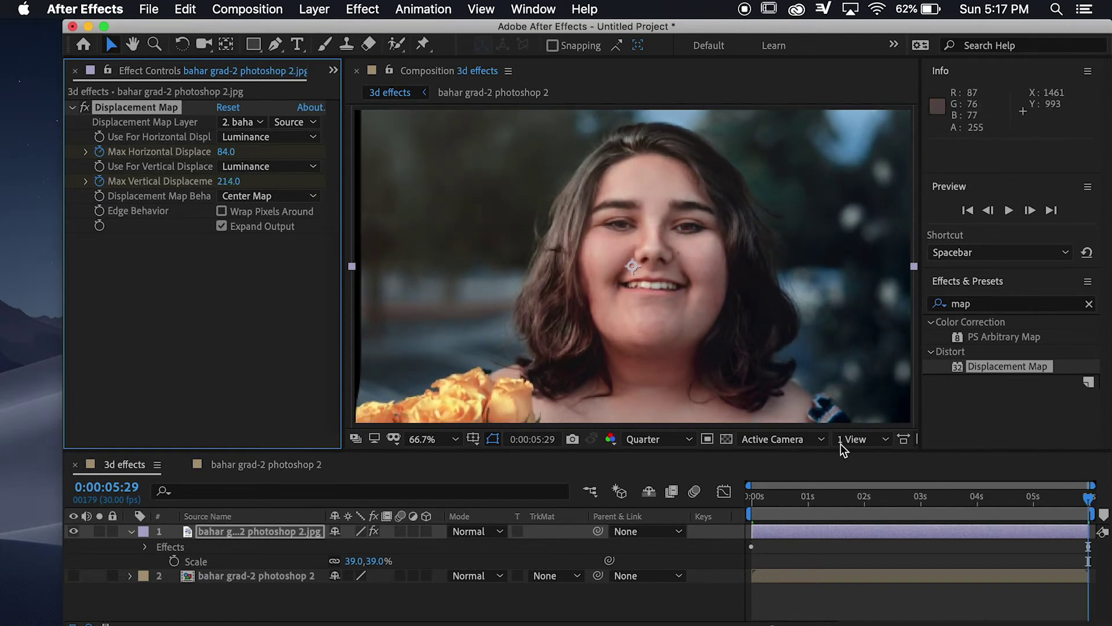
left_click_drag(1088, 499, 1108, 530)
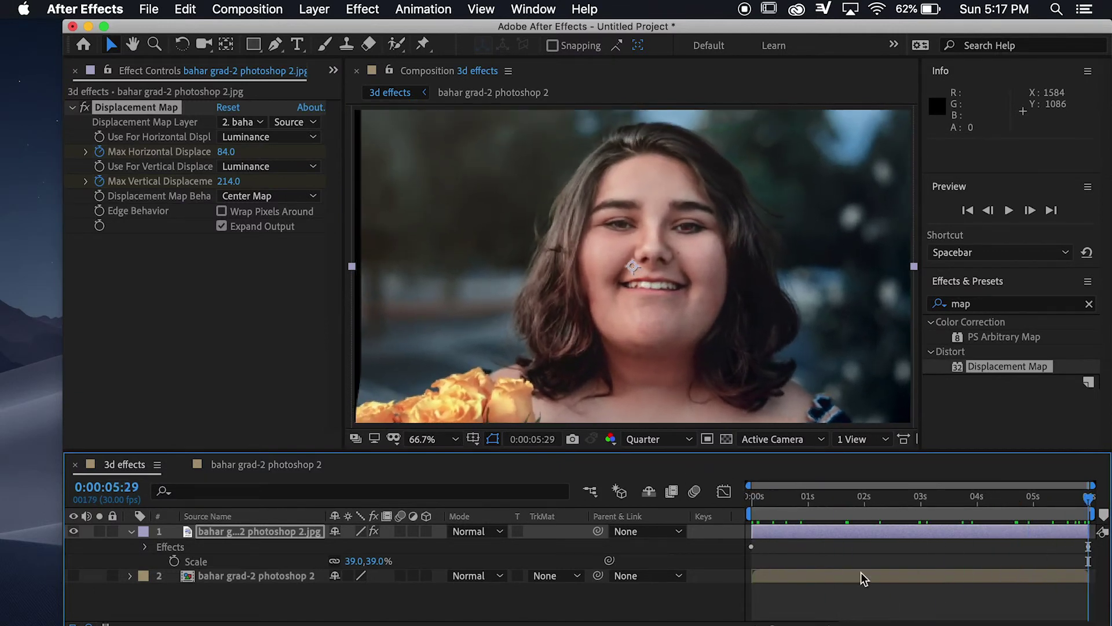
Step: Expand the Displacement Map properties, apply Easy Ease to all its horizontal and vertical displacement keyframes, and collapse the properties
left_click(145, 547)
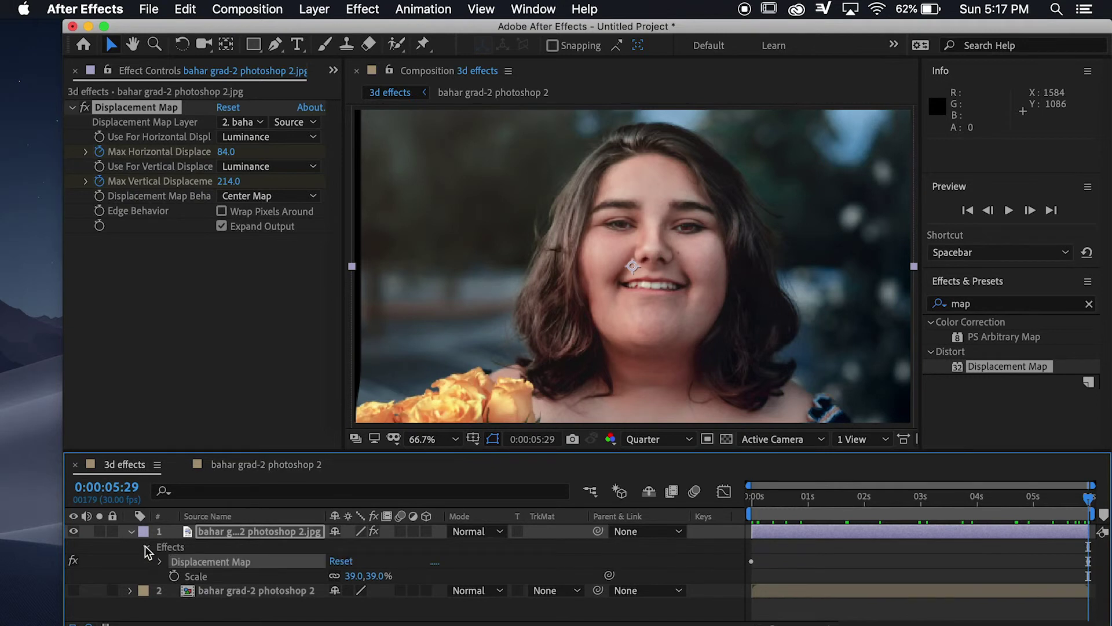
left_click(160, 562)
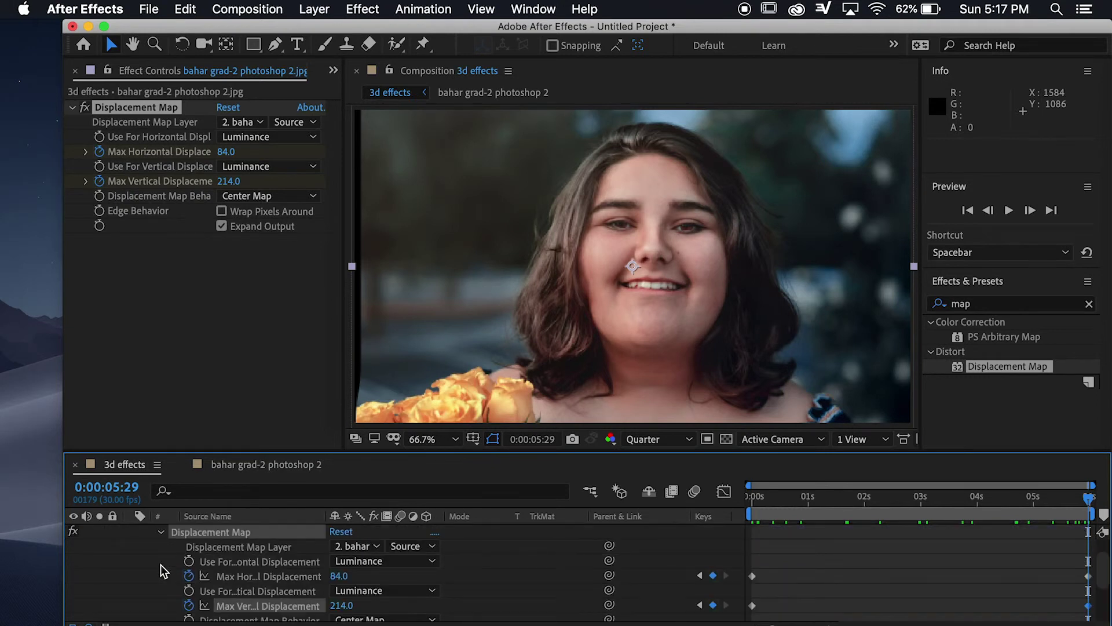
left_click_drag(1092, 550, 752, 551)
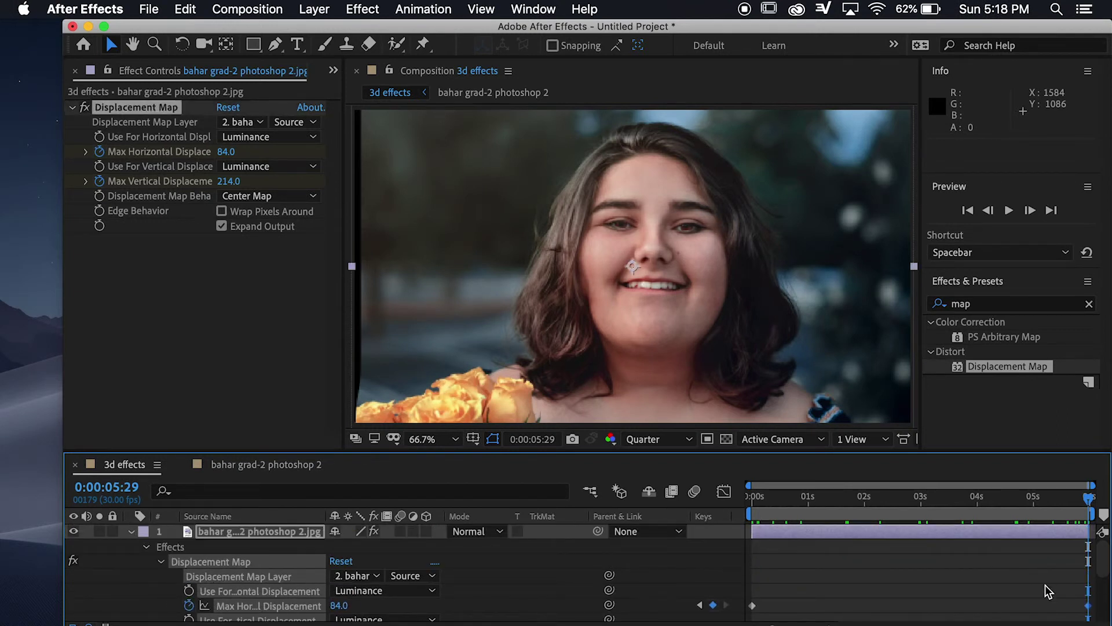
scroll(863, 580, "down", 2)
left_click_drag(1088, 544, 751, 603)
right_click(753, 577)
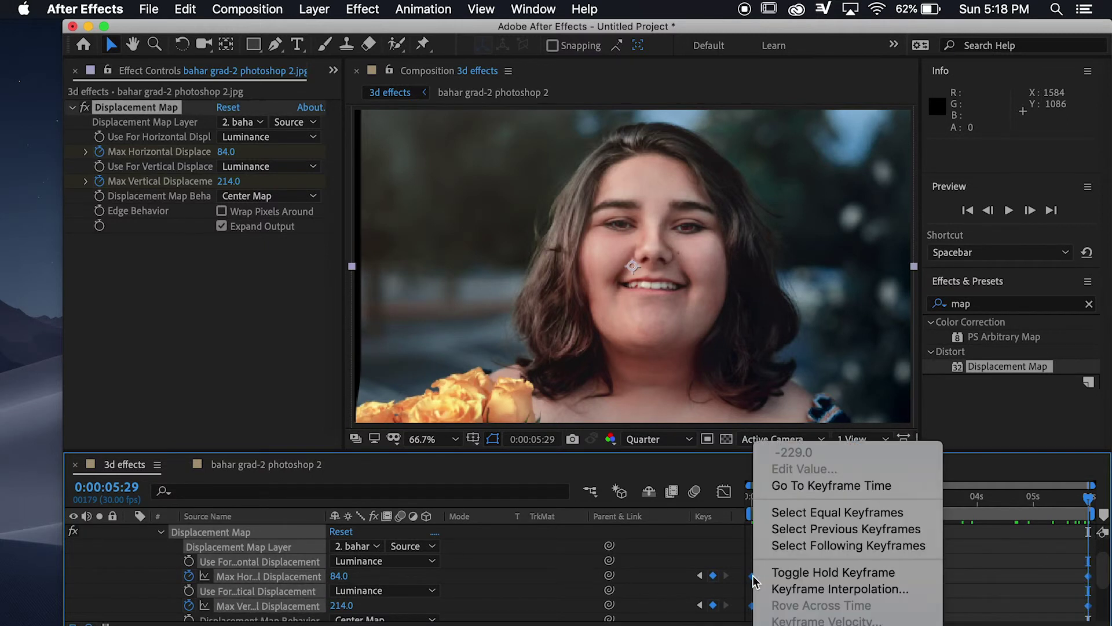
mouse_move(811, 624)
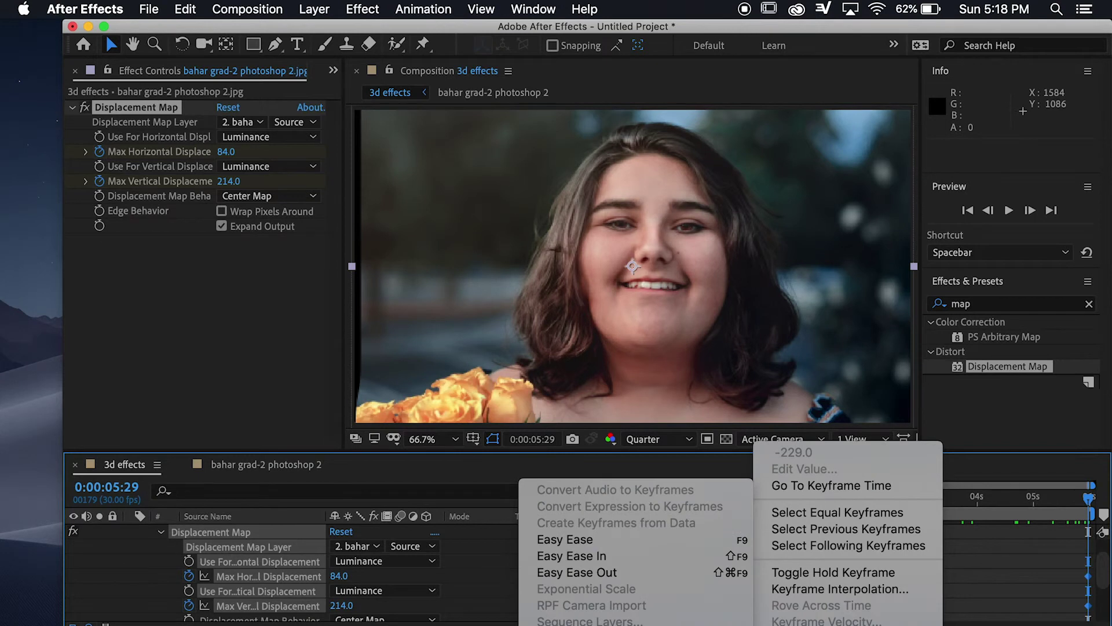
left_click(610, 535)
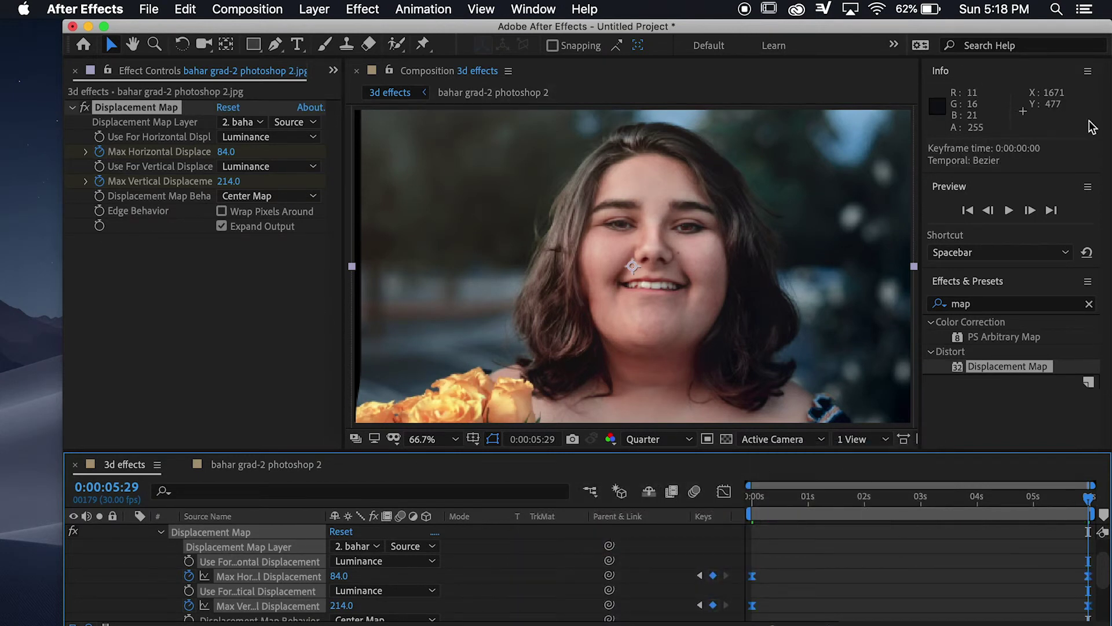
left_click(159, 533)
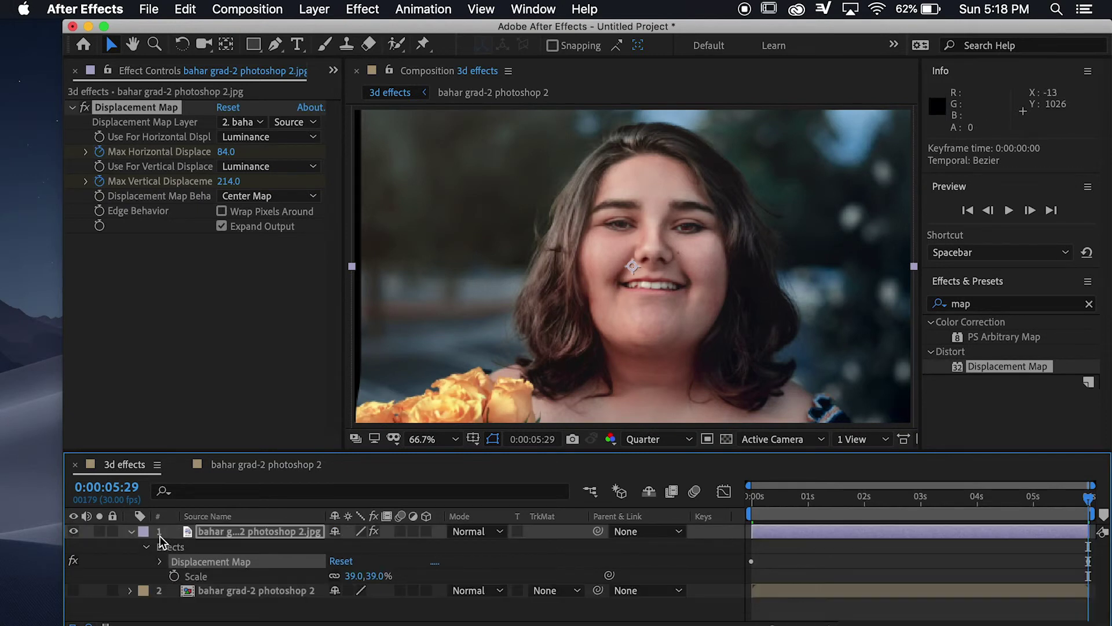
left_click(592, 547)
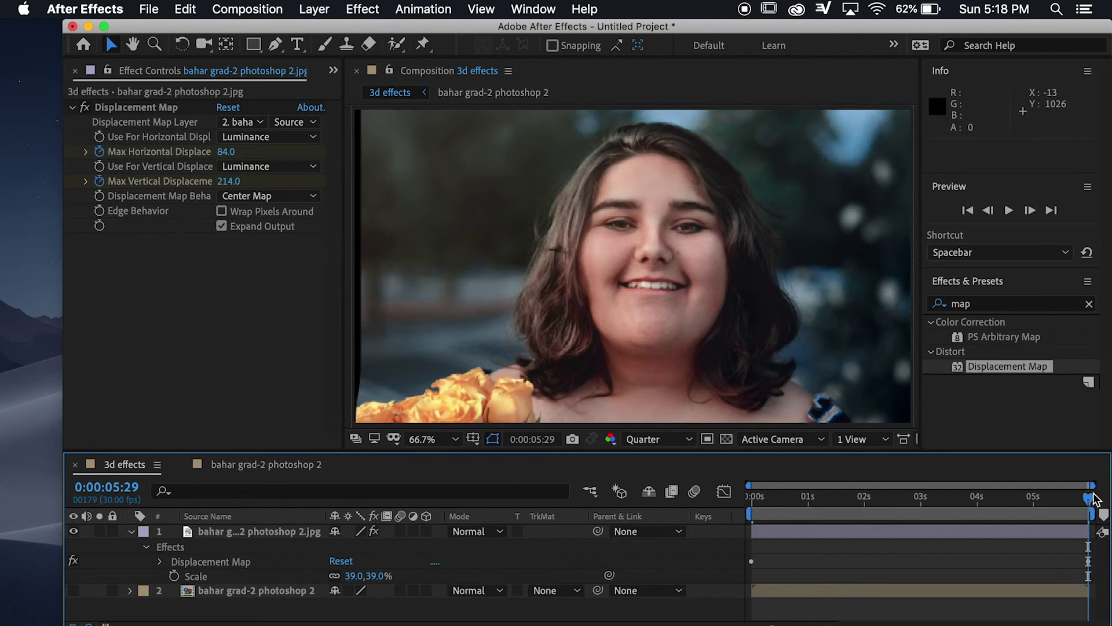
Step: Return the playhead to the start, scale the portrait to 43% to cover the frame edges, and keyframe its Scale
left_click_drag(1052, 503, 694, 495)
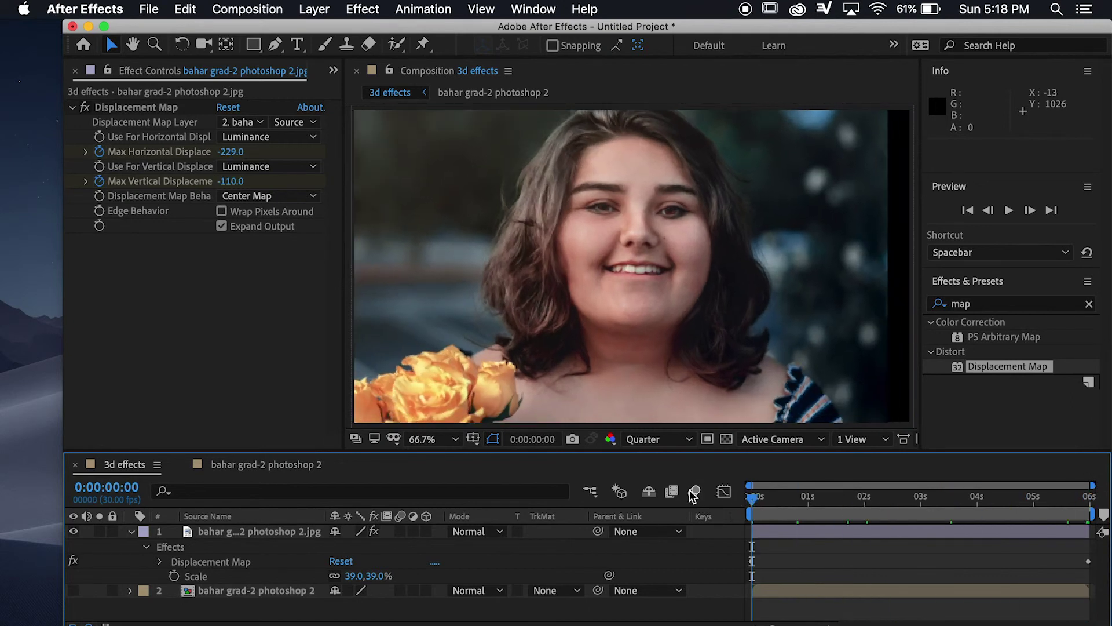
left_click(169, 573)
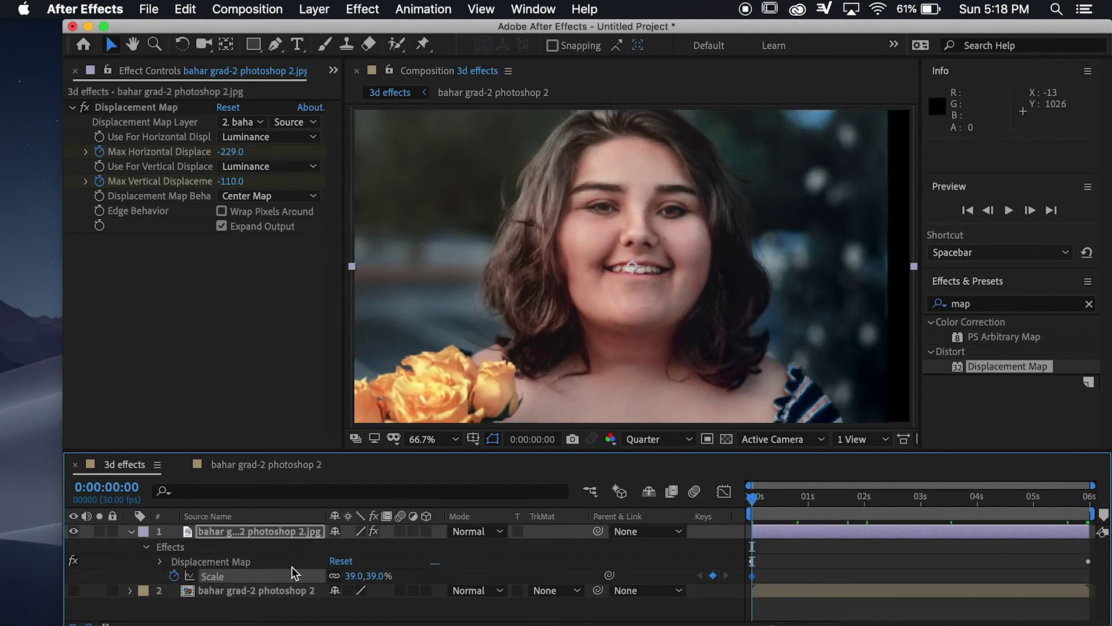
mouse_move(354, 576)
left_mouse_down()
mouse_move(365, 575)
mouse_move(355, 576)
left_mouse_up()
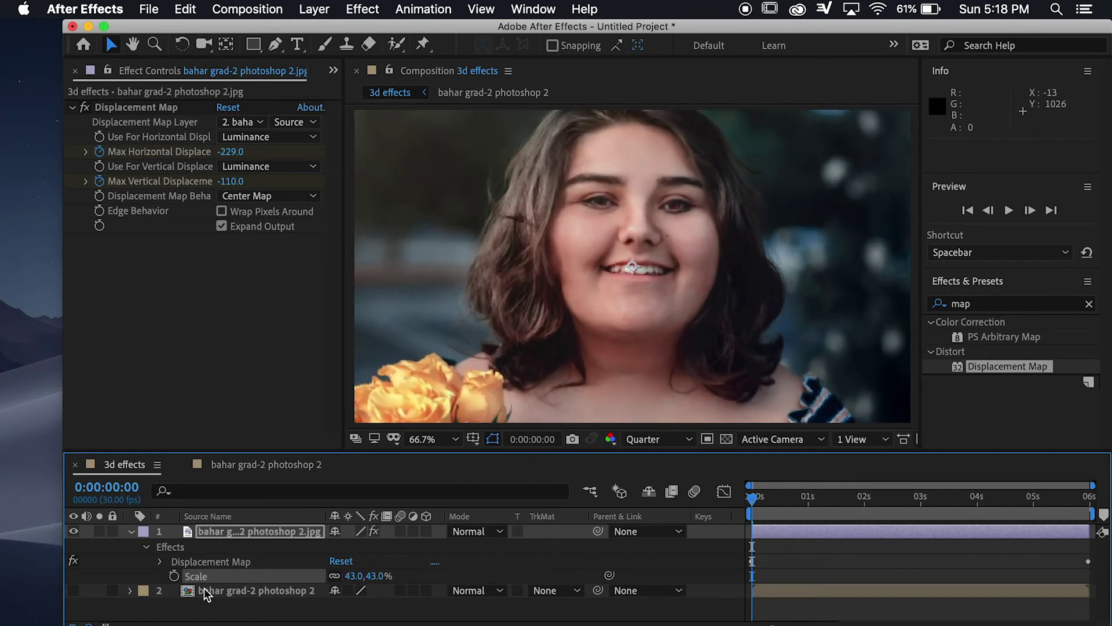
left_click(174, 575)
Step: Keyframe the portrait layer's Position at the start of the composition with the value 960, 569
key("t")
key("p")
left_click(174, 546)
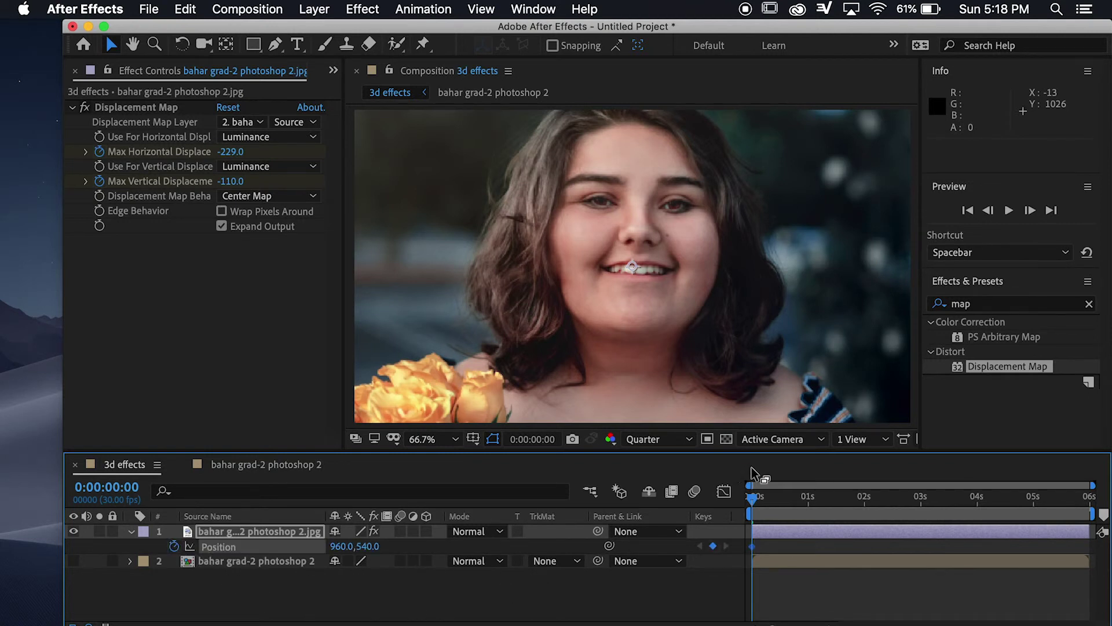
left_click_drag(342, 547, 438, 552)
key("super+z")
mouse_move(377, 545)
left_mouse_down()
mouse_move(490, 542)
mouse_move(397, 546)
left_mouse_up()
Step: Move the playhead to the last frame and shift the portrait farther down, adding a second Position keyframe
left_click(754, 497)
left_click_drag(1011, 474, 1103, 479)
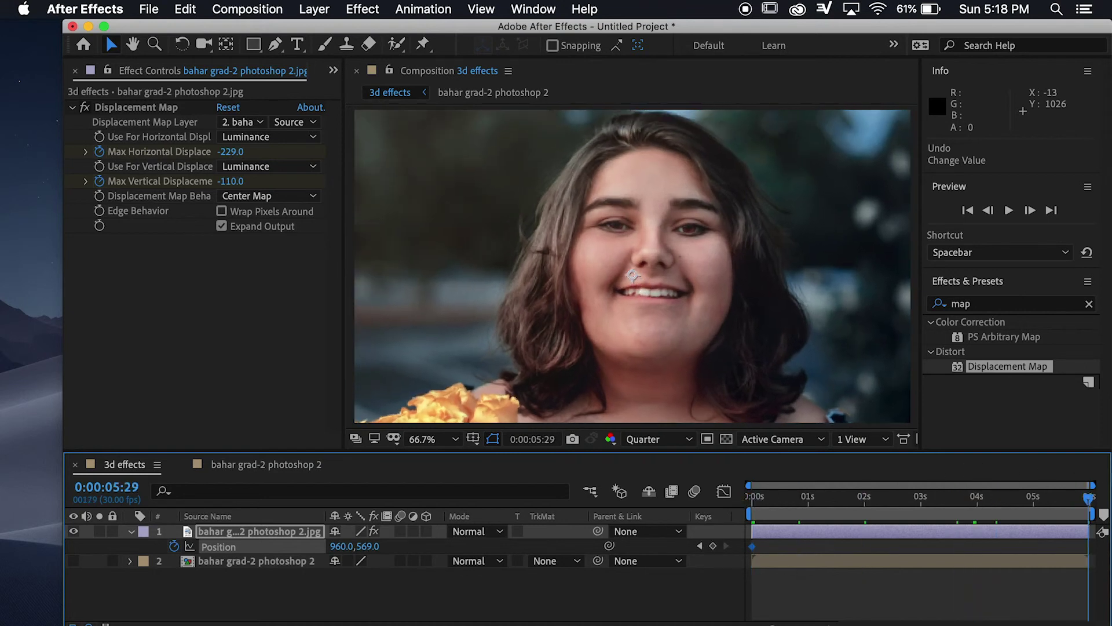
left_click_drag(370, 544, 434, 538)
Step: Keyframe the portrait layer's Scale at 41% on the last frame and set its starting Scale keyframe to 51%
key("Home")
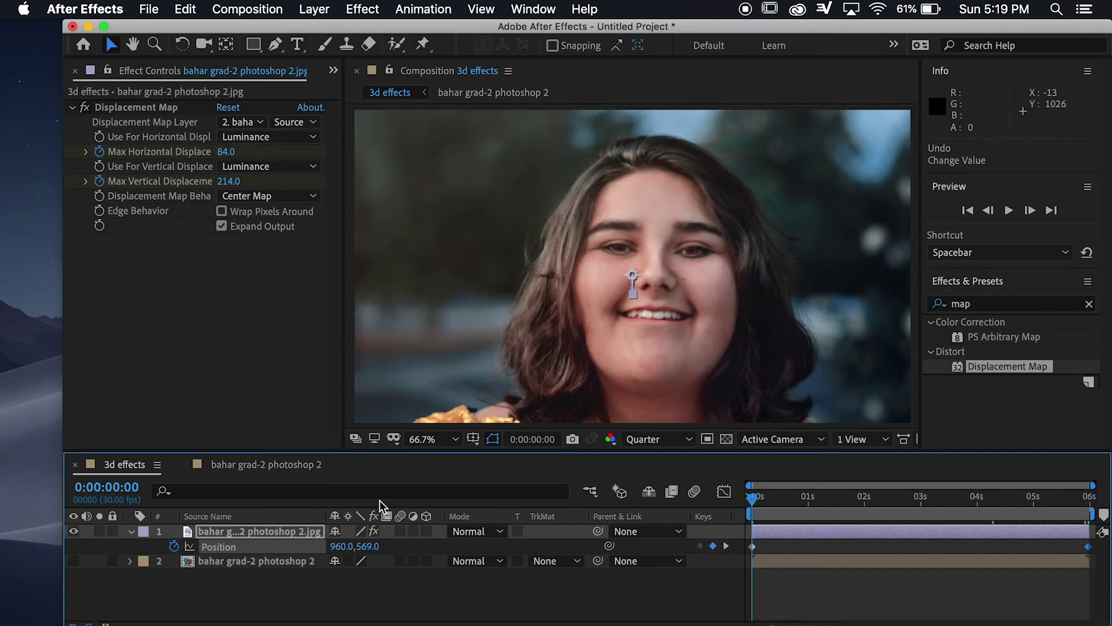
key("s")
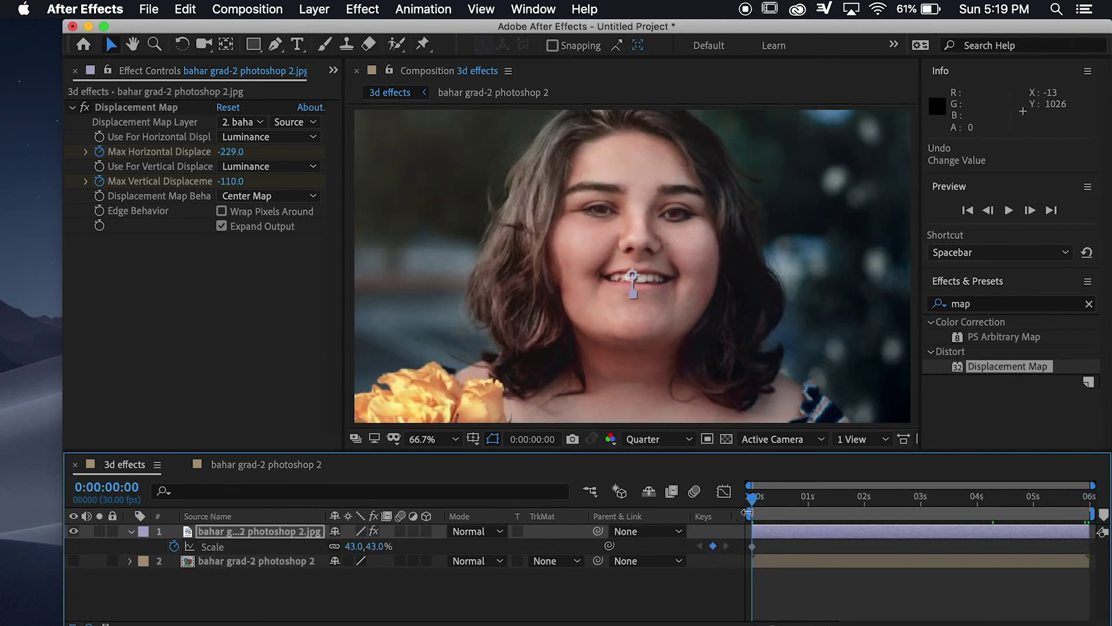
key("End")
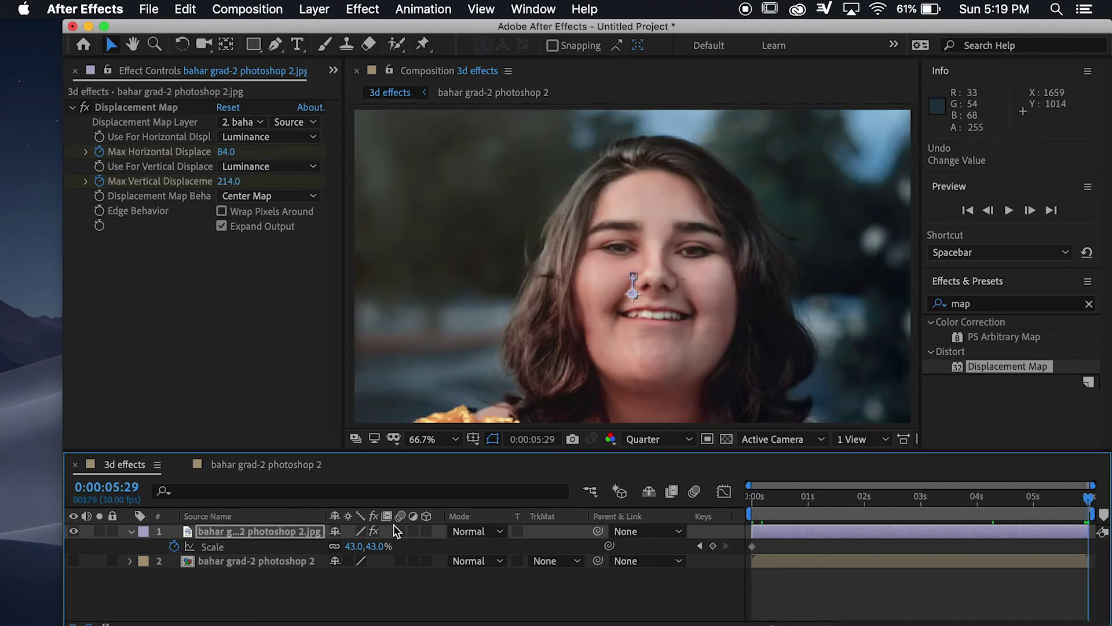
left_click_drag(376, 544, 372, 544)
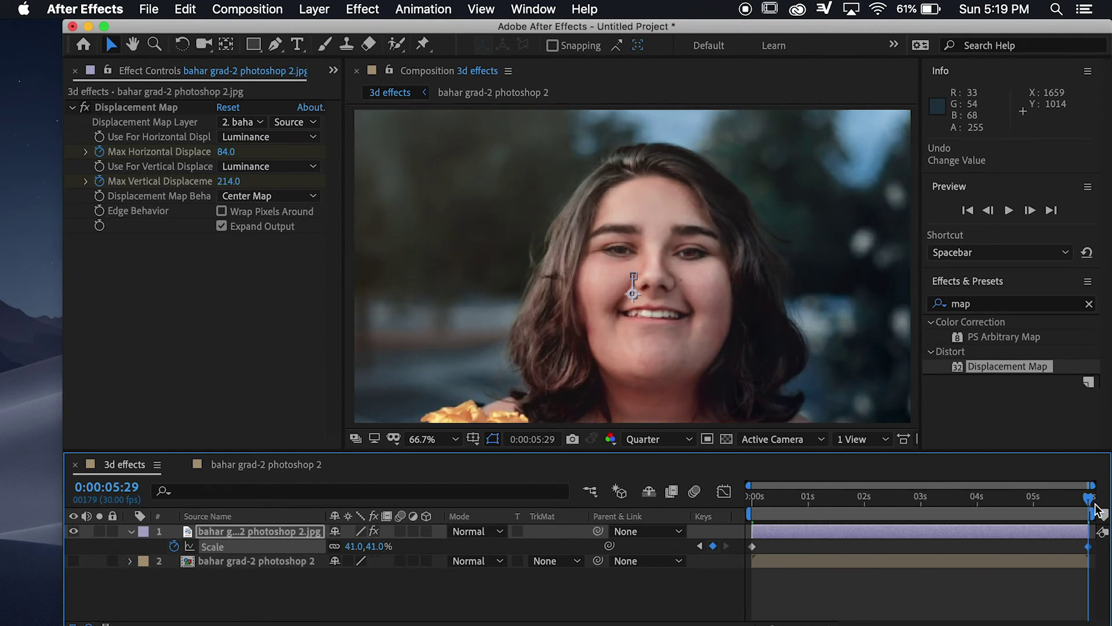
left_click_drag(1087, 503, 752, 498)
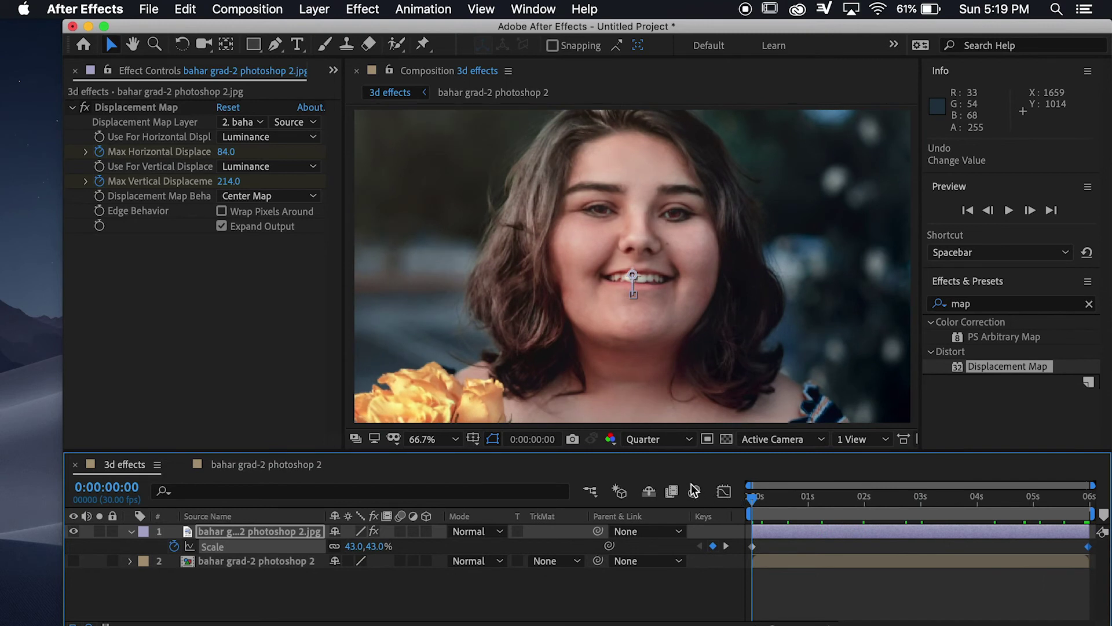
left_click_drag(360, 547, 365, 547)
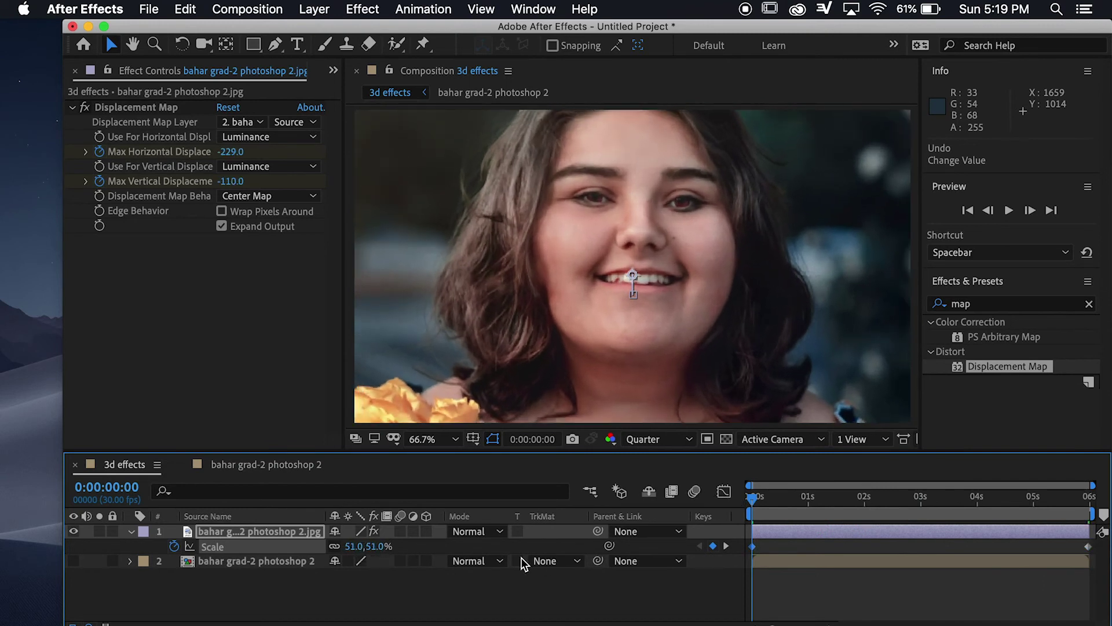
Step: Set the portrait's Position keyframe at the composition start to 960, 682 and play back the animation
key("p")
left_click_drag(360, 550, 465, 546)
left_click_drag(753, 500, 1111, 543)
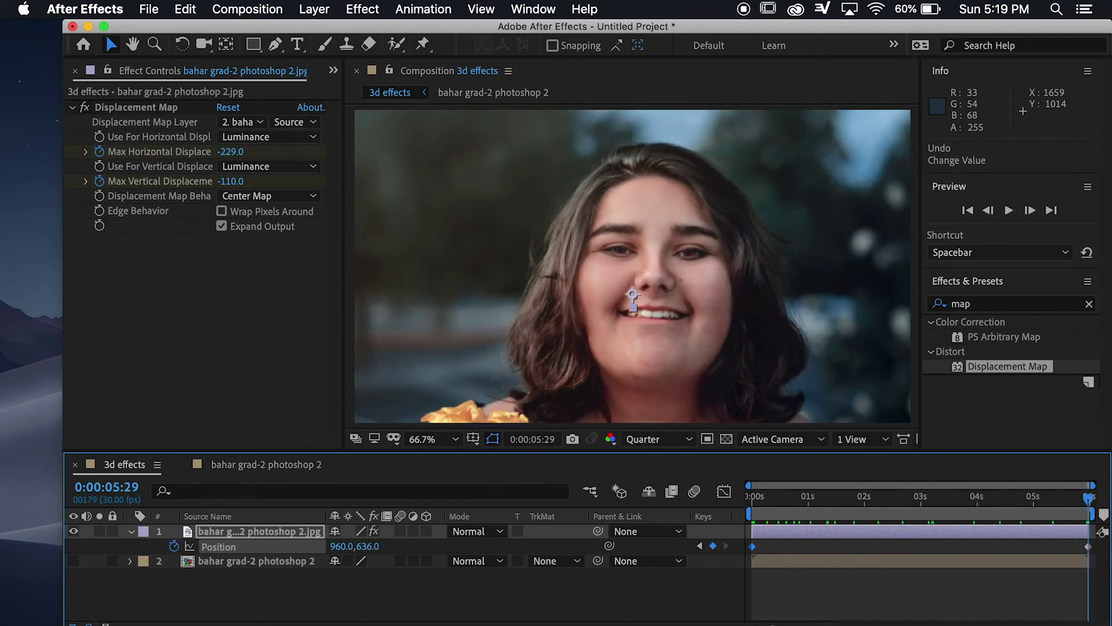
left_click_drag(1089, 497, 608, 515)
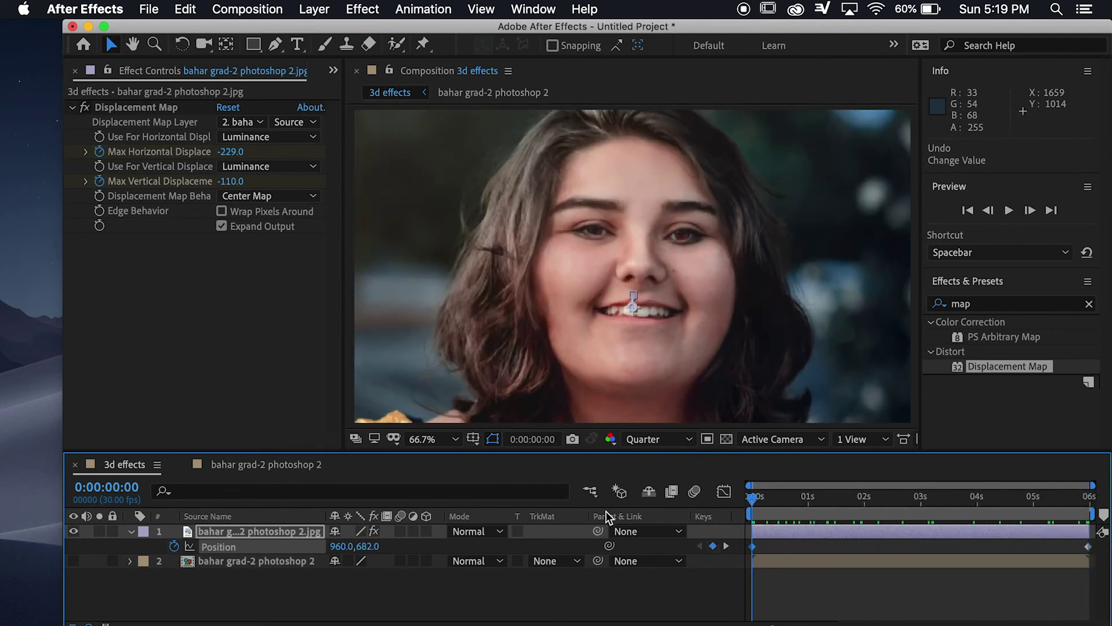
key("space")
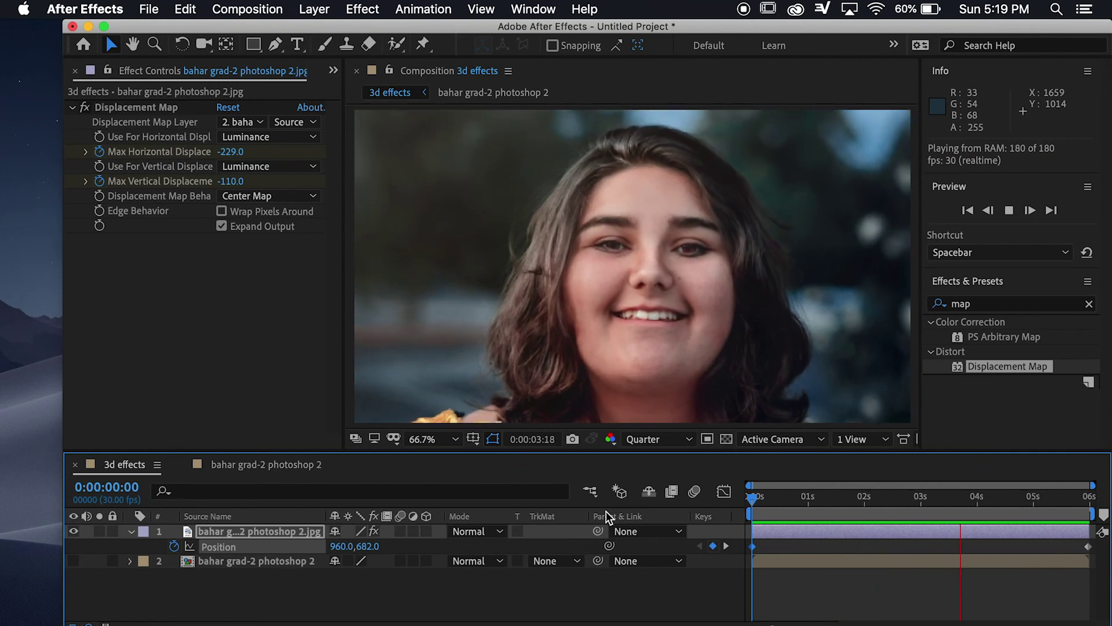
left_click(954, 591)
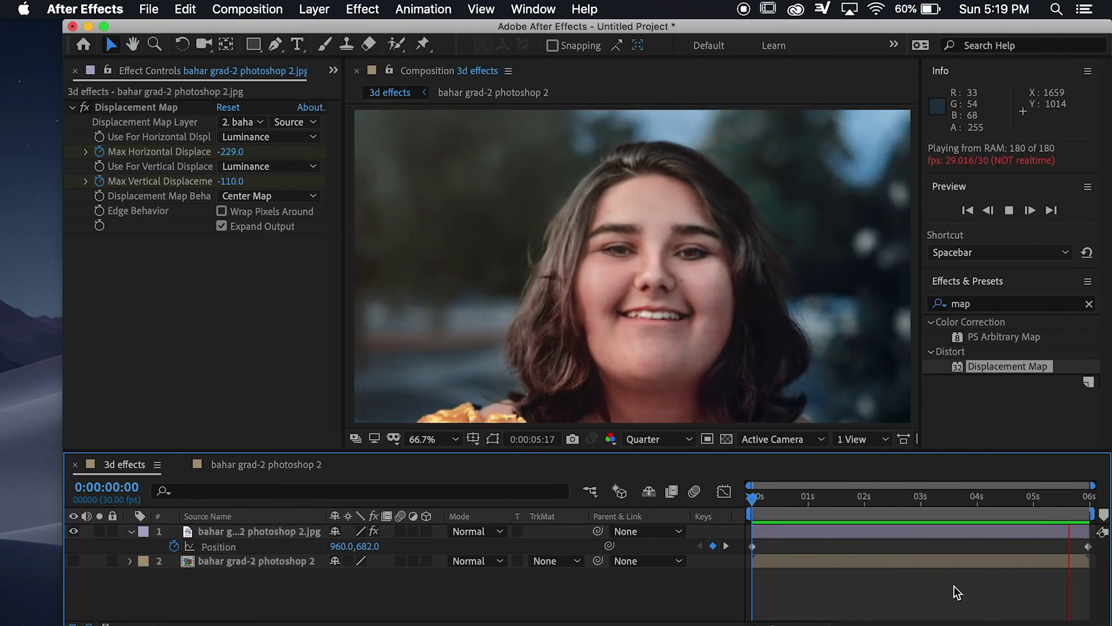